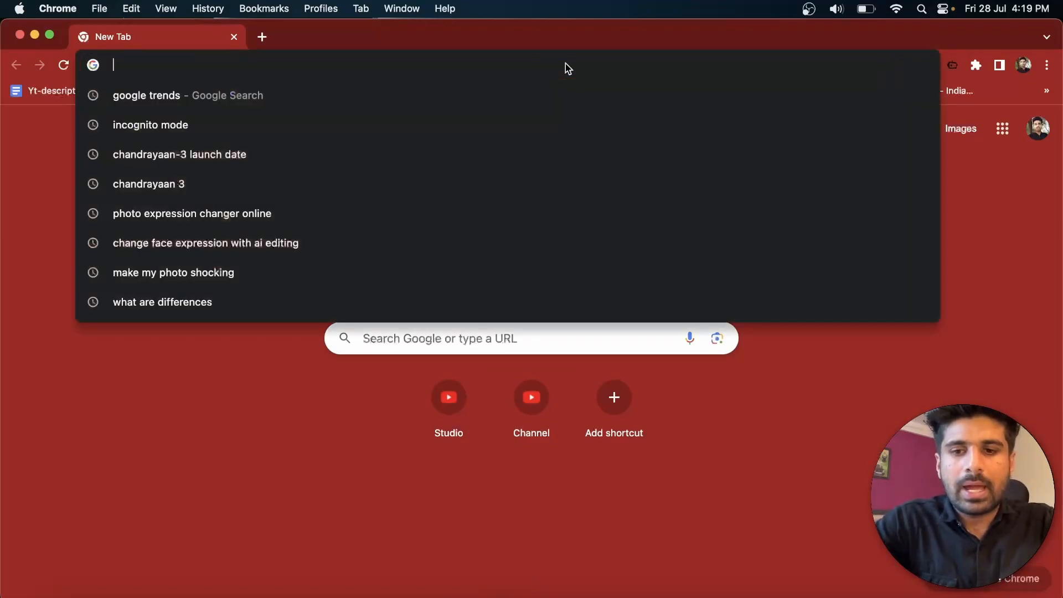
Open lexica.art and sign out of the account that is currently logged in
text(xica.a)
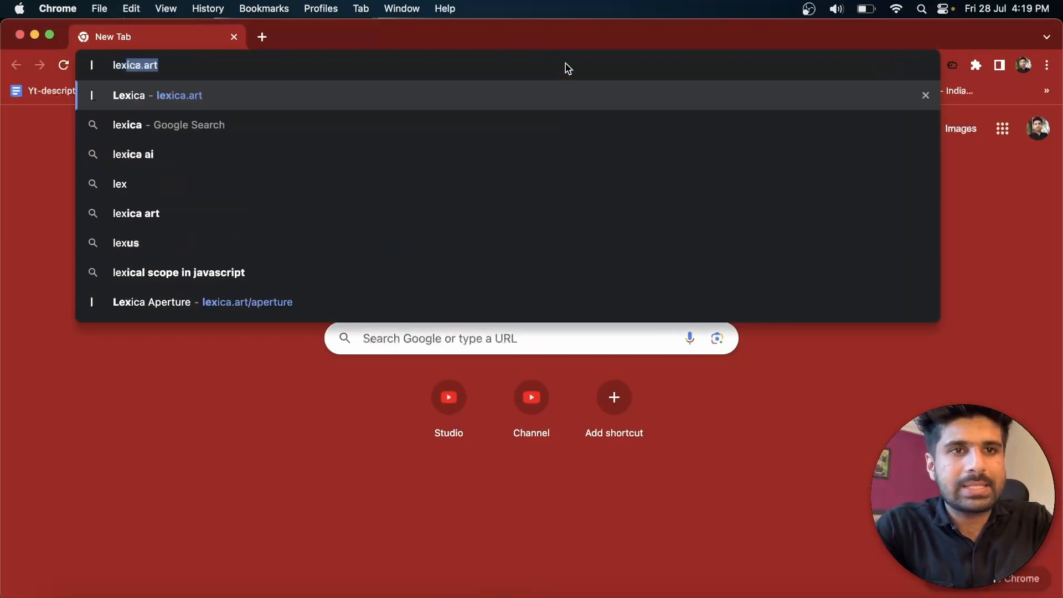
text(rt)
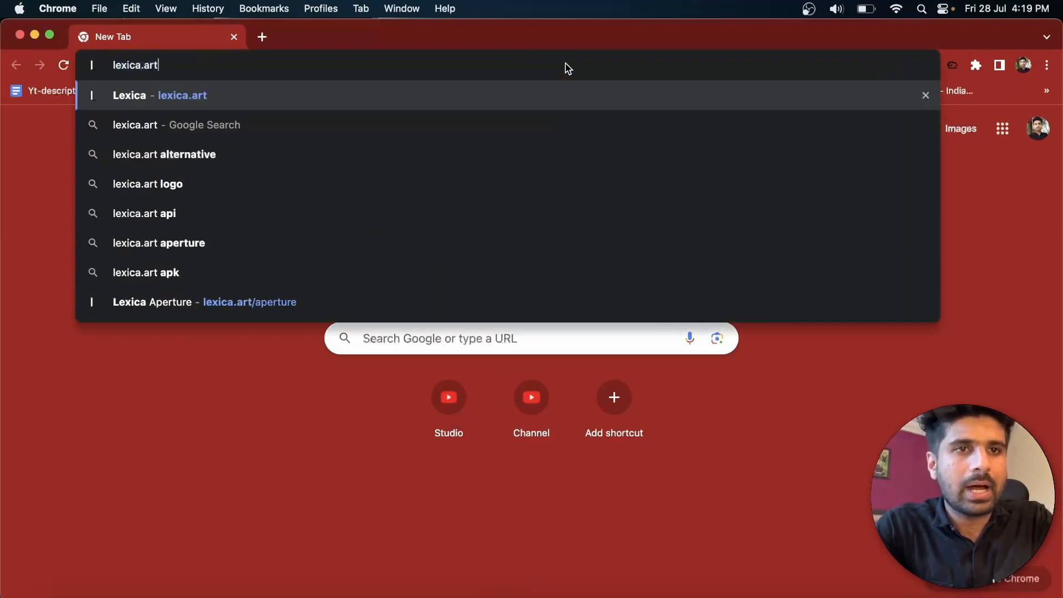
key(Return)
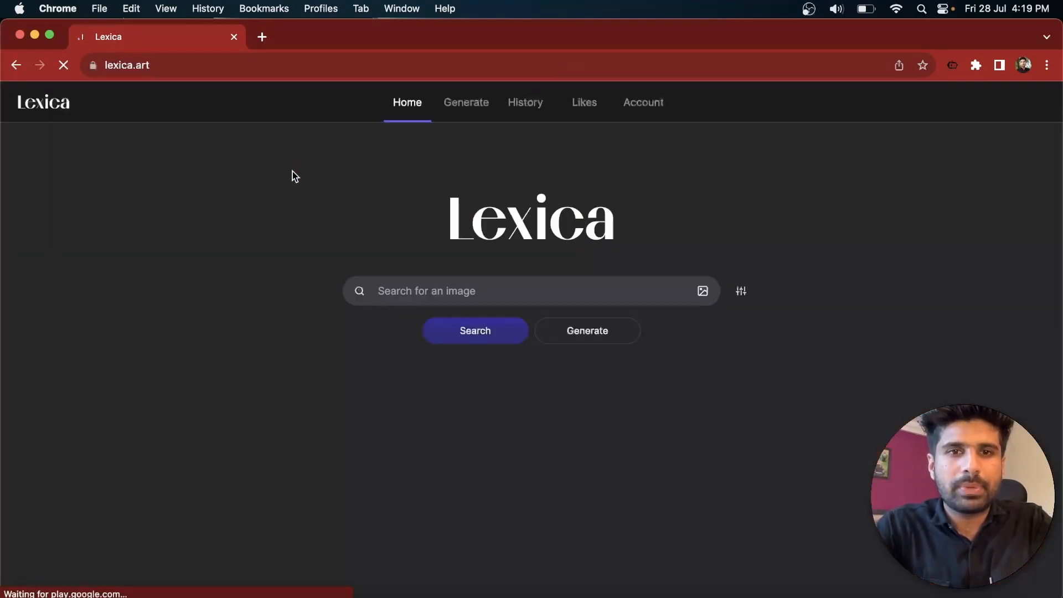
click(169, 64)
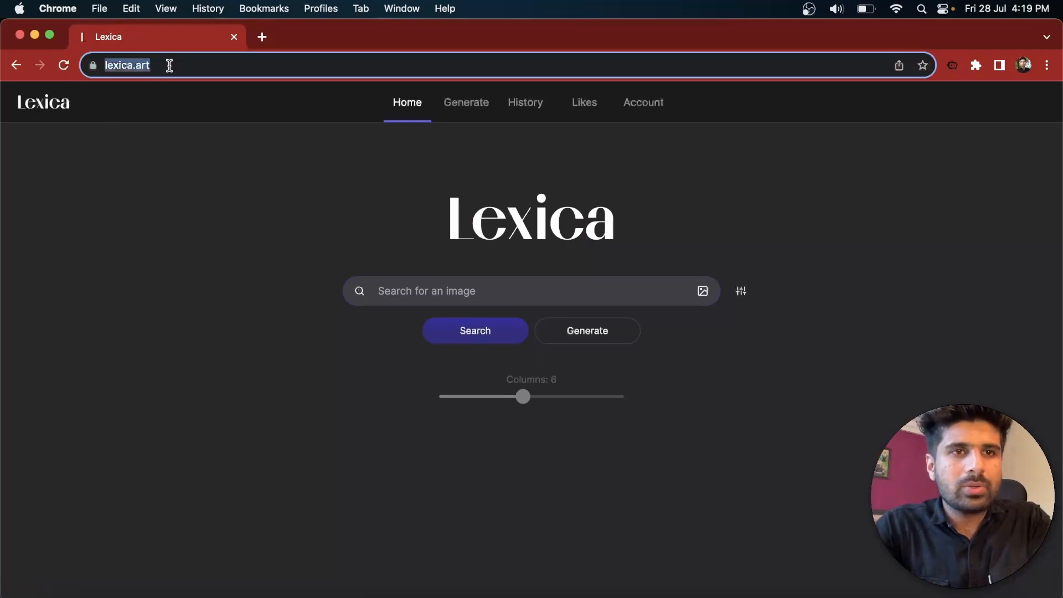
click(222, 193)
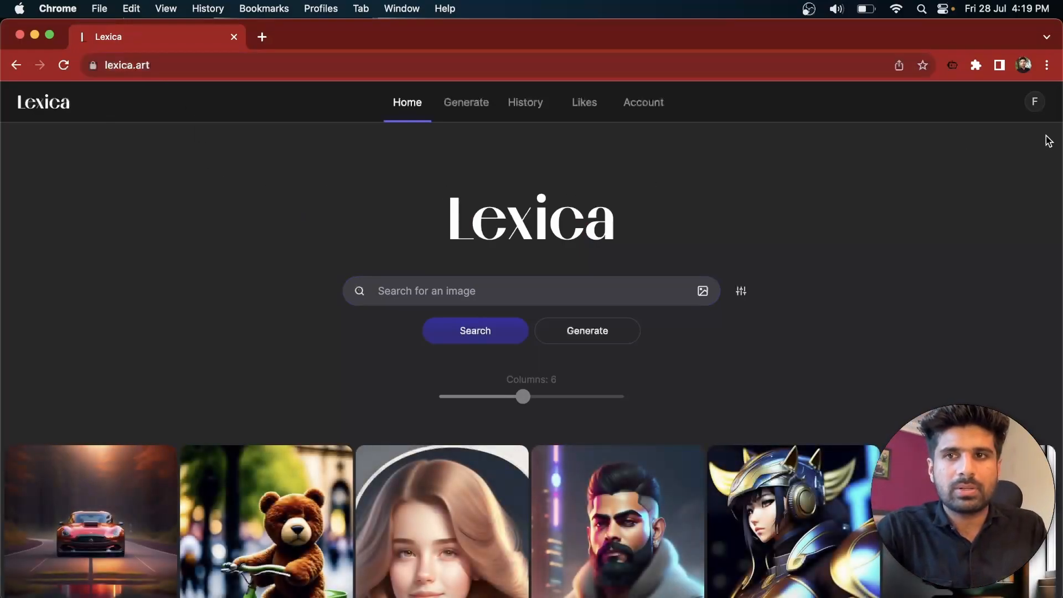
click(1034, 102)
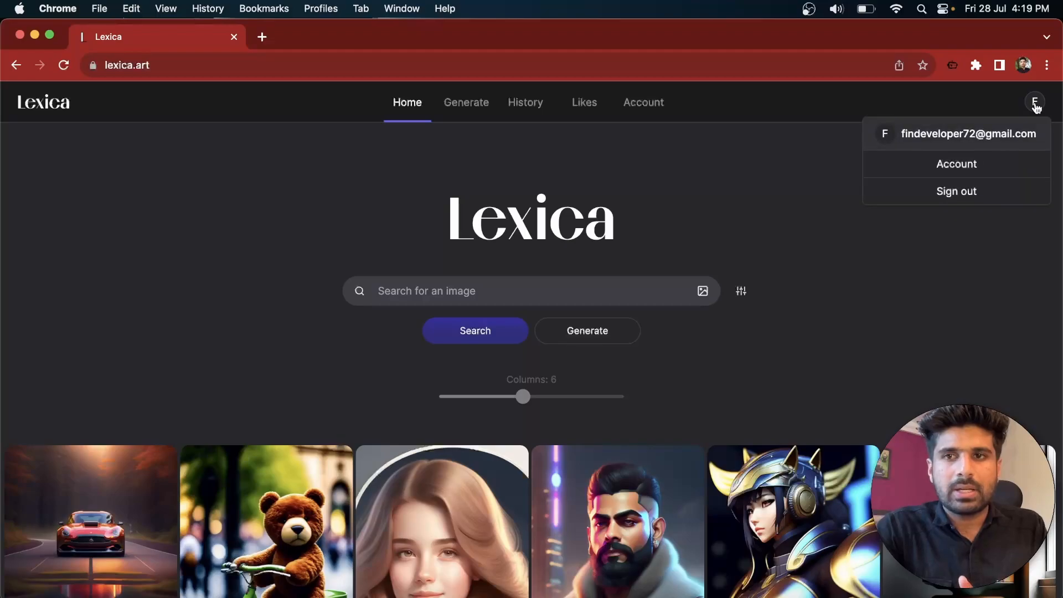
click(965, 192)
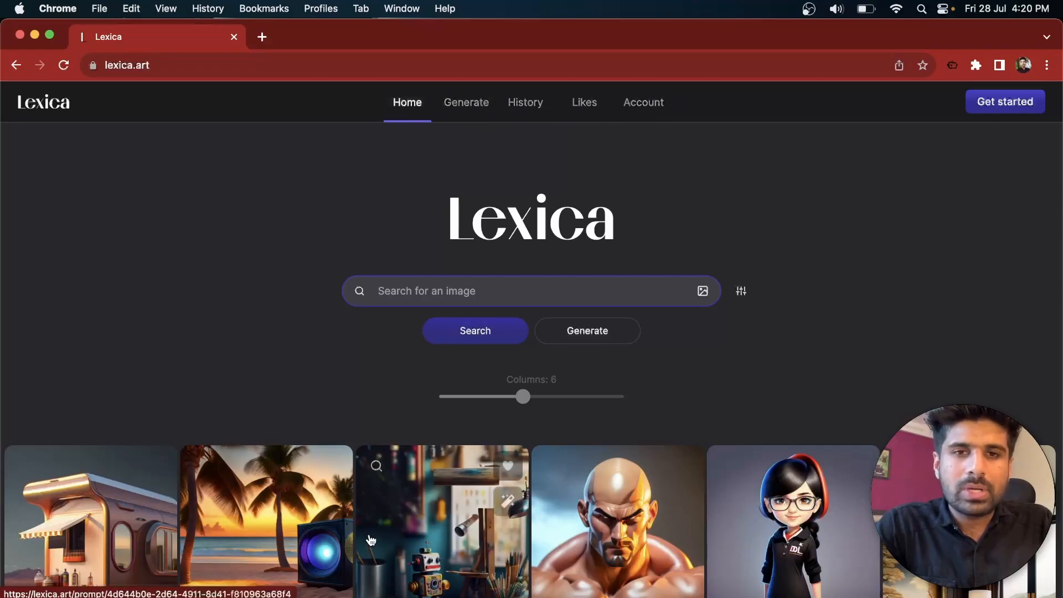
Skim the gallery of AI-generated images on the Lexica home page
scroll(629, 489, down, 5)
scroll(630, 489, down, 5)
scroll(630, 488, up, 10)
scroll(630, 489, down, 10)
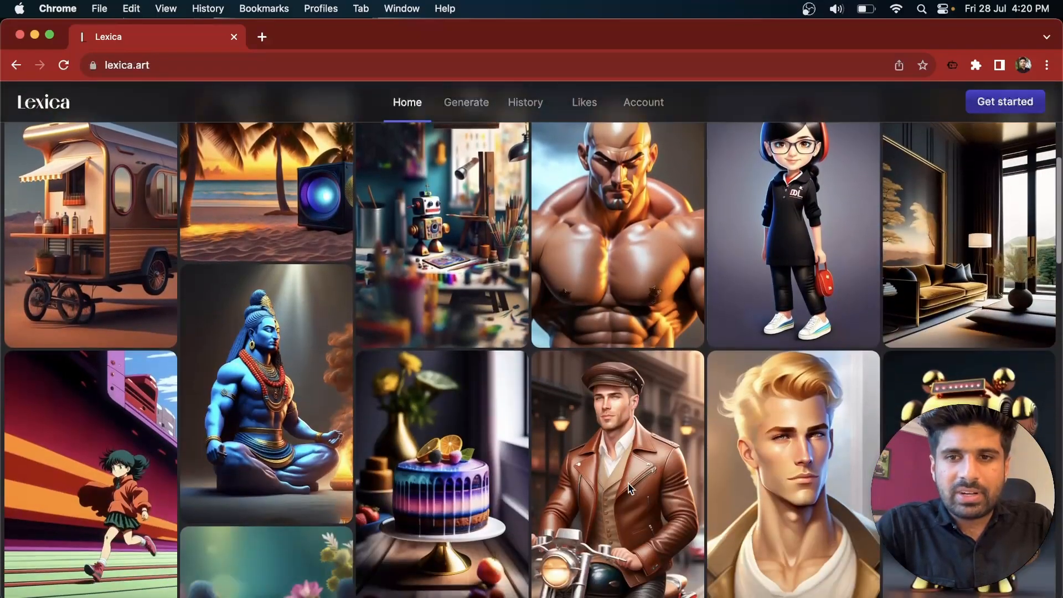
scroll(527, 212, up, 12)
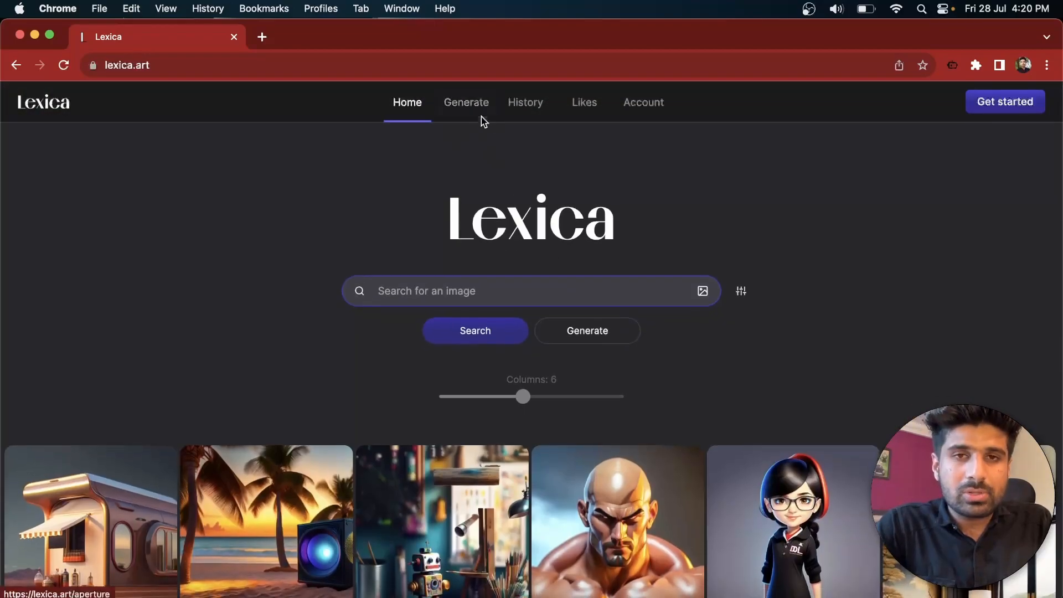
Look over the Generate, History, Likes and Account pages, and return to the Home page
click(467, 111)
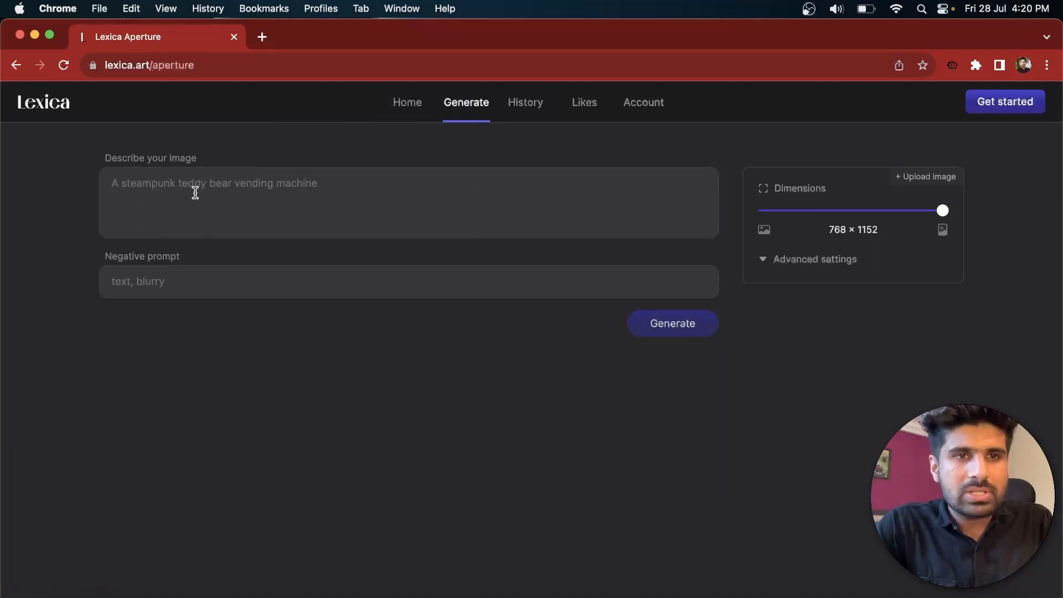
drag(105, 159, 197, 182)
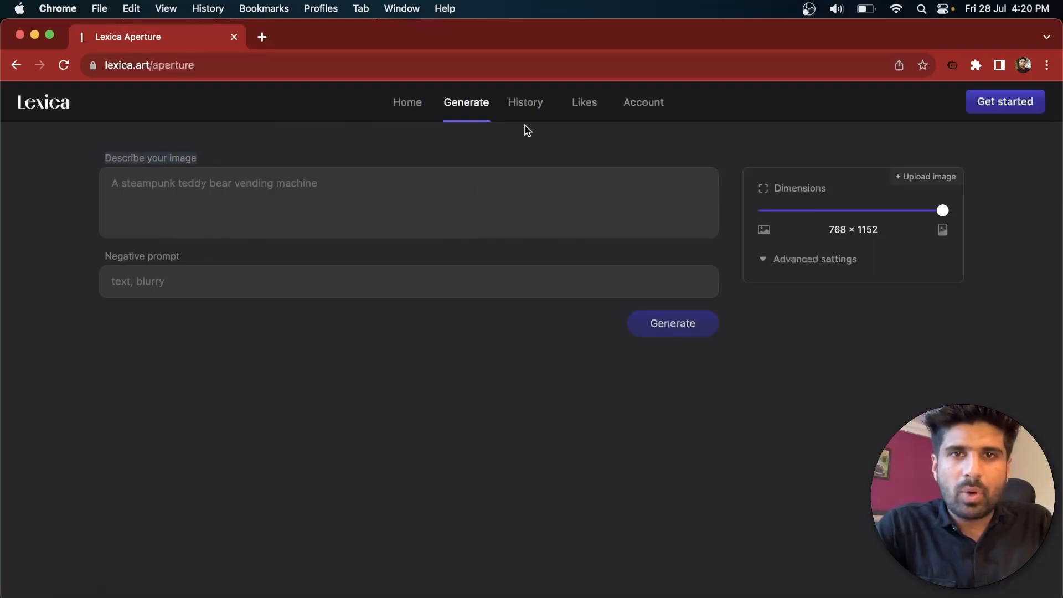
click(533, 105)
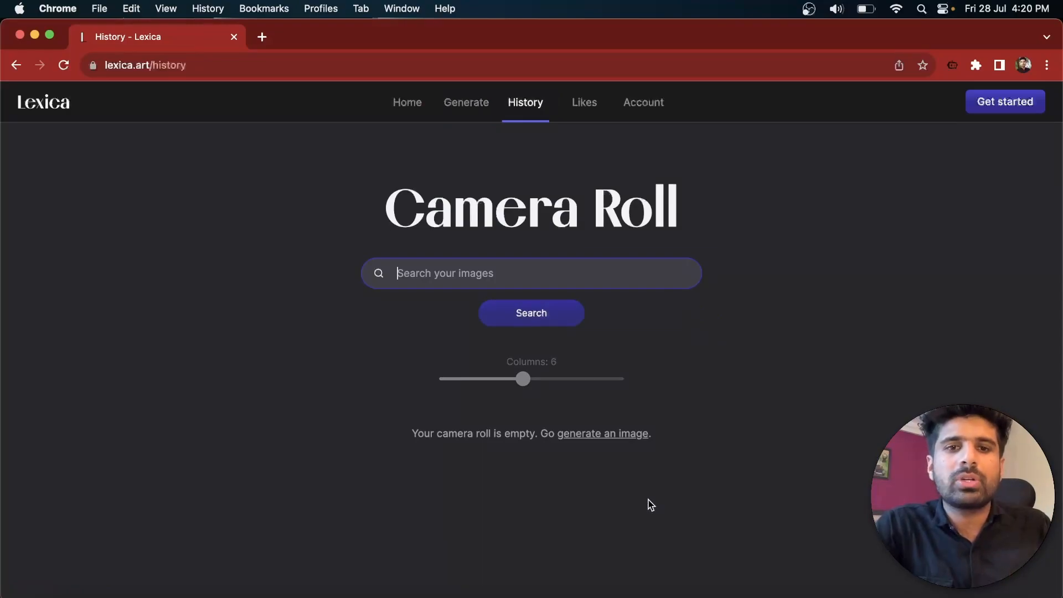
click(591, 105)
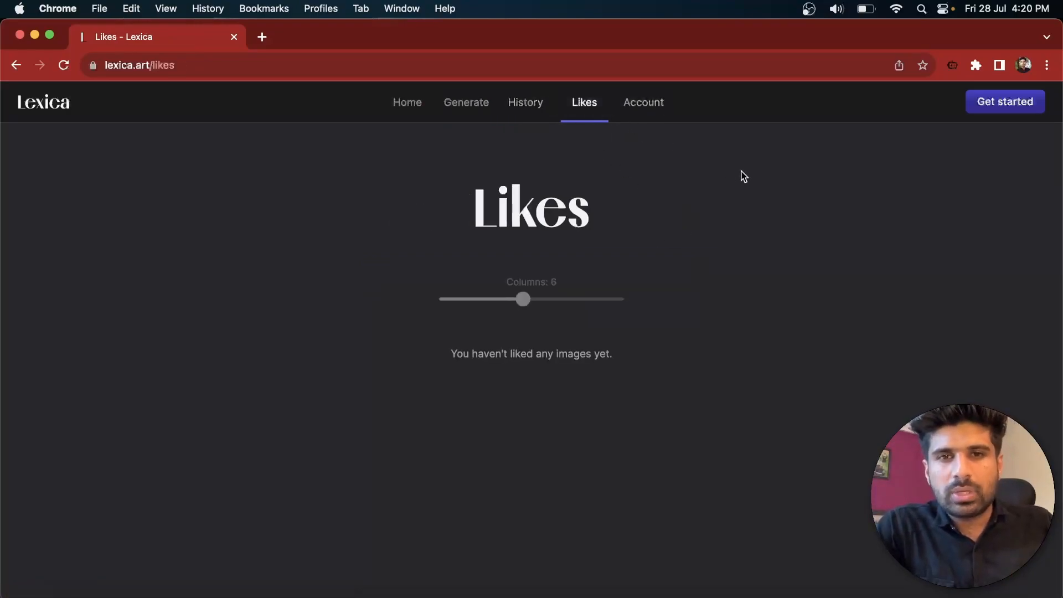
click(661, 113)
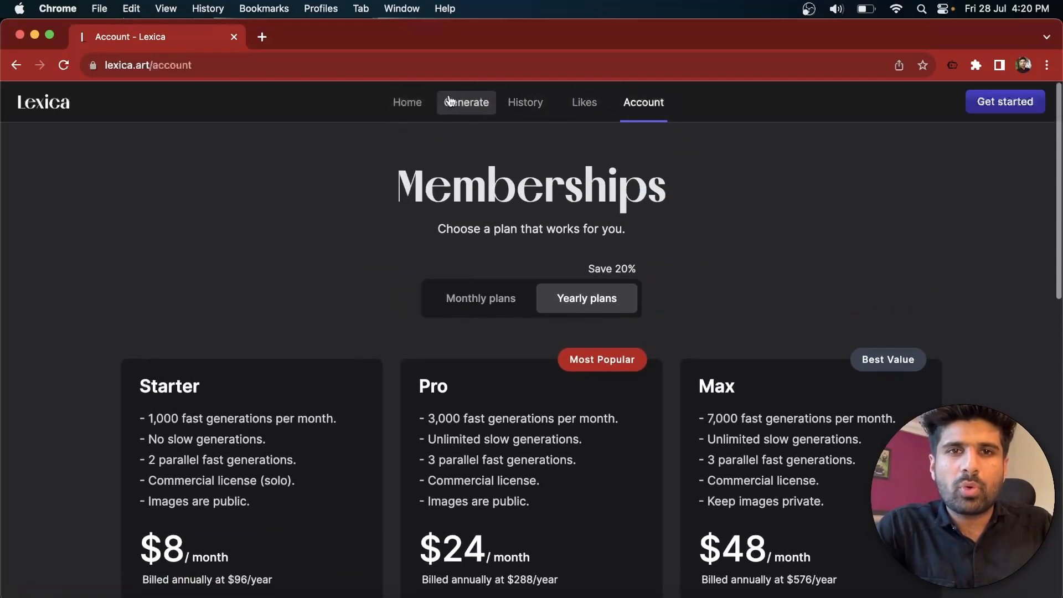
click(405, 102)
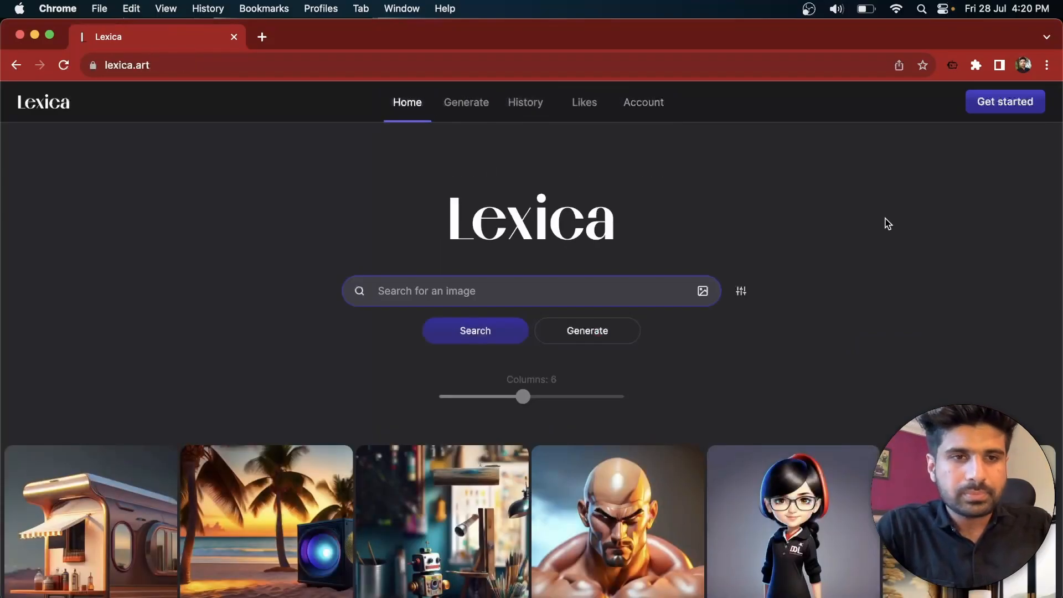
Browse far down the home page's image gallery to examine the variety of generated artwork styles
scroll(888, 223, down, 3)
scroll(888, 223, up, 3)
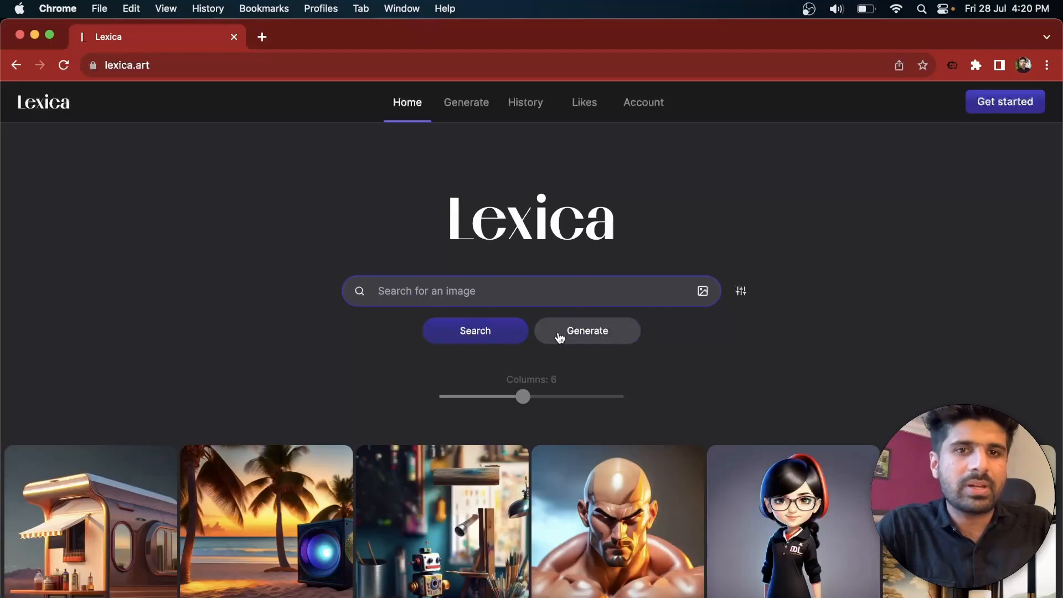
scroll(397, 310, down, 10)
scroll(397, 310, down, 15)
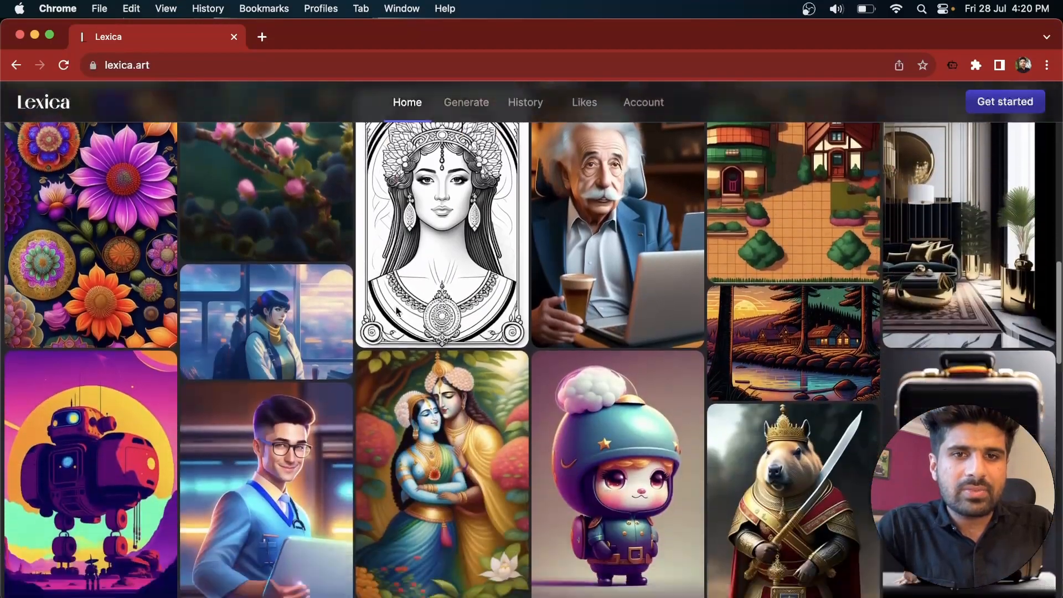
scroll(396, 310, up, 10)
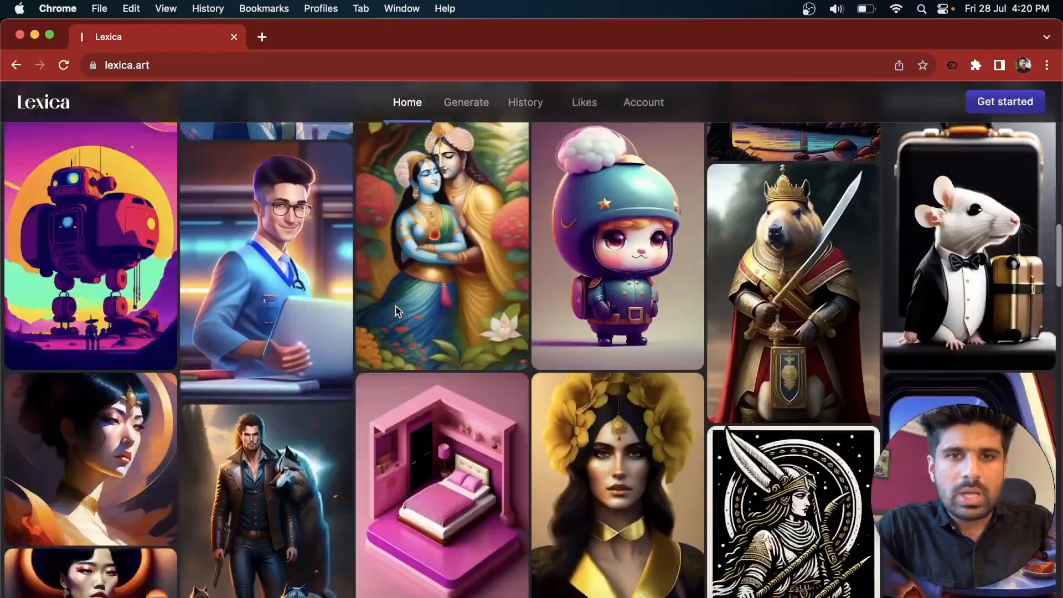
scroll(397, 311, up, 5)
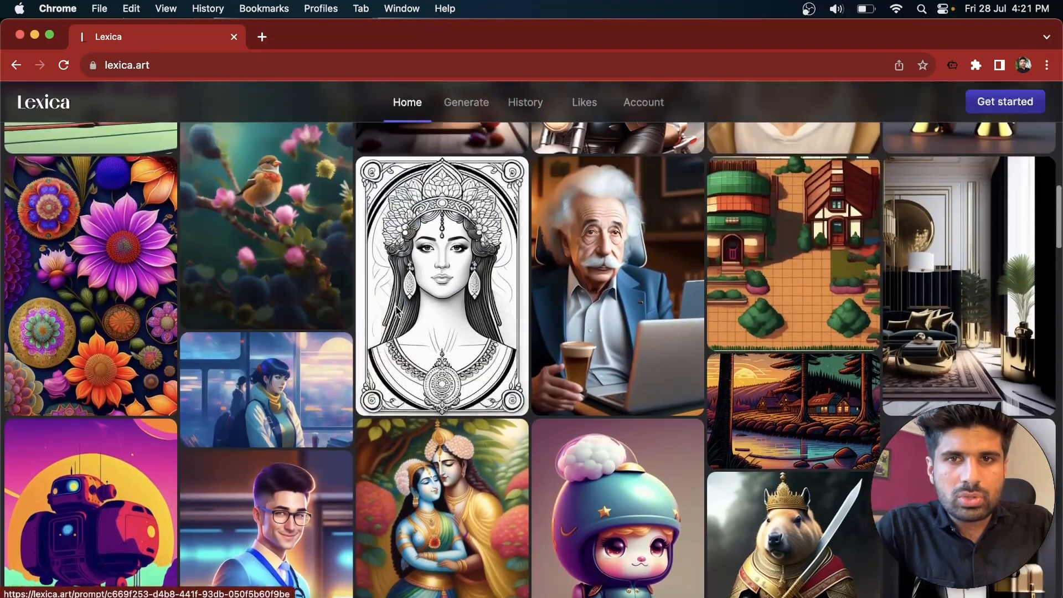
scroll(573, 356, up, 6)
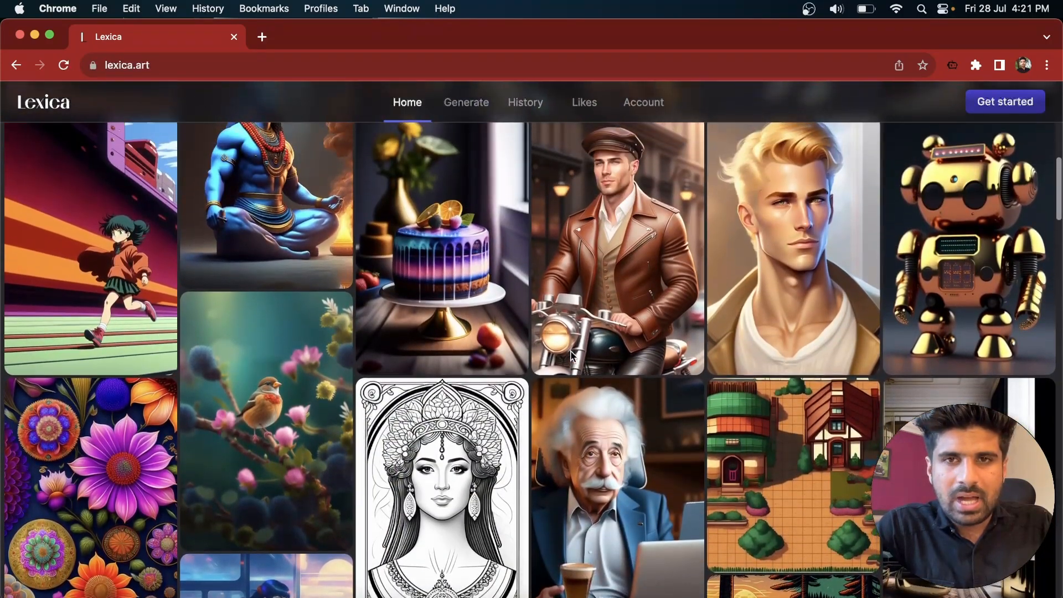
scroll(468, 340, up, 3)
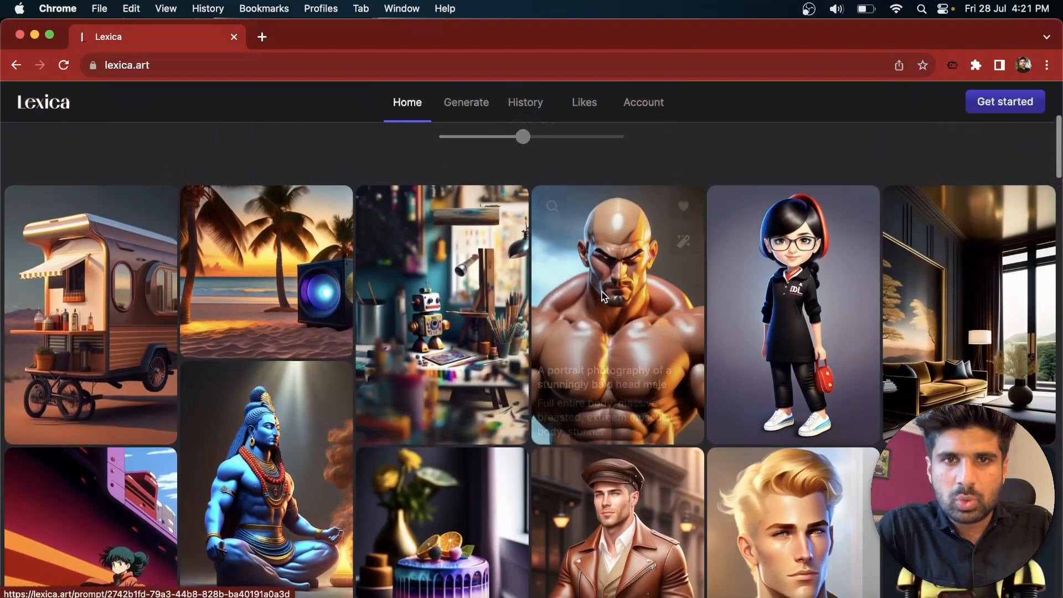
Examine the prompts and the search, like and edit options on gallery images such as the bald man, Shiva and Albert Einstein
mouse_move(552, 272)
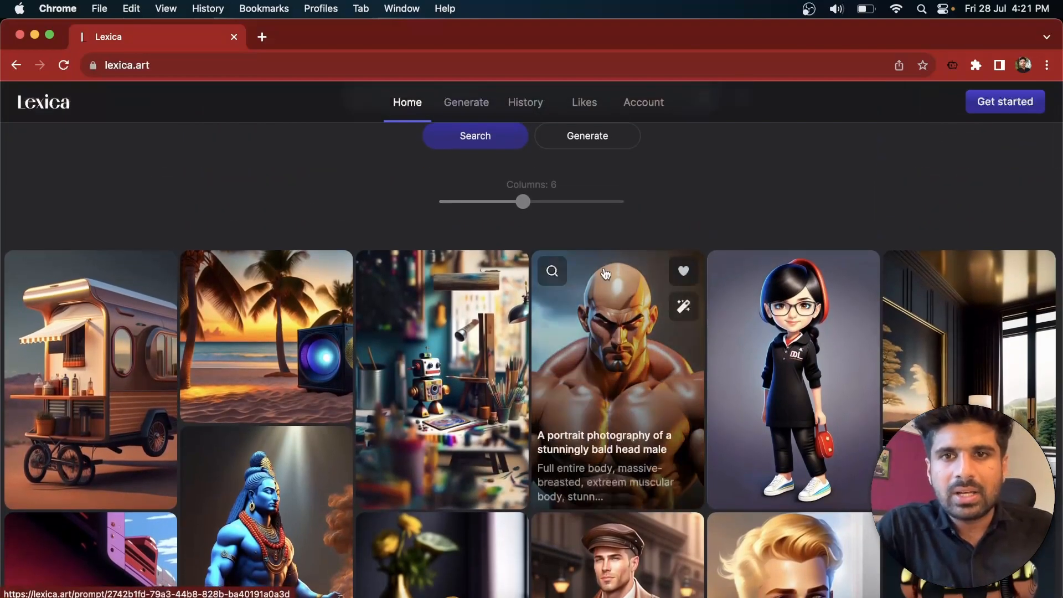
click(684, 272)
click(631, 241)
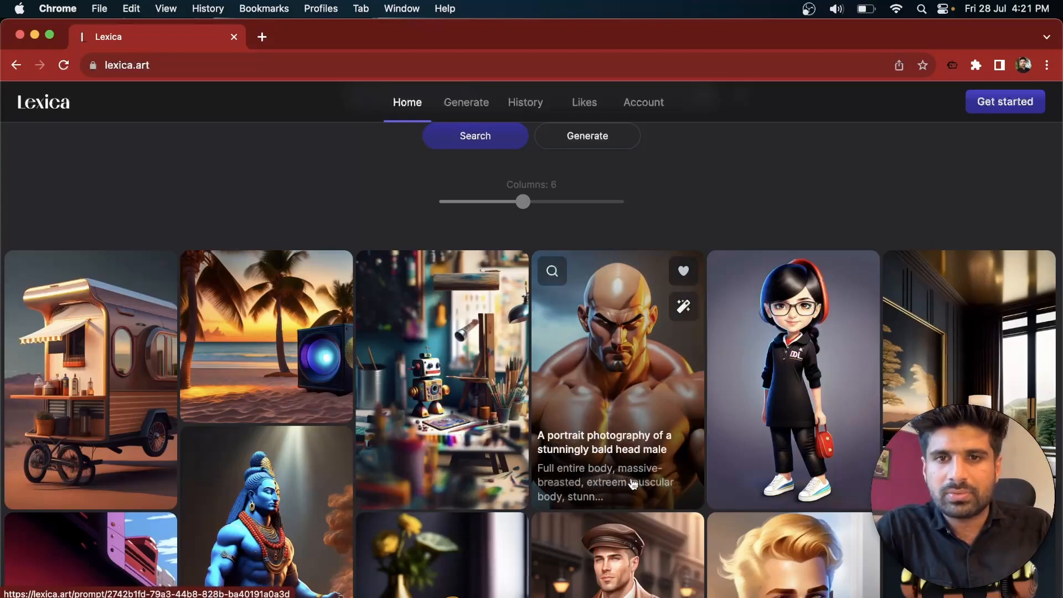
scroll(381, 395, down, 1)
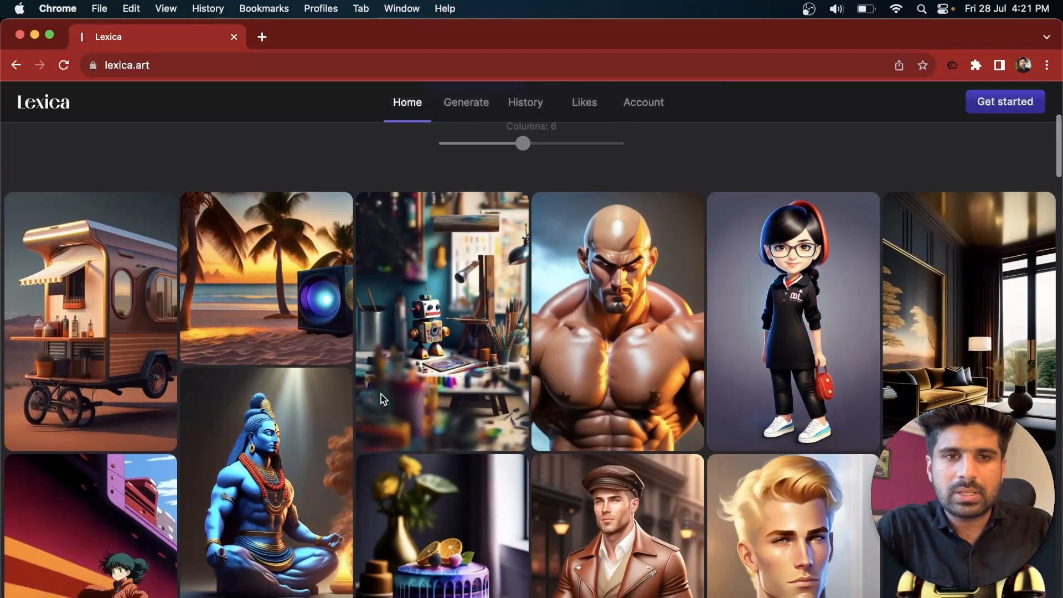
scroll(265, 443, down, 2)
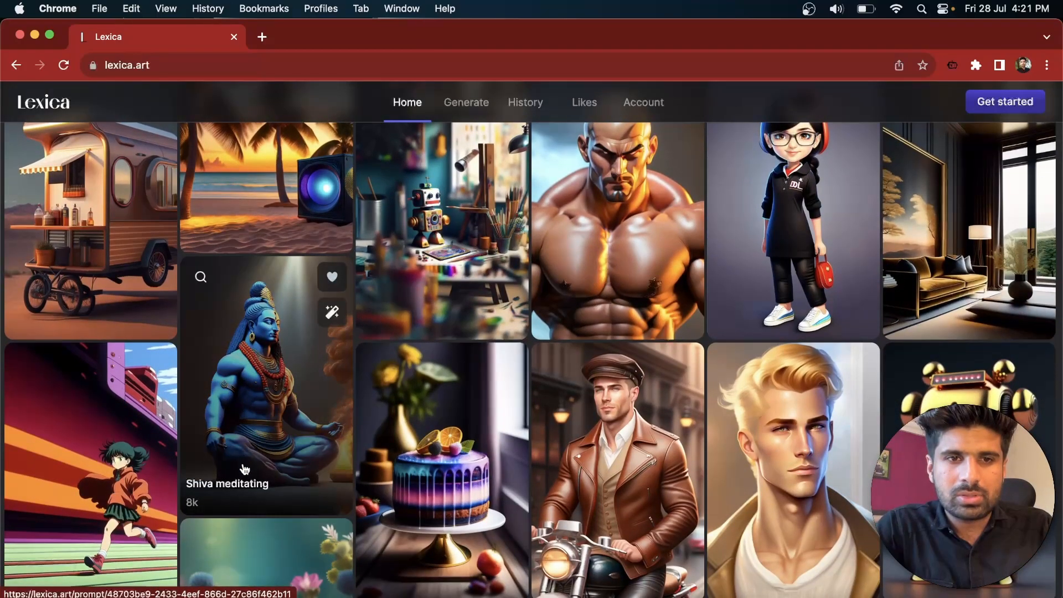
scroll(399, 476, down, 2)
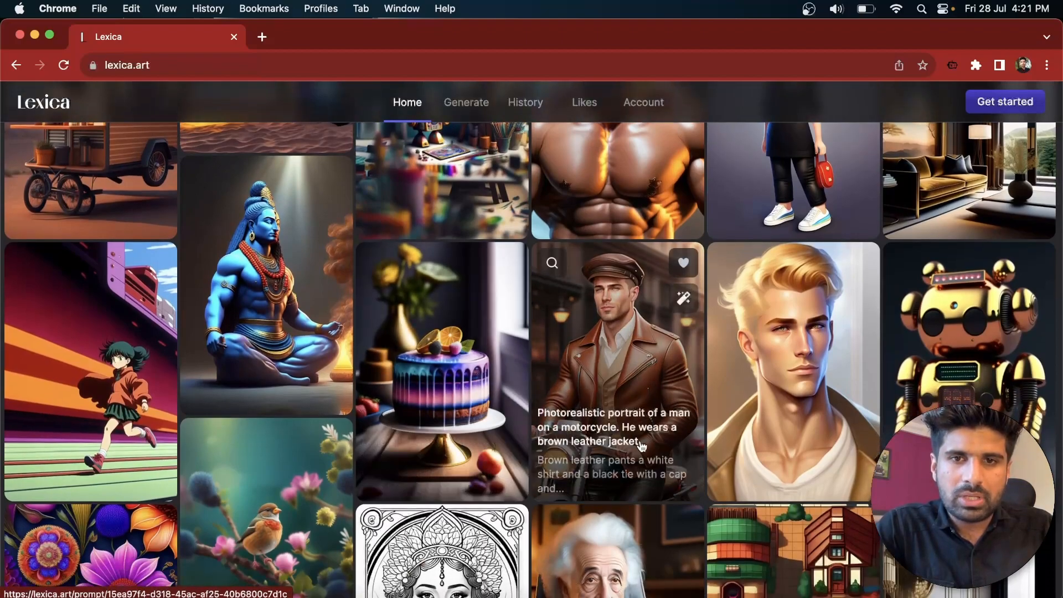
scroll(627, 522, down, 6)
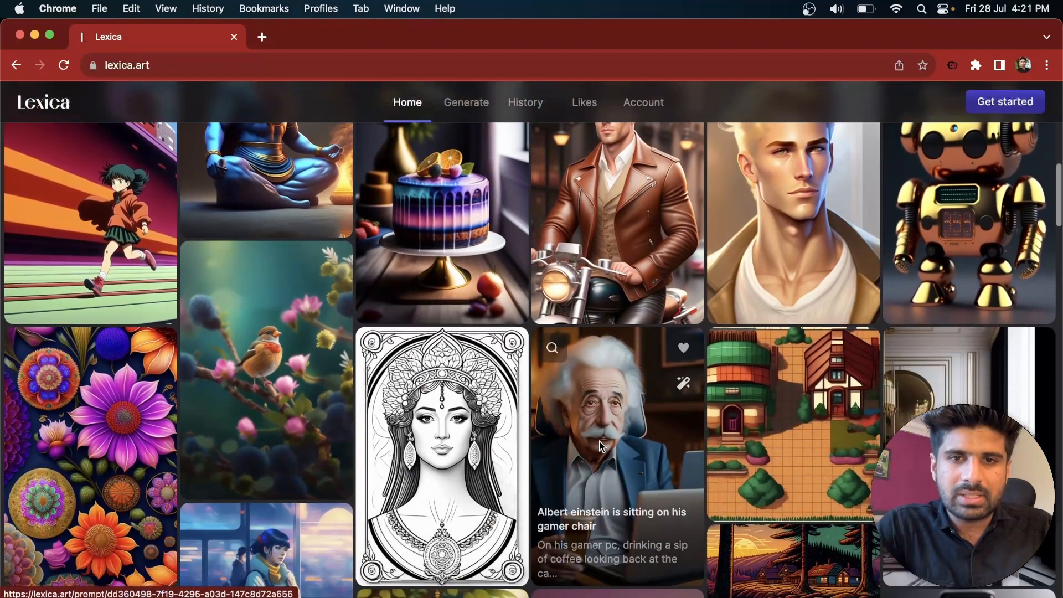
scroll(599, 332, down, 1)
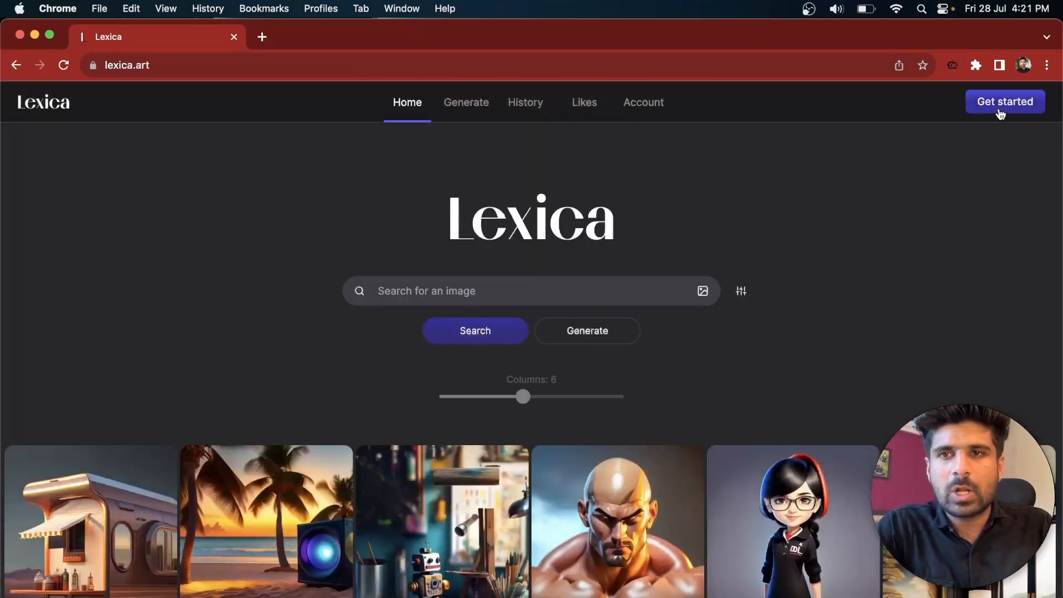
Sign in to Lexica with the Google account and check the signed-in profile in the account menu
click(1001, 110)
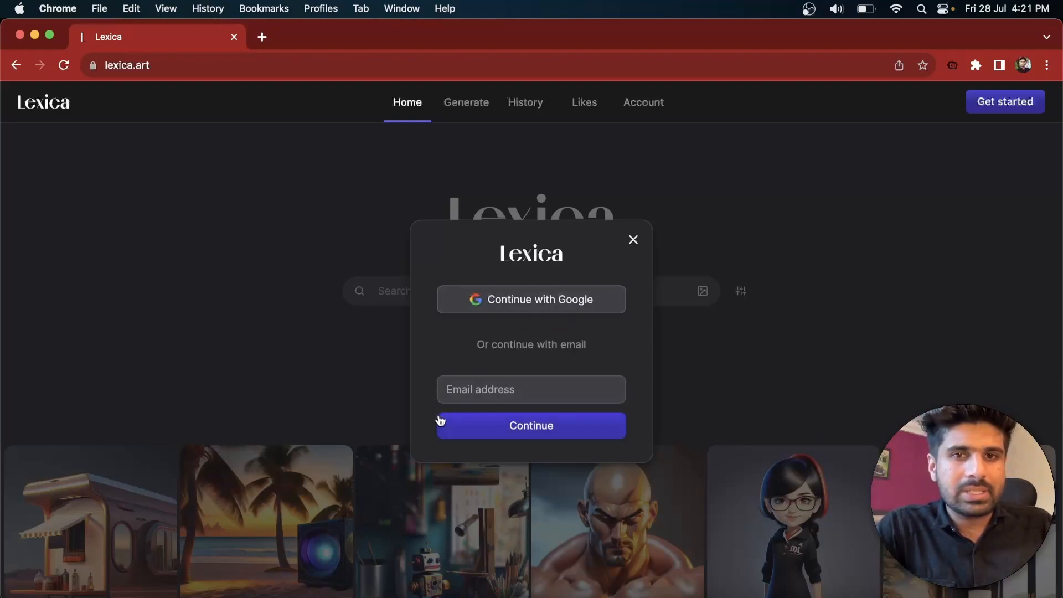
click(564, 303)
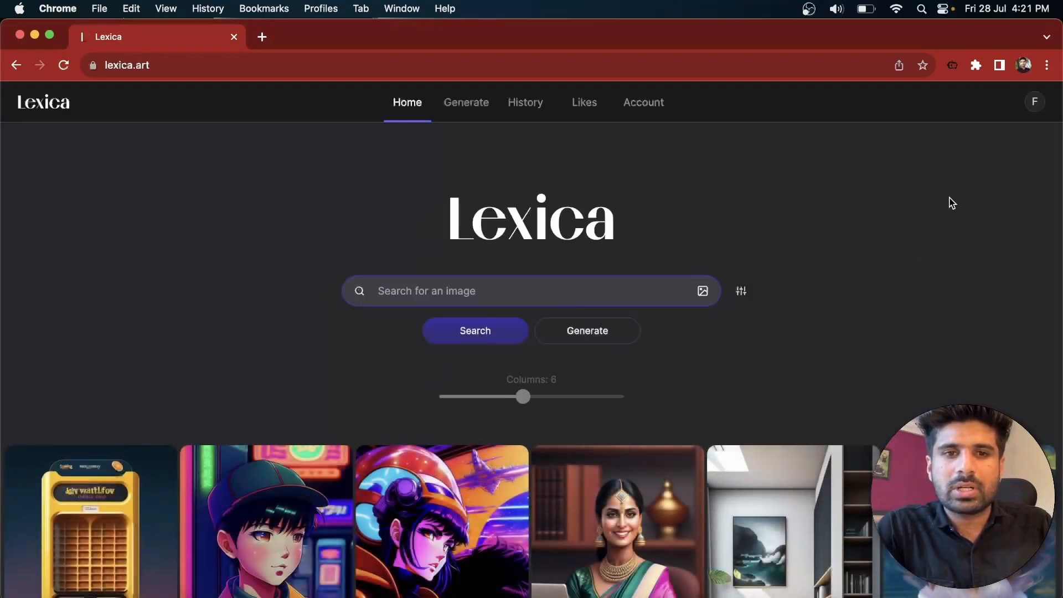
click(1037, 110)
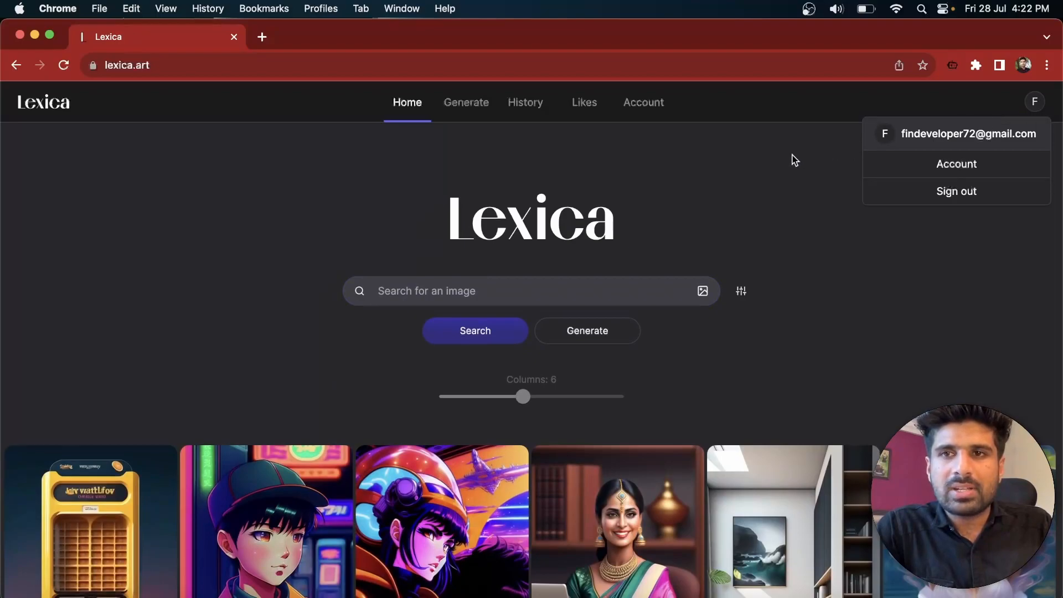
click(793, 159)
click(1035, 108)
click(747, 168)
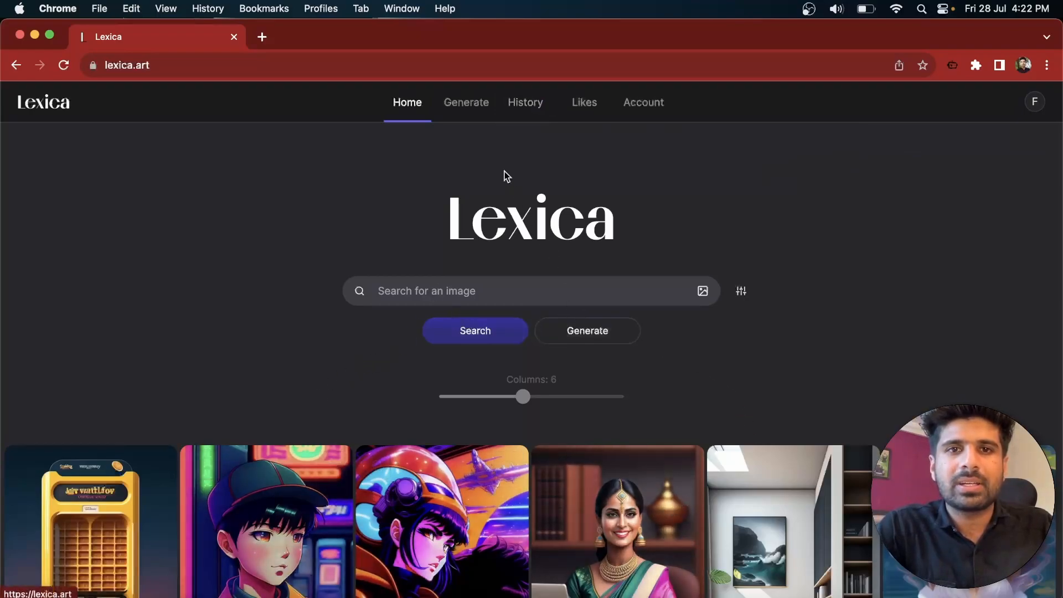
Open the Generate page, look through the earlier generated portraits, and place the cursor in the image description
click(477, 112)
click(221, 211)
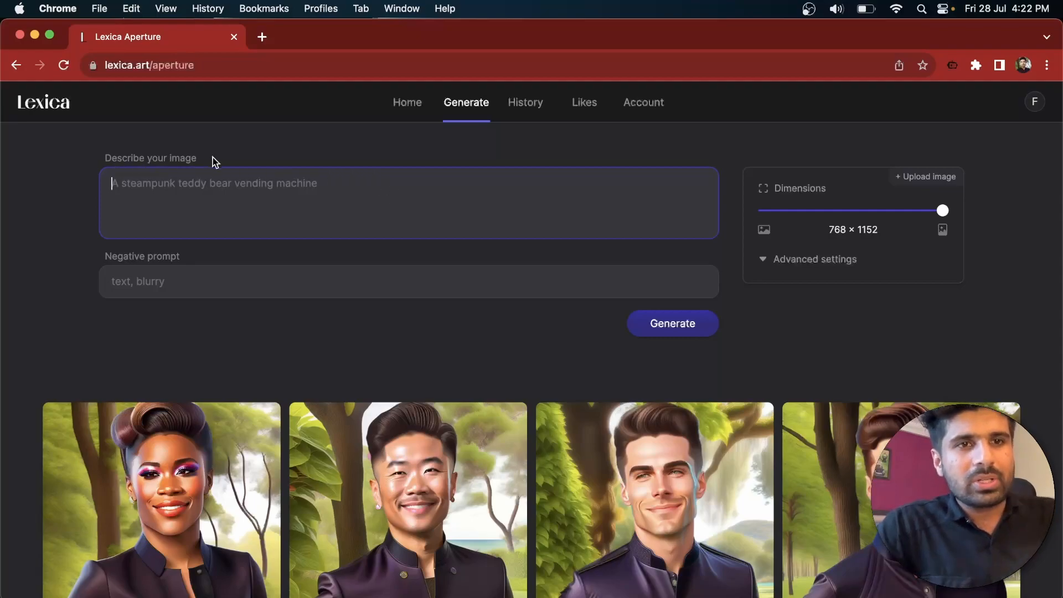
scroll(206, 206, down, 10)
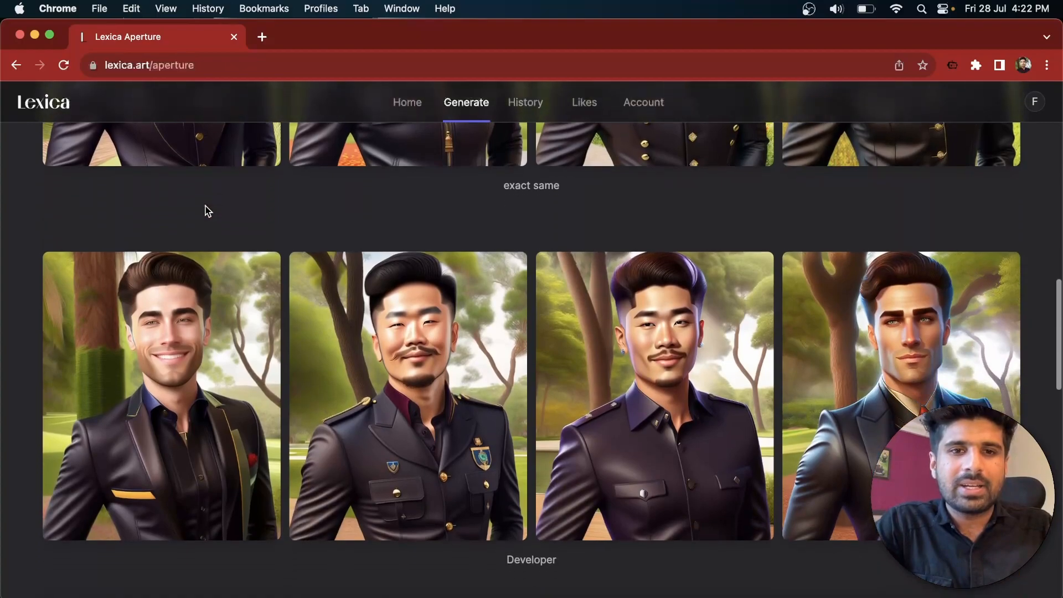
scroll(204, 207, up, 15)
click(292, 168)
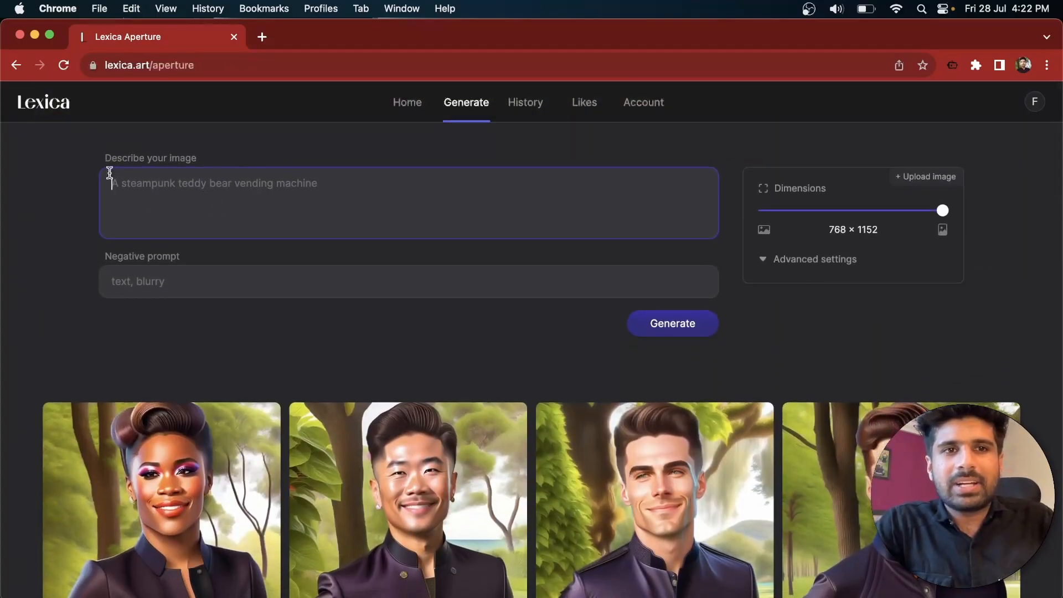
Examine the image description and negative prompt fields of the generation form
drag(211, 162, 102, 155)
drag(199, 264, 104, 252)
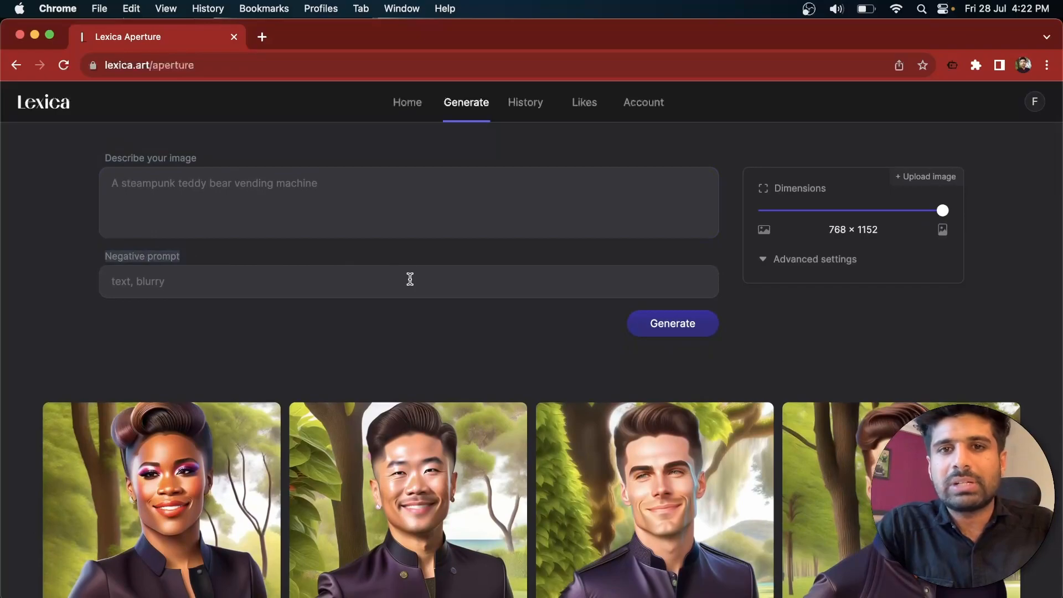
click(186, 282)
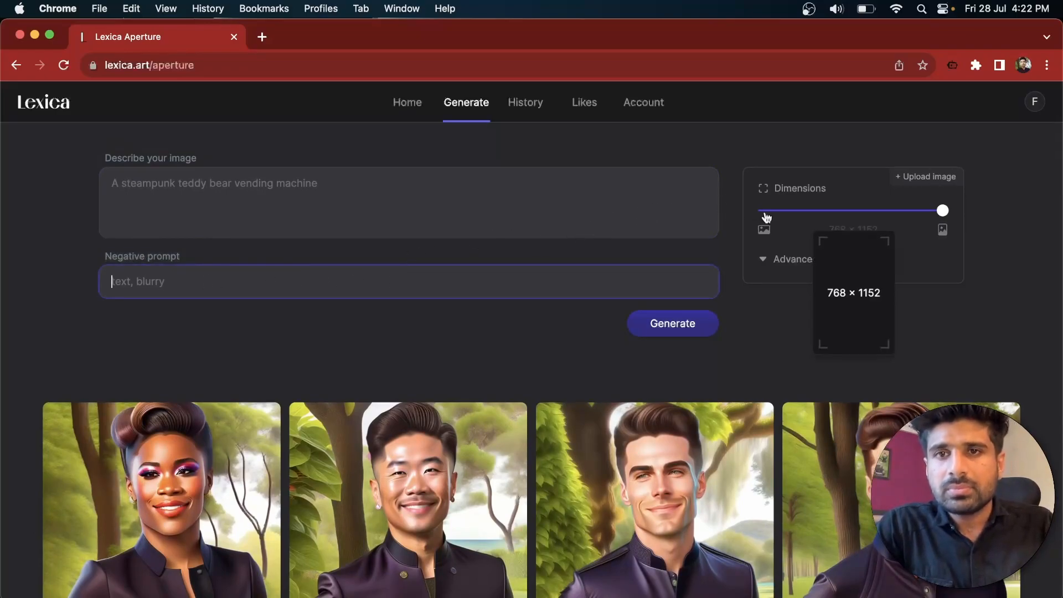
Expand the advanced settings and try image dimensions of 1088 × 896
mouse_move(834, 216)
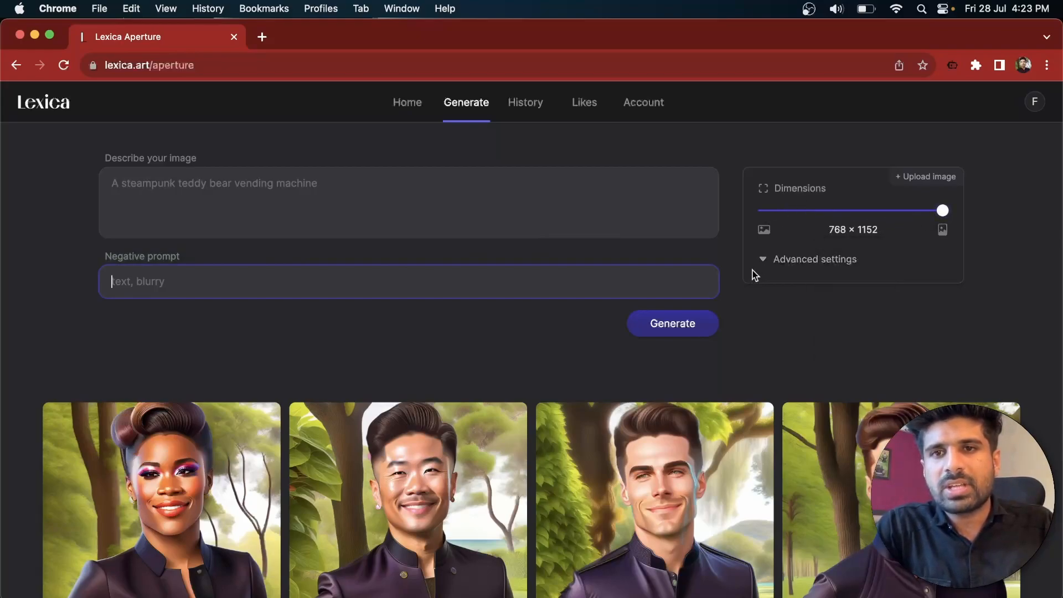
click(778, 271)
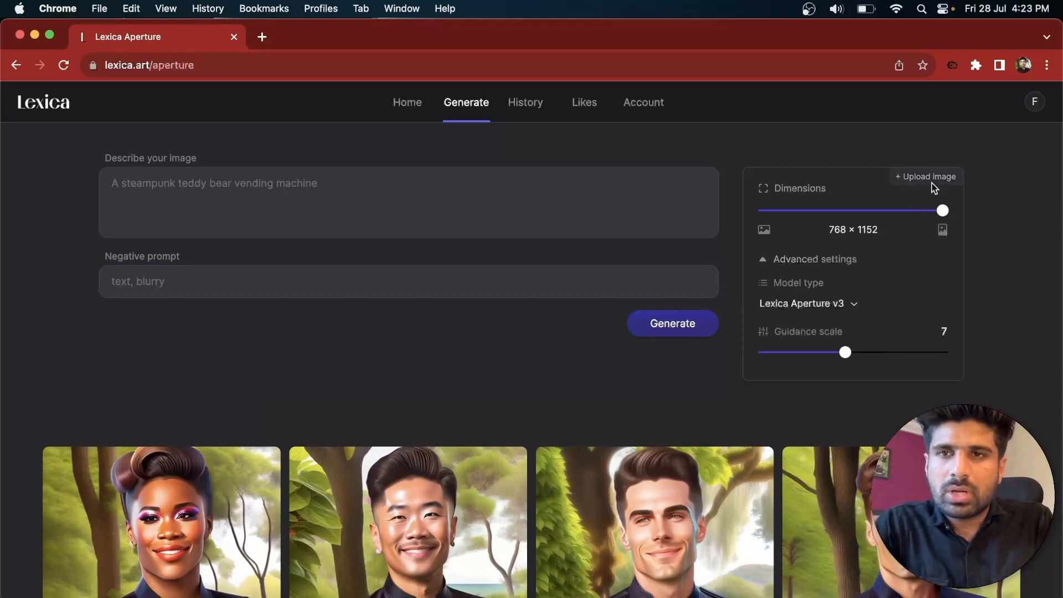
mouse_move(943, 212)
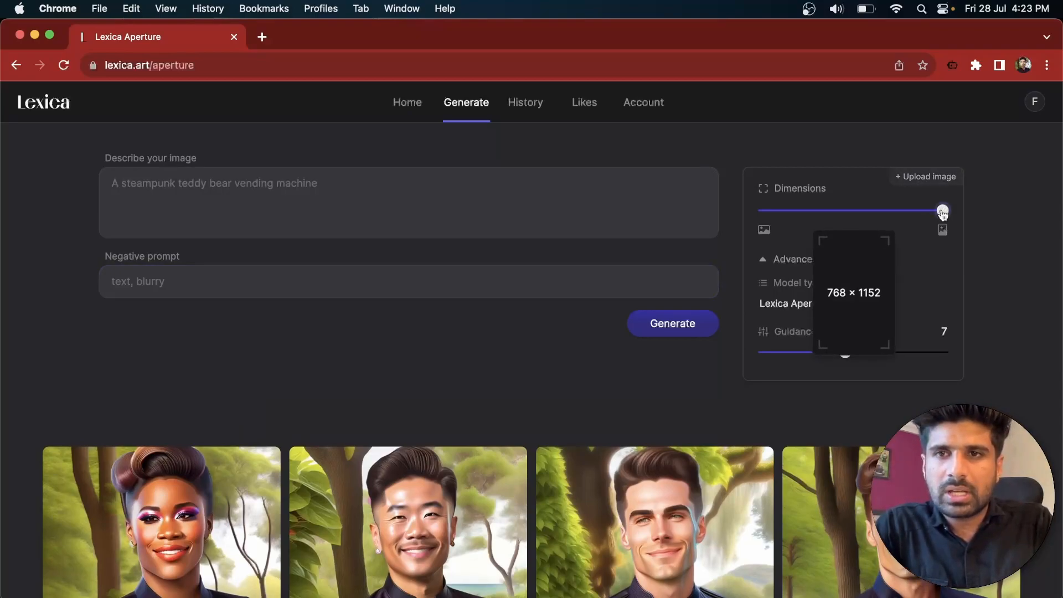
drag(943, 213, 809, 211)
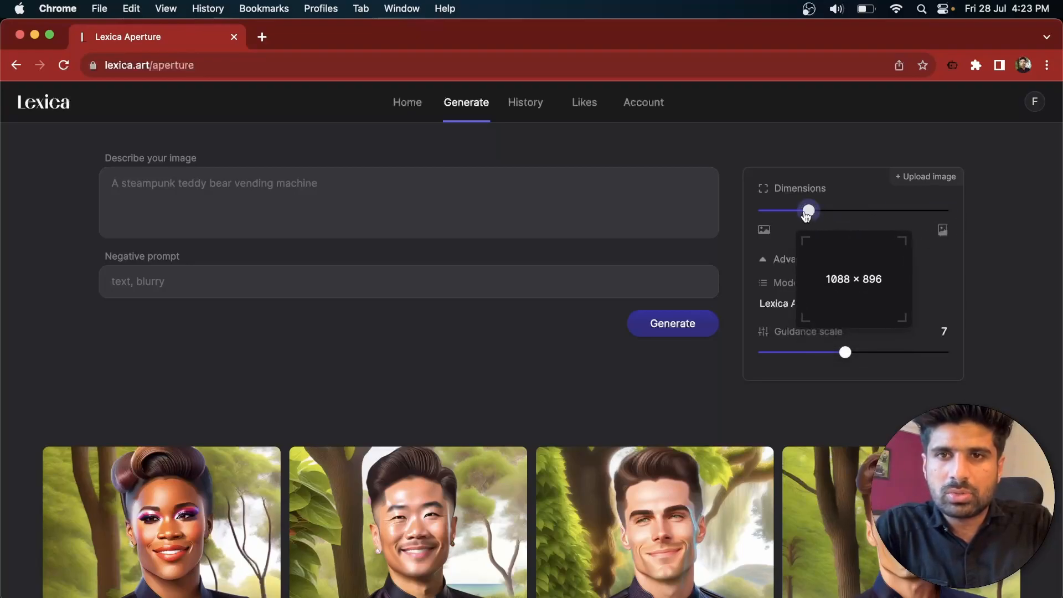
Check the available model types in the advanced settings, and restore the image dimensions to 768 × 1152
click(843, 306)
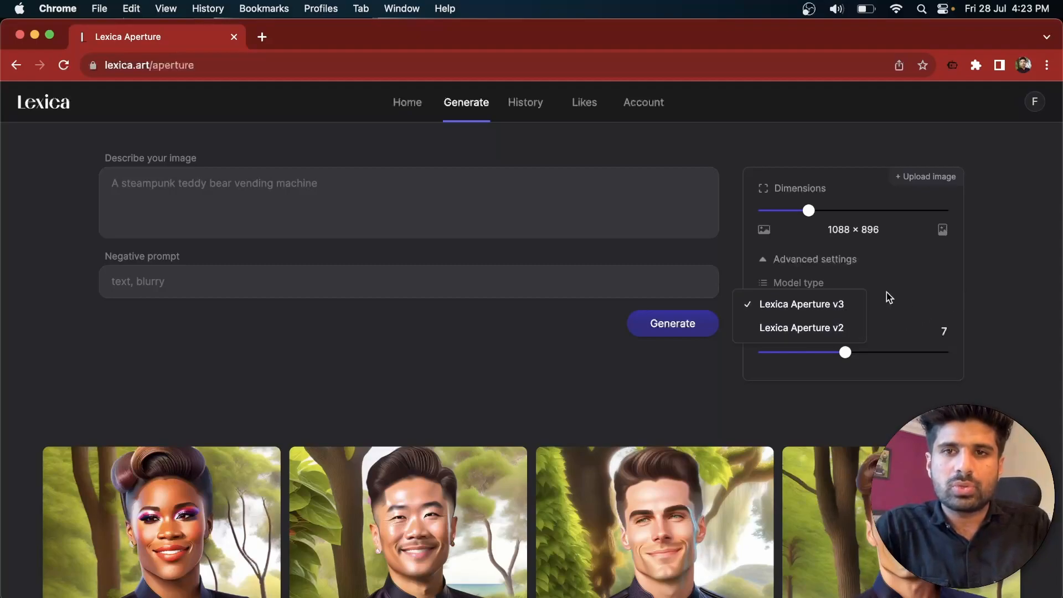
click(720, 375)
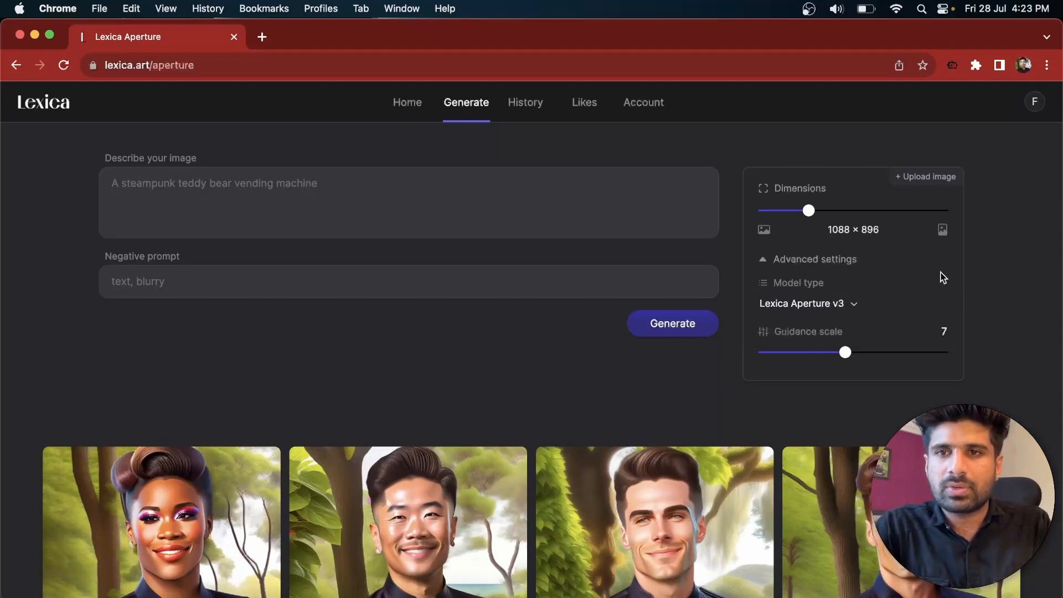
click(780, 263)
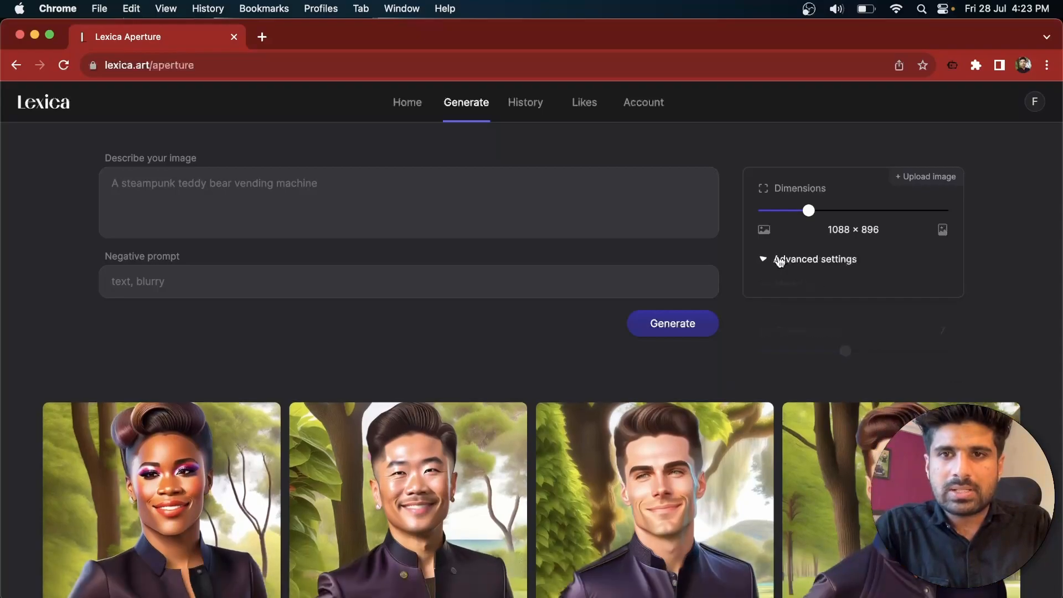
drag(809, 210, 978, 216)
Describe the image as "create a art with green field and children are playing into that green field" and try to generate it
click(371, 207)
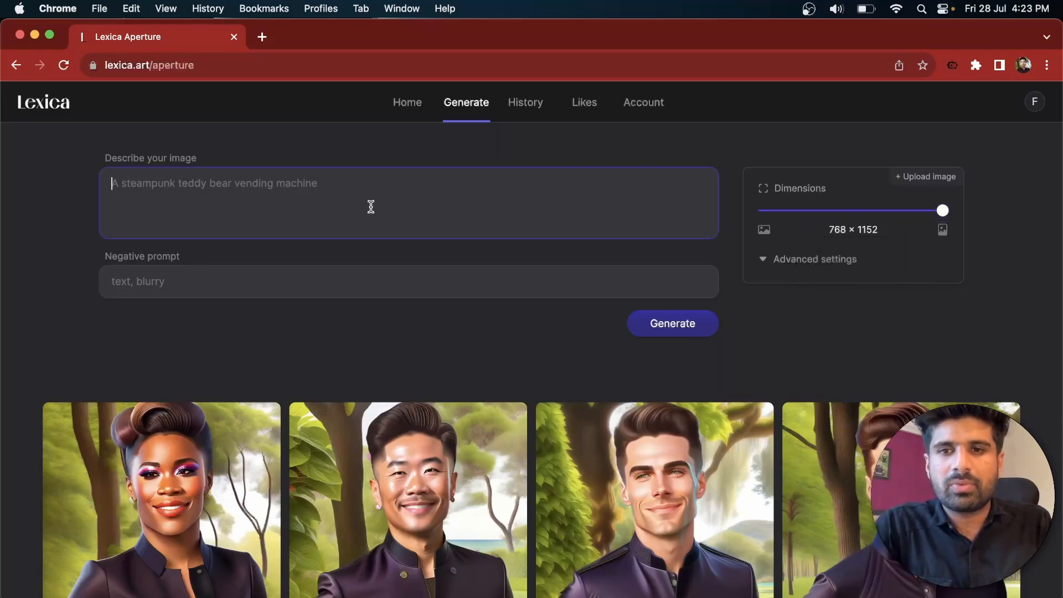
text(create a art )
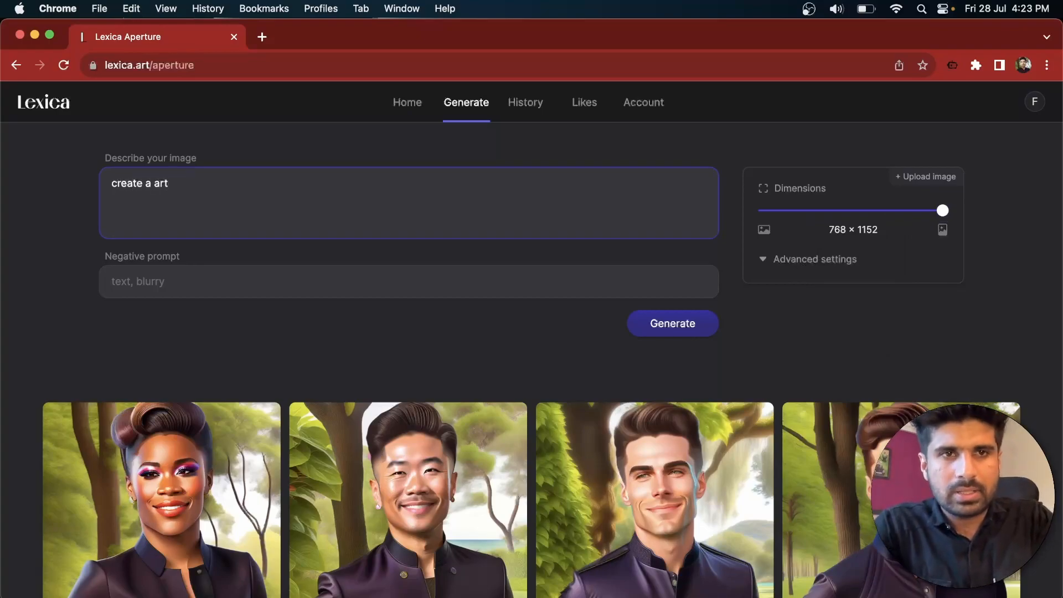
text(wi)
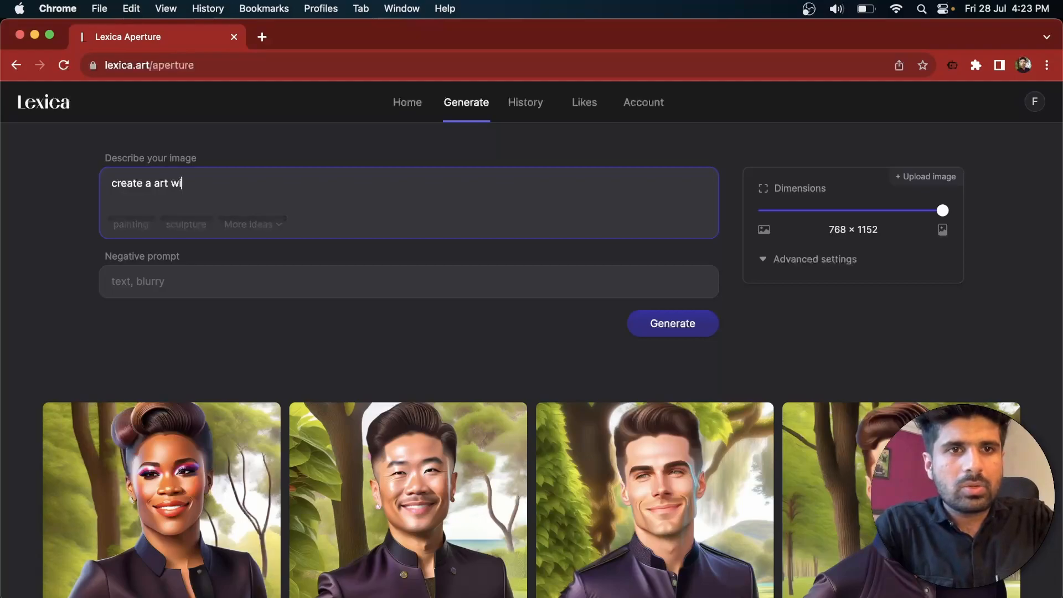
text(th green field and c)
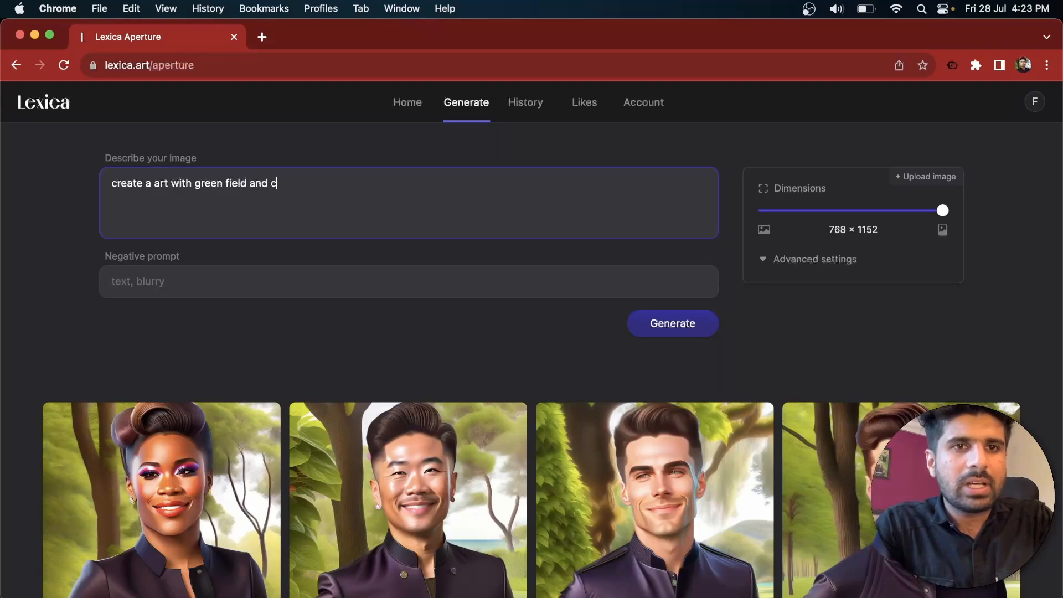
key(BackSpace)
key(BackSpace)
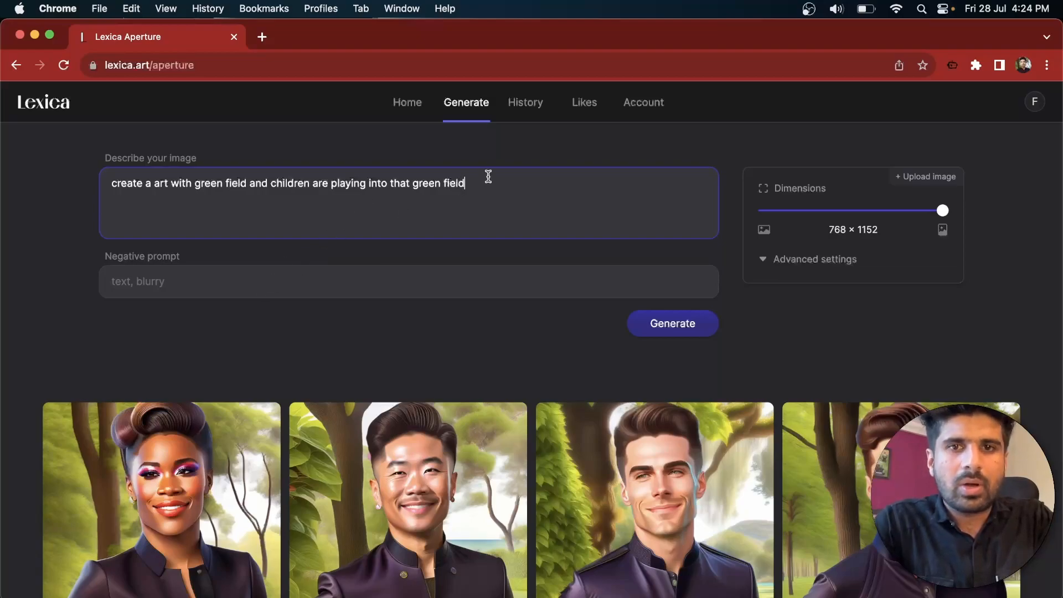
click(675, 323)
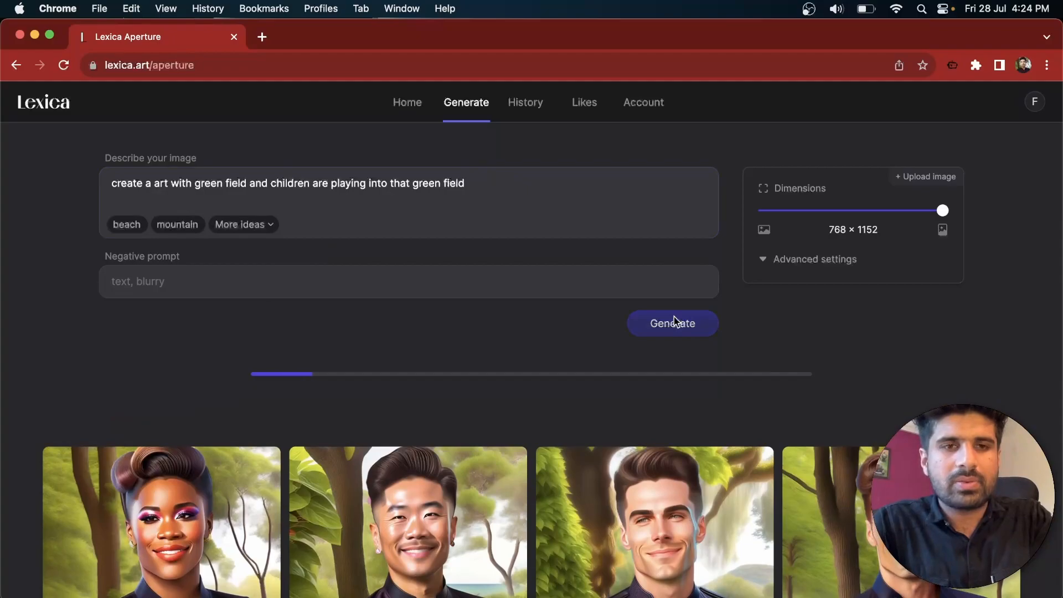
scroll(499, 404, down, 2)
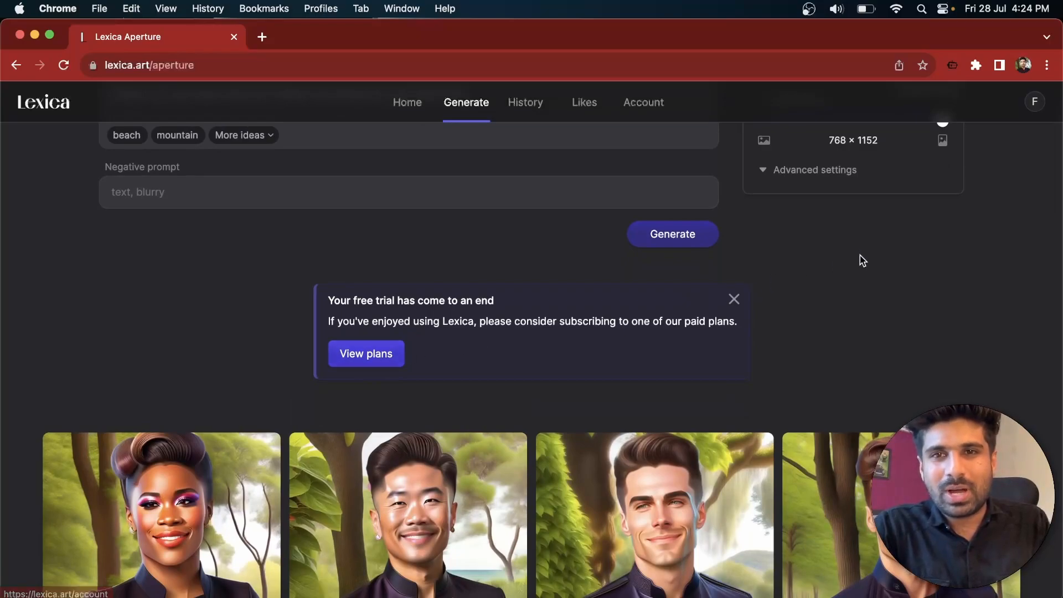
scroll(861, 259, up, 2)
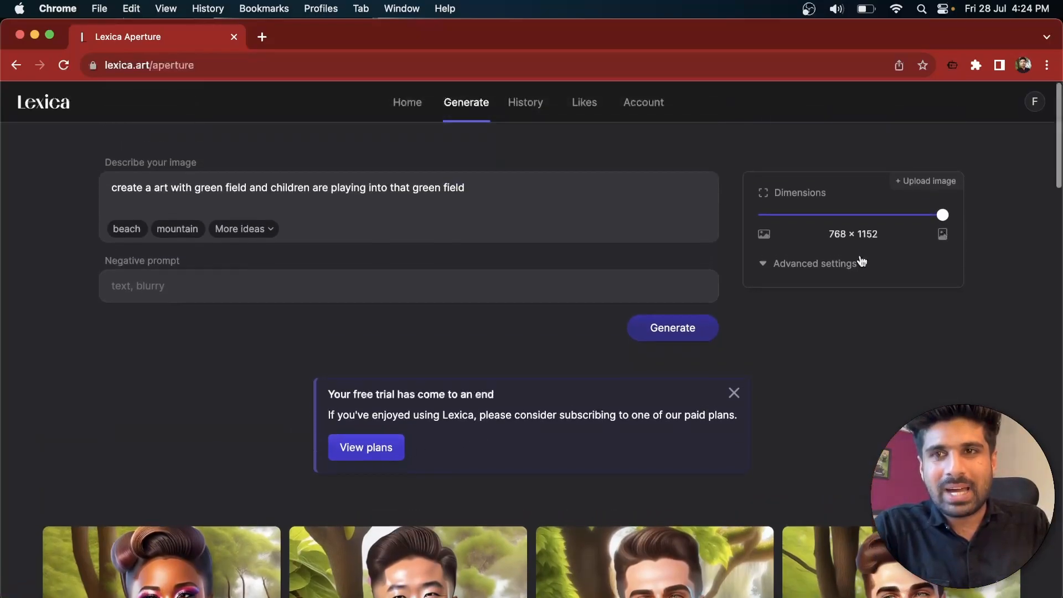
Correct "into" to "in", extend the prompt with ", with some mountains around and a small river", and generate the images
triple_click(483, 182)
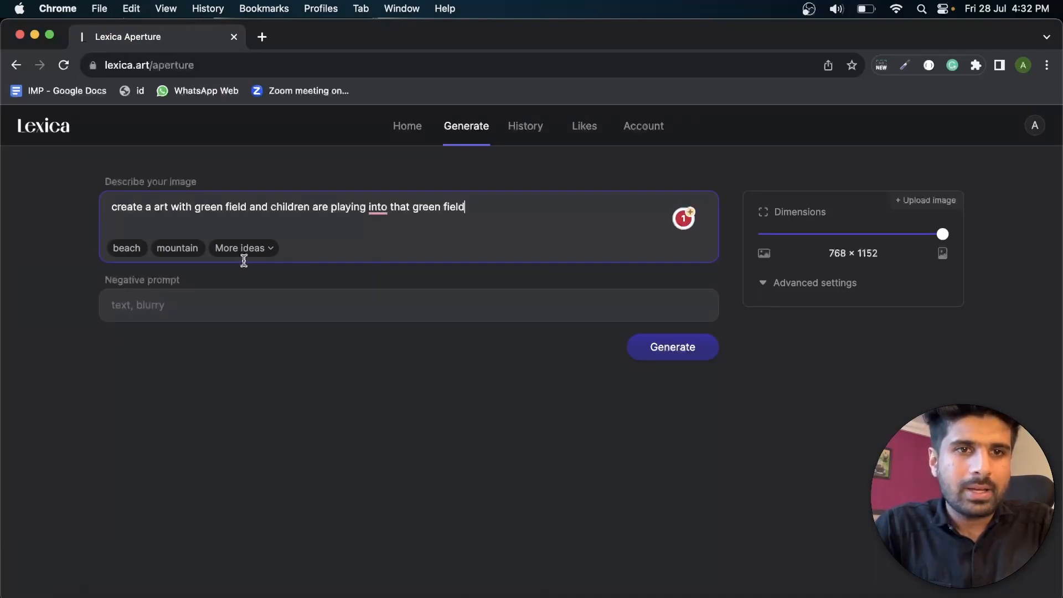
click(378, 208)
click(382, 234)
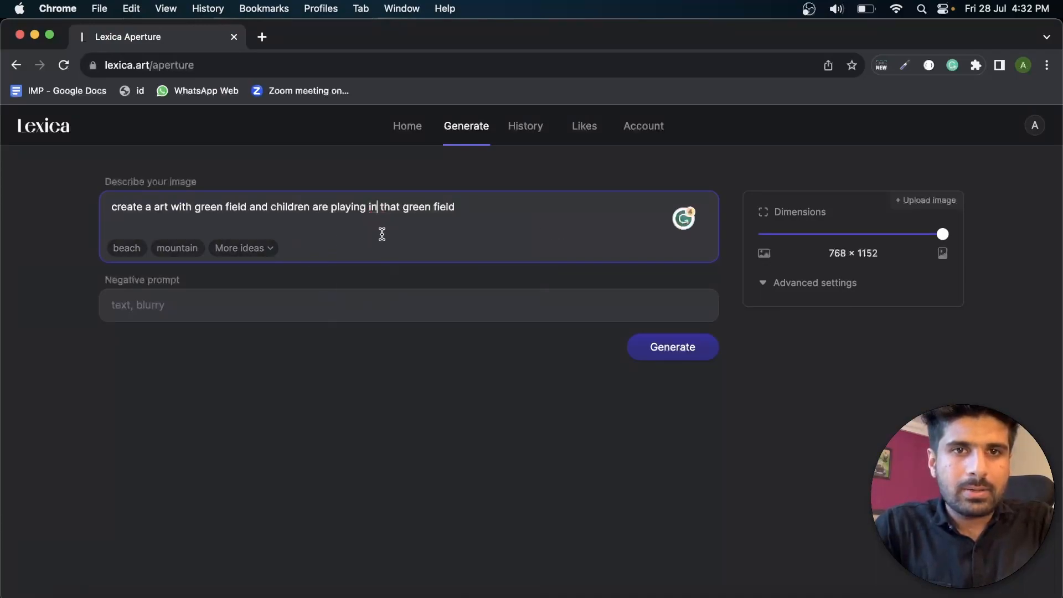
text(, with some mountains around and a small)
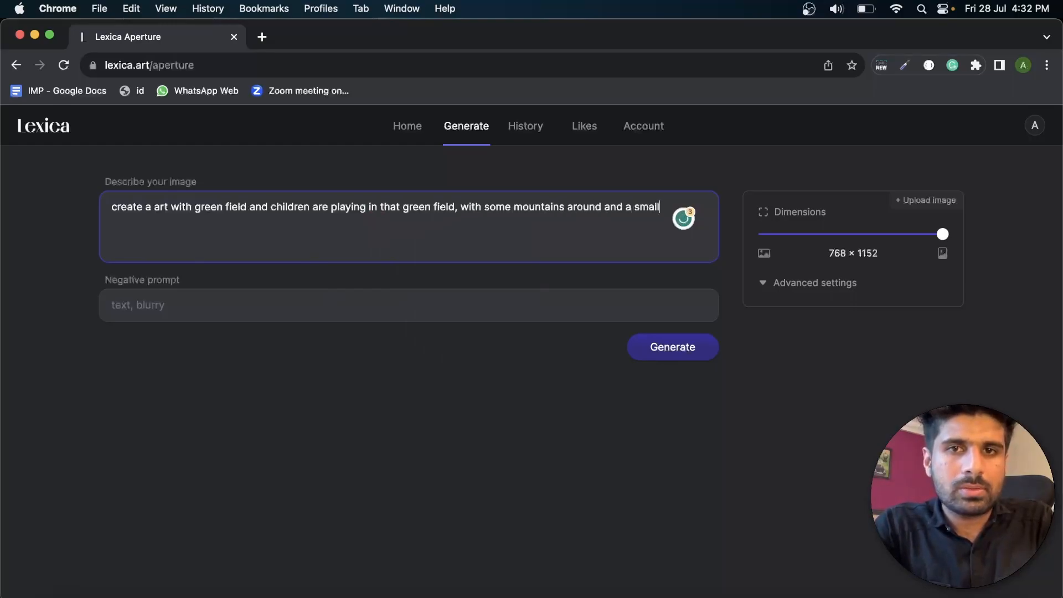
text(iver)
click(687, 359)
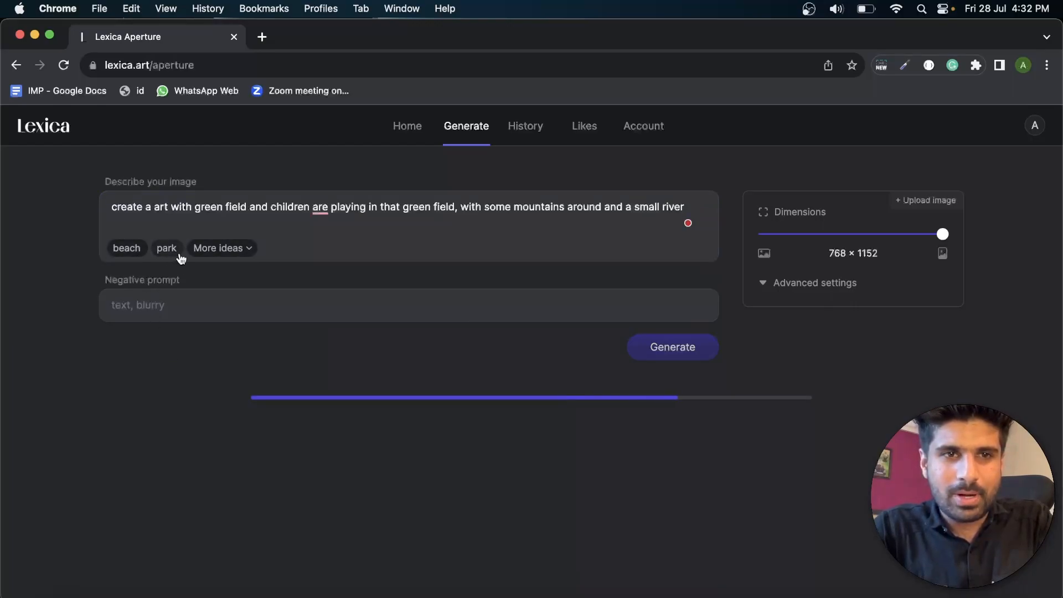
Expand the additional prompt ideas and examine them along with the generated landscape images
click(252, 248)
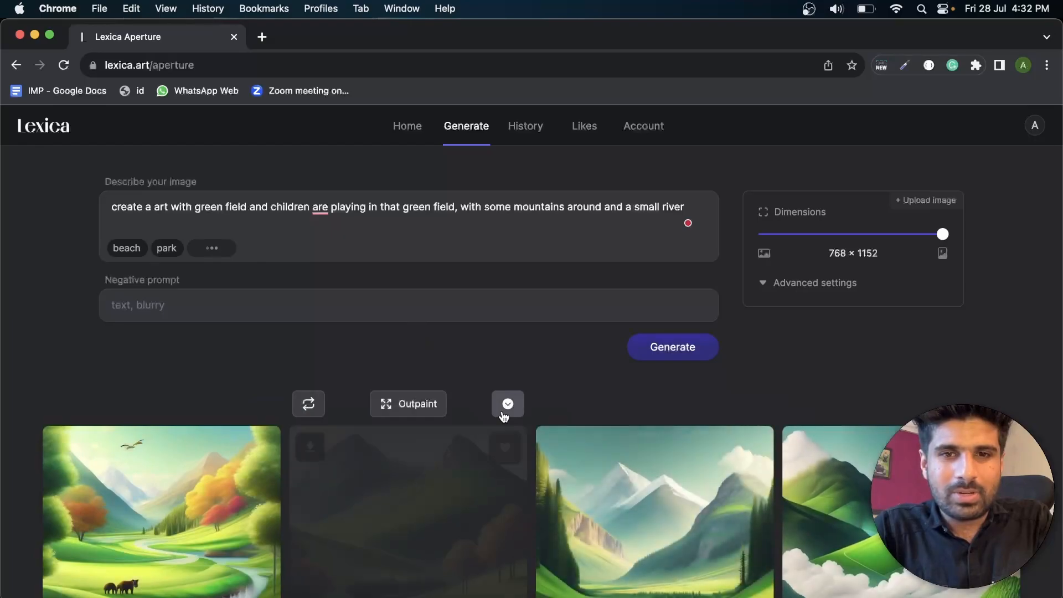
scroll(503, 410, down, 3)
scroll(502, 412, down, 2)
scroll(502, 412, up, 5)
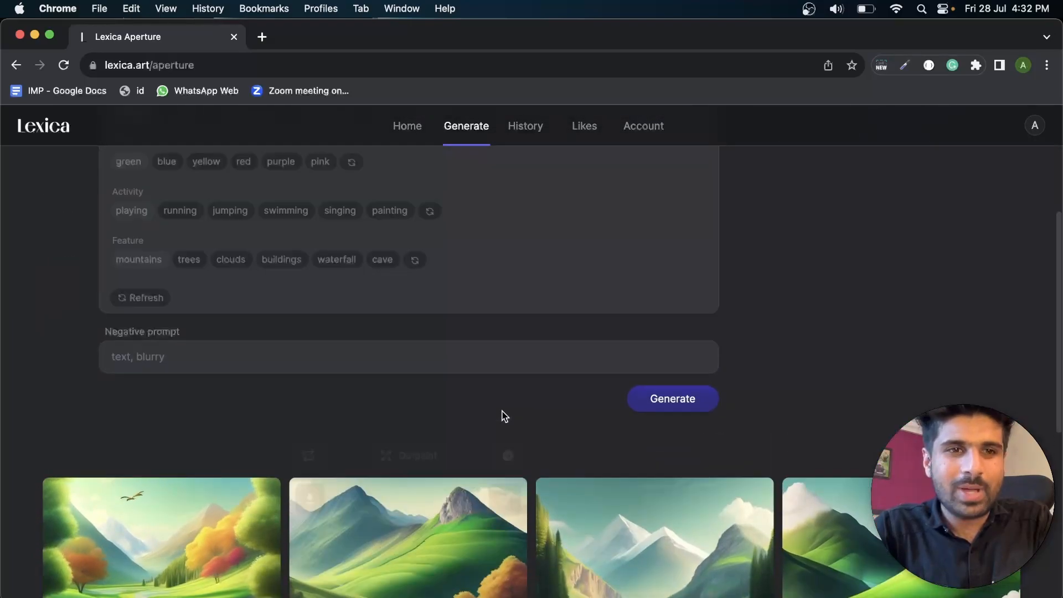
scroll(501, 412, down, 6)
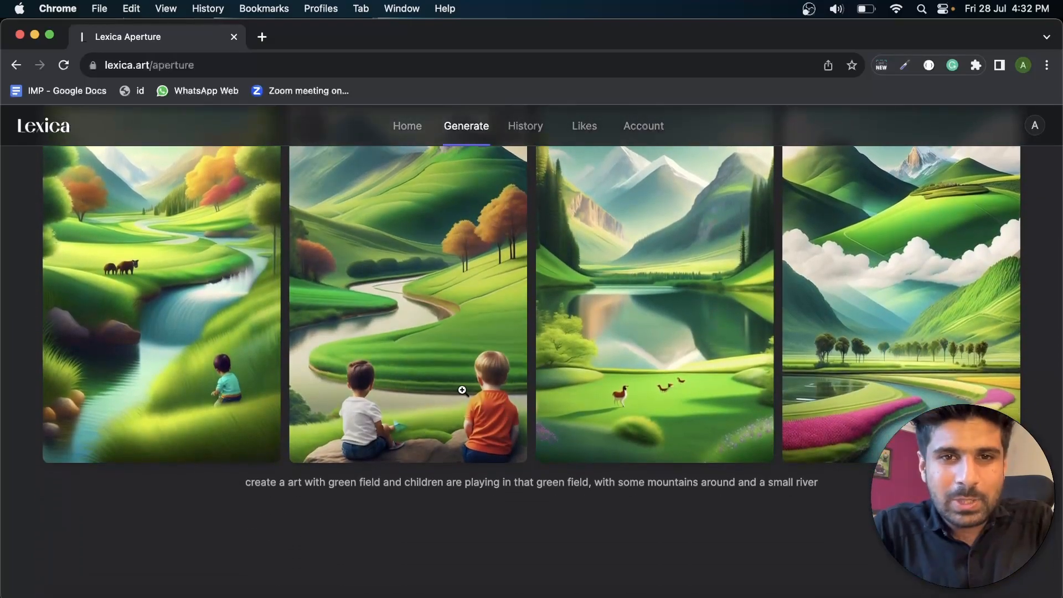
scroll(490, 391, up, 2)
scroll(489, 392, up, 2)
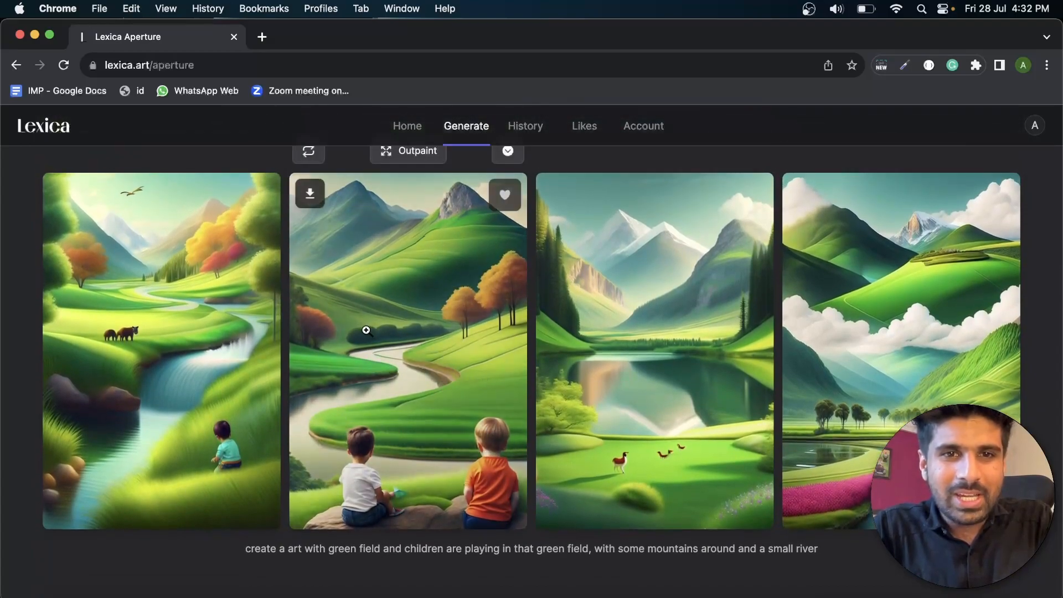
scroll(368, 332, up, 3)
scroll(372, 290, up, 10)
scroll(435, 240, up, 2)
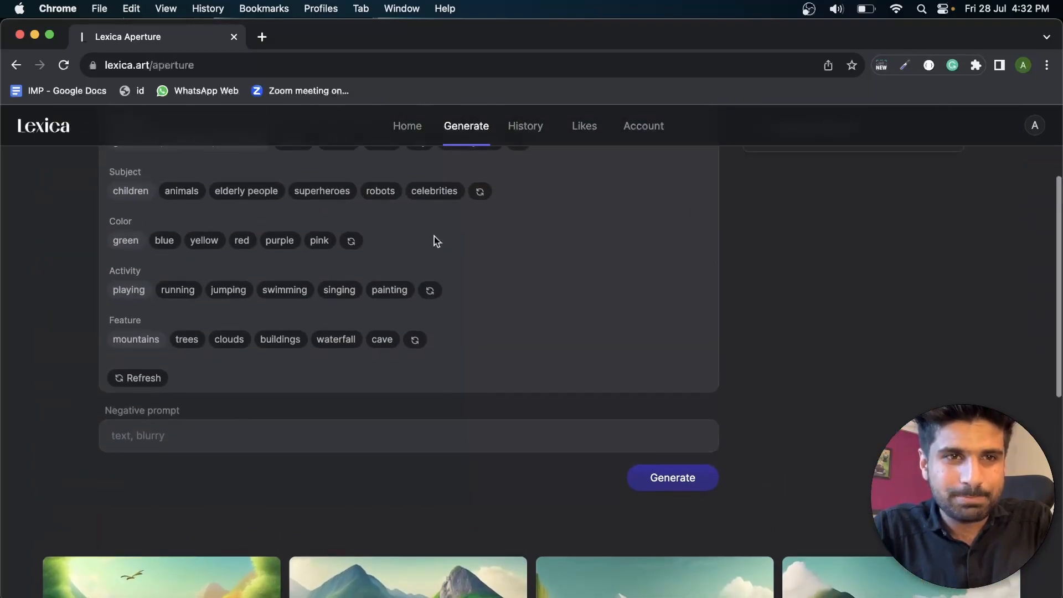
scroll(557, 355, down, 15)
scroll(556, 354, up, 4)
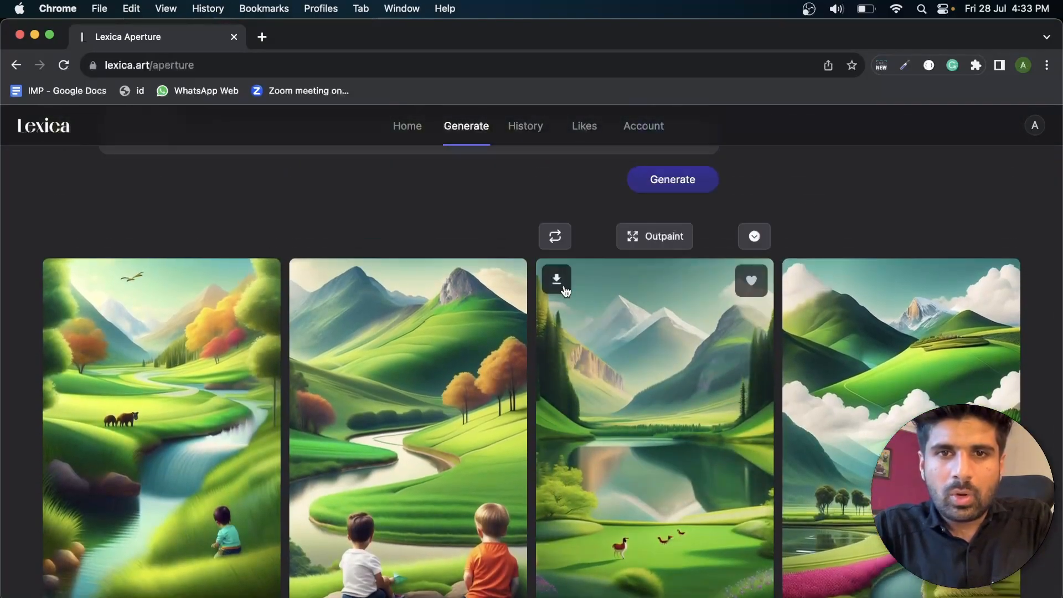
Download the generated image of two boys sitting by the river to the Downloads folder and view the saved file
mouse_move(319, 290)
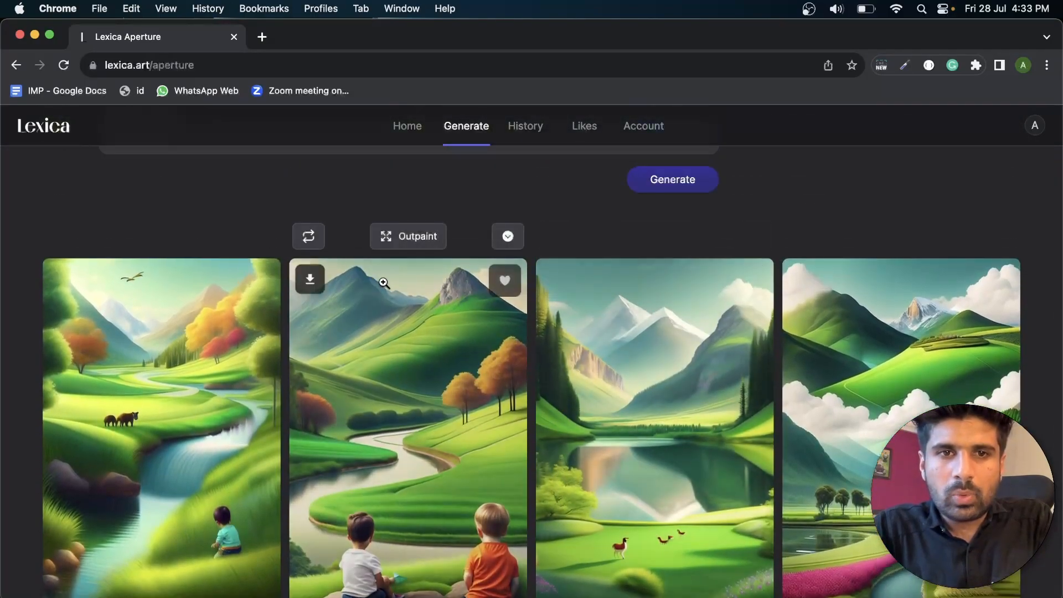
click(318, 290)
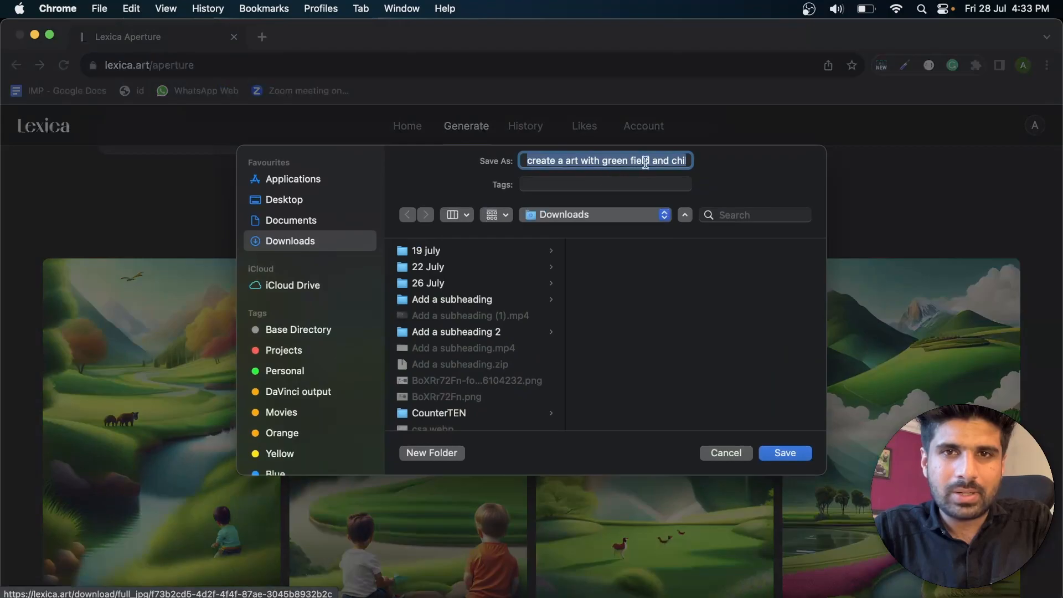
click(785, 453)
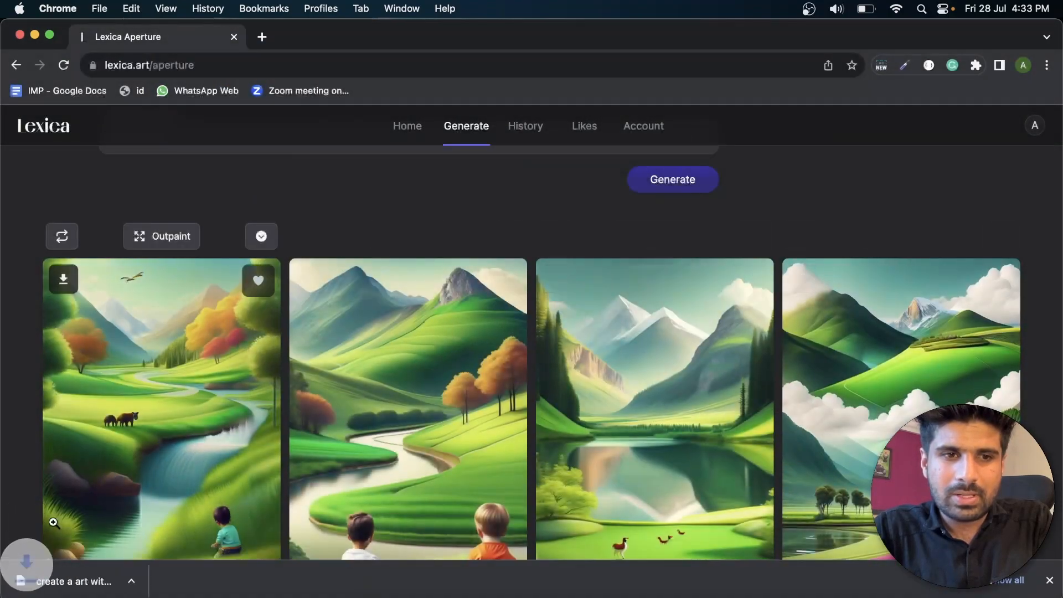
click(98, 588)
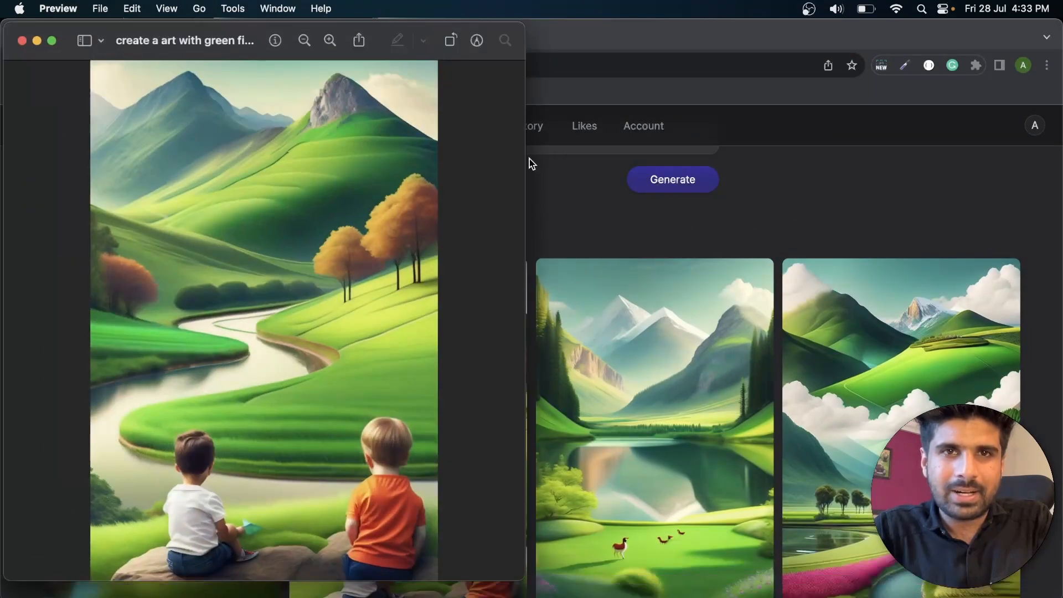
click(22, 41)
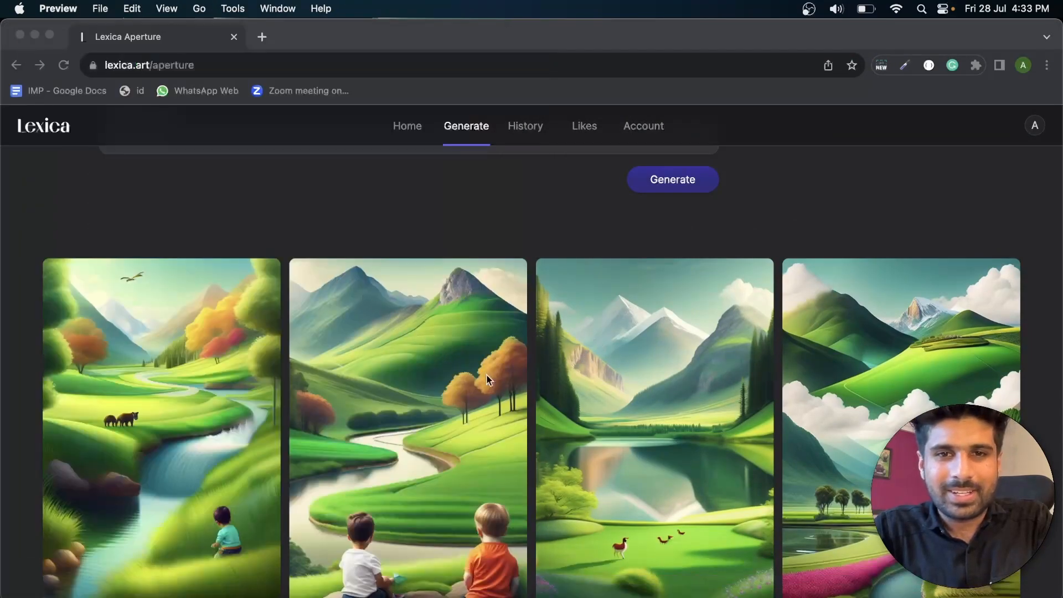
Outpaint the generated image of the two boys sitting by the river
scroll(496, 381, down, 3)
scroll(750, 199, up, 5)
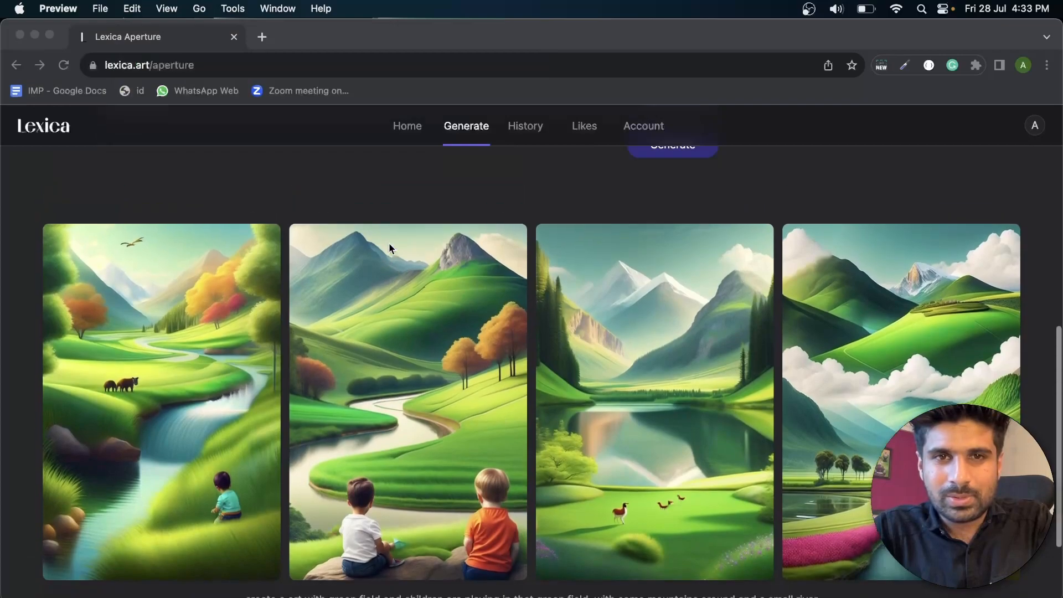
click(503, 261)
mouse_move(451, 394)
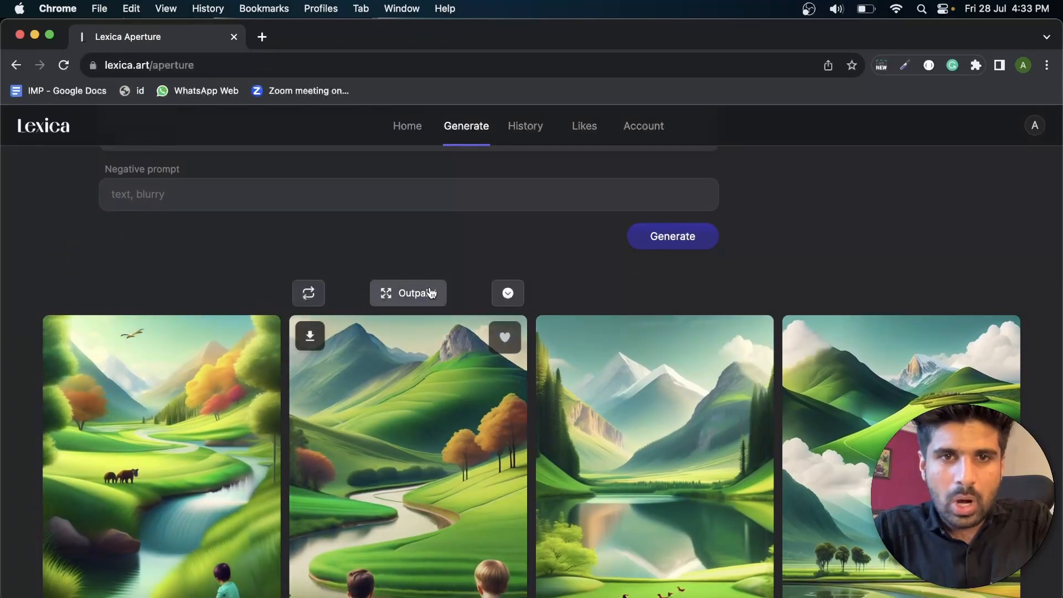
click(422, 295)
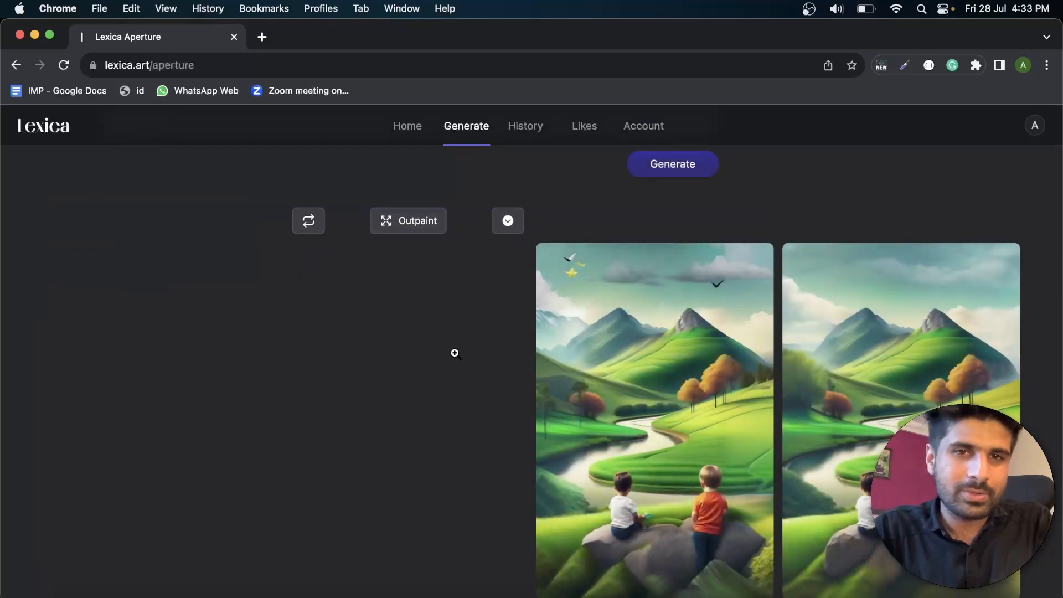
Examine the four outpainted variations of the two boys sitting by the river
scroll(455, 353, down, 3)
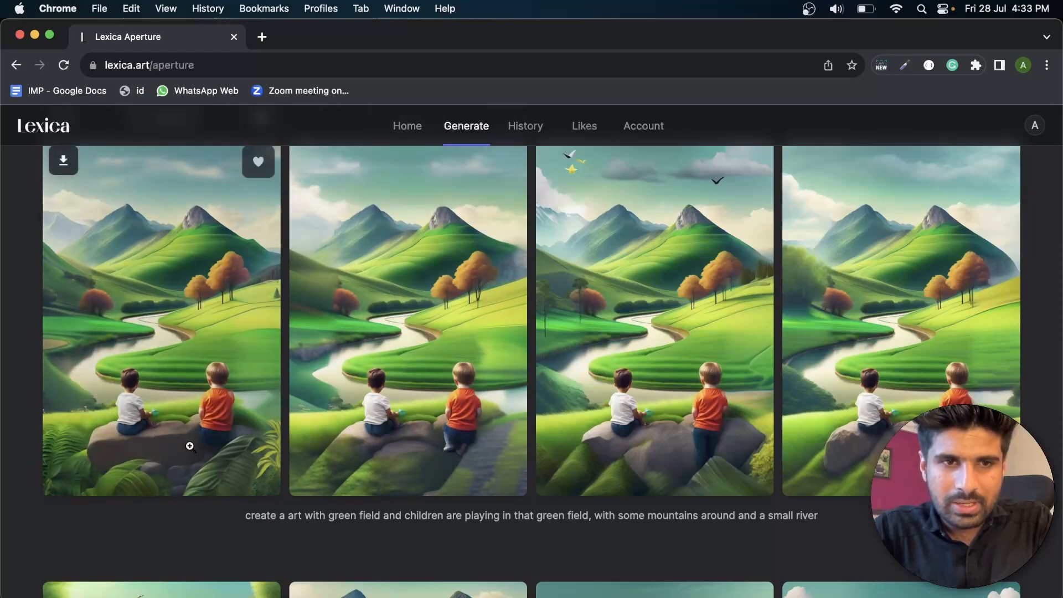
scroll(466, 441, down, 2)
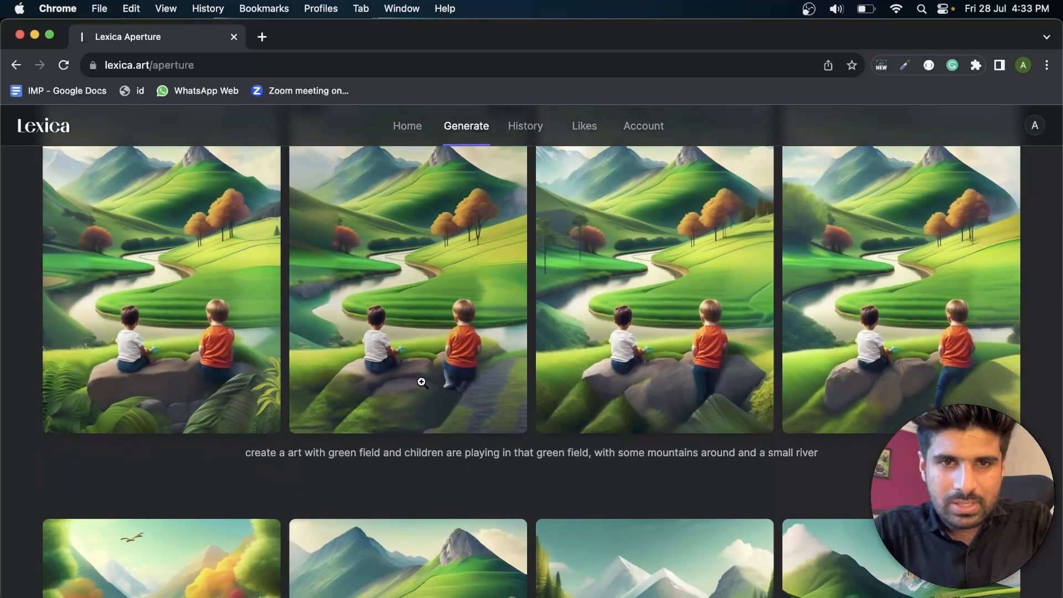
scroll(446, 373, up, 3)
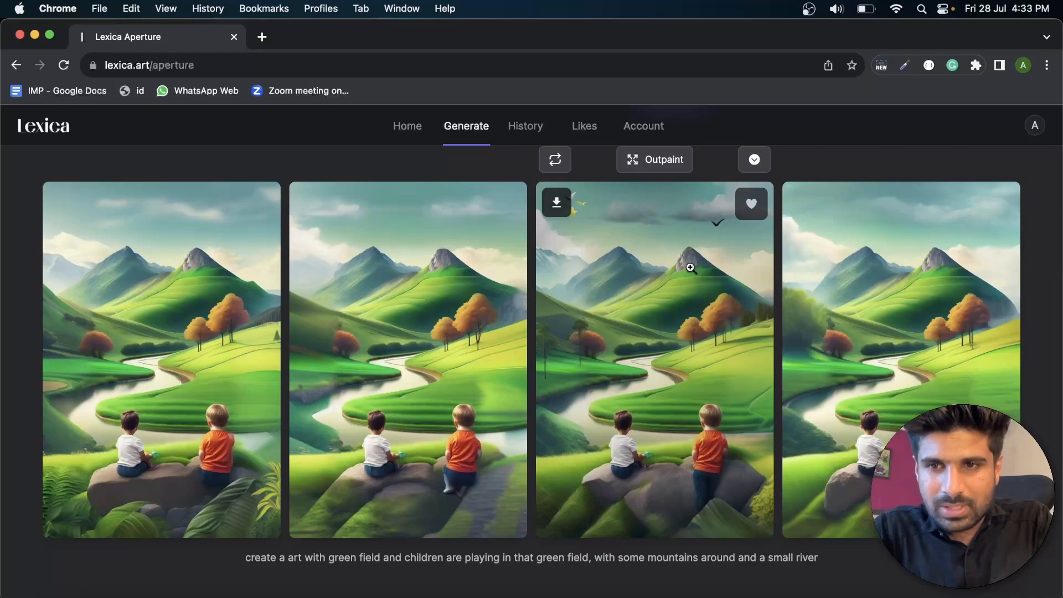
scroll(901, 332, down, 1)
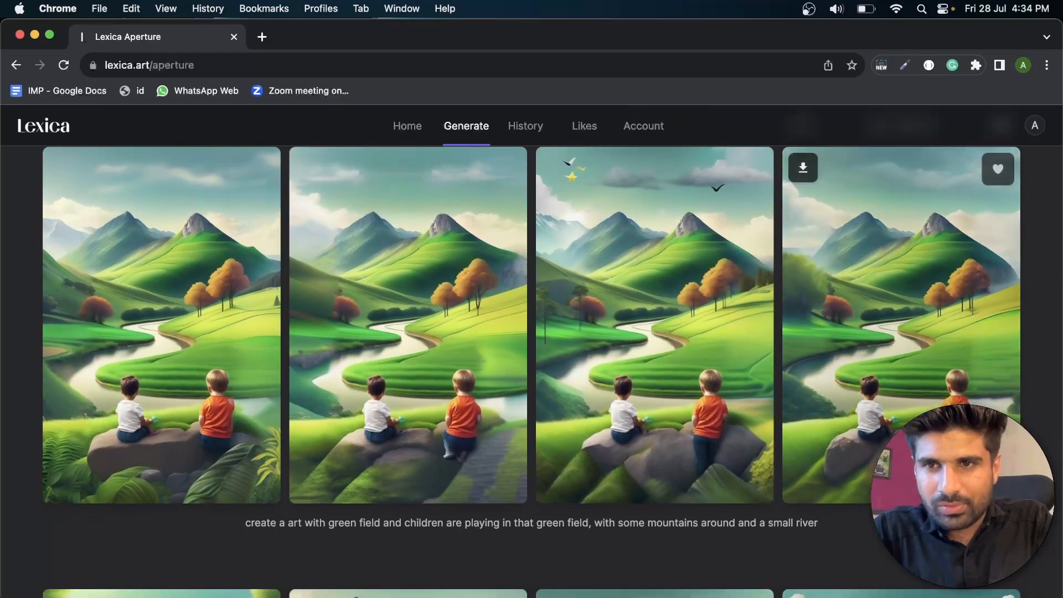
scroll(930, 327, up, 3)
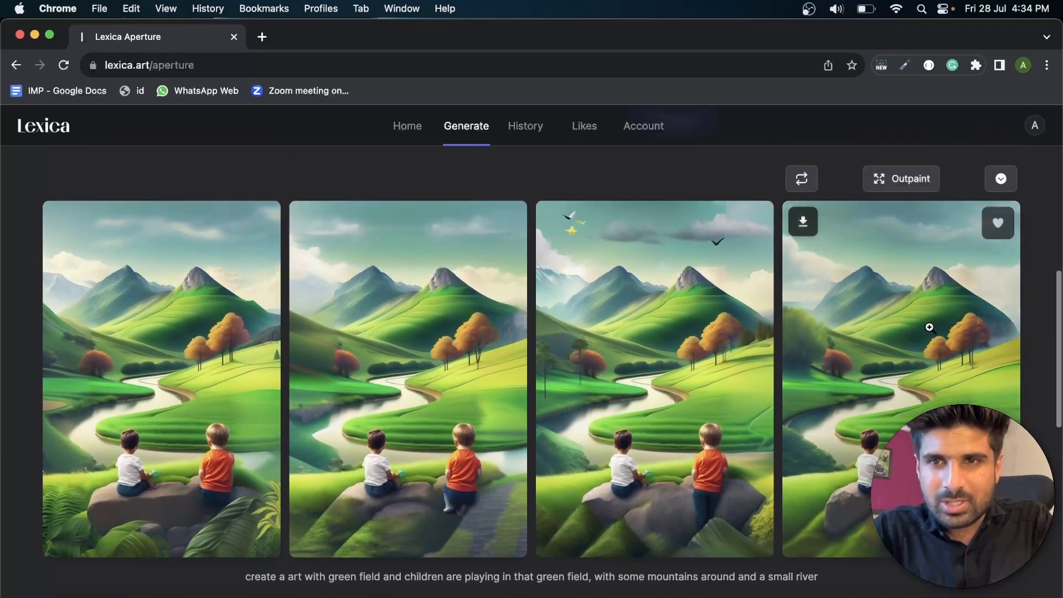
Collapse the expanded prompt ideas and remove the word "are" before "playing" in the image description
scroll(534, 232, up, 5)
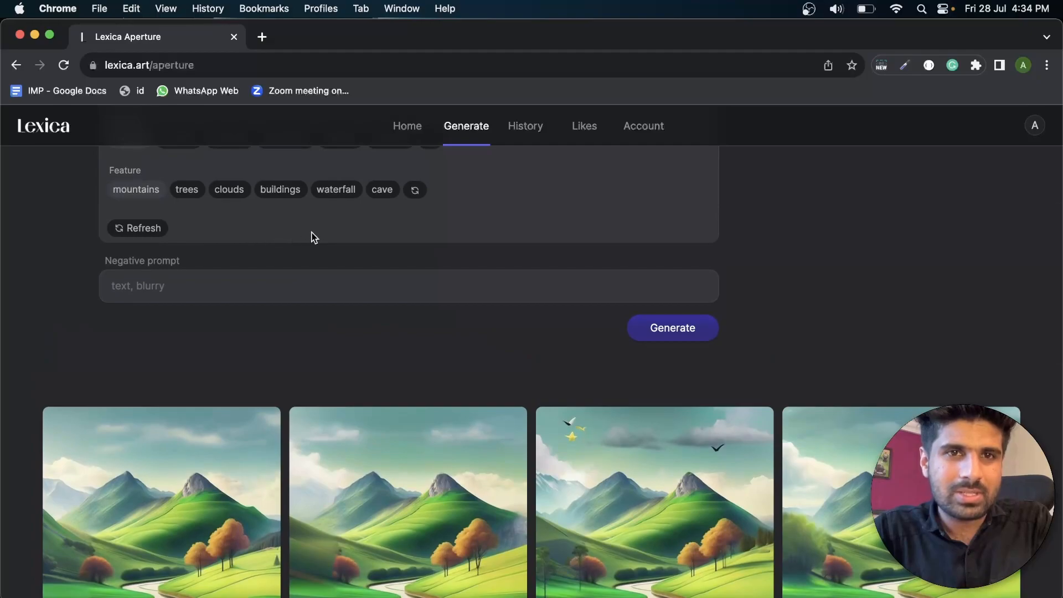
scroll(243, 220, up, 4)
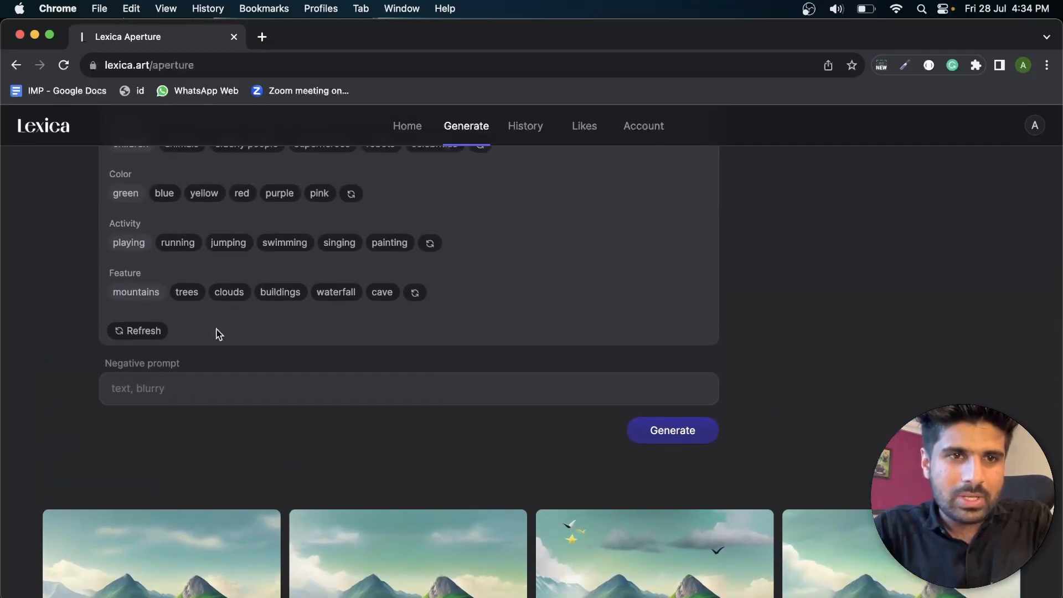
scroll(410, 216, up, 5)
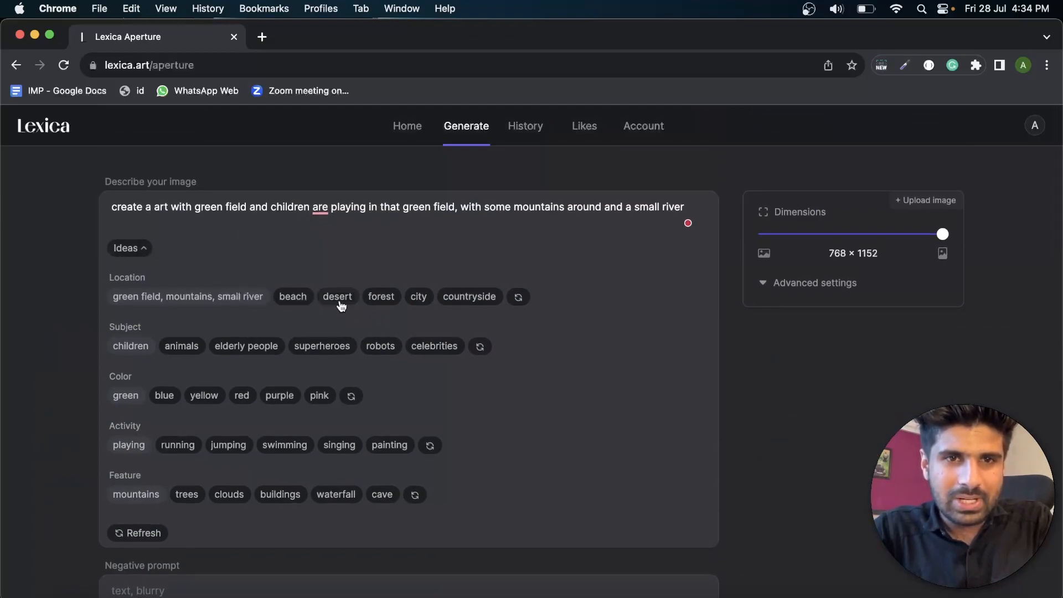
click(145, 251)
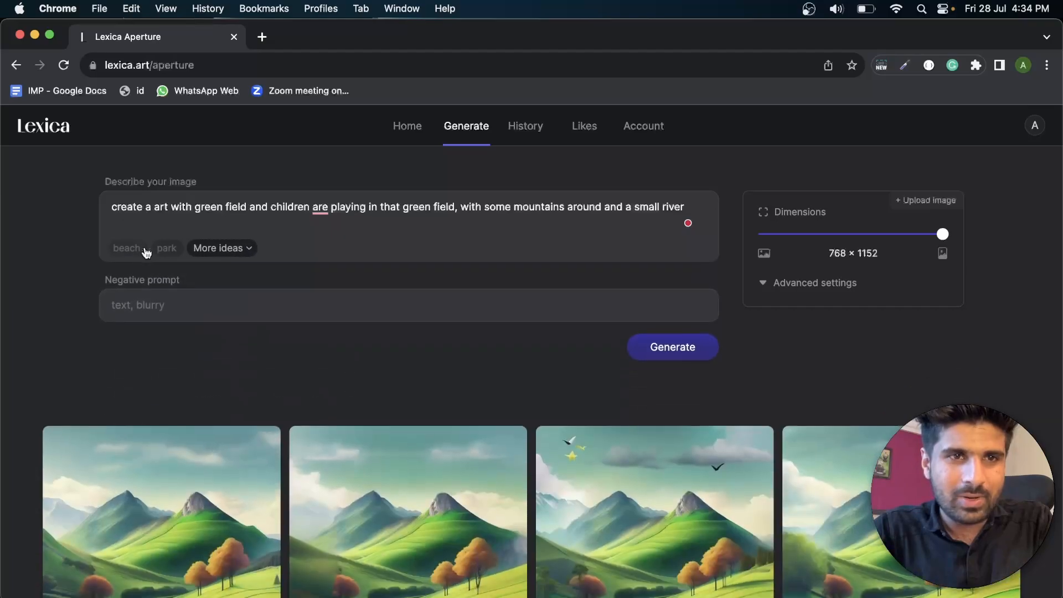
mouse_move(319, 210)
click(322, 245)
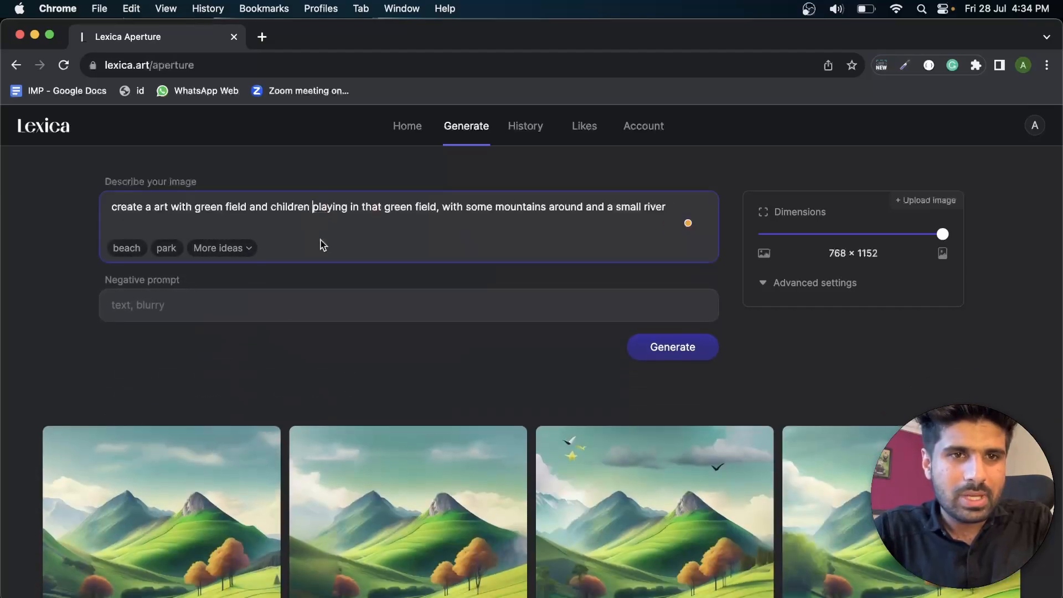
Enter "dark color, with less contrast" as the negative prompt and generate the images
click(182, 294)
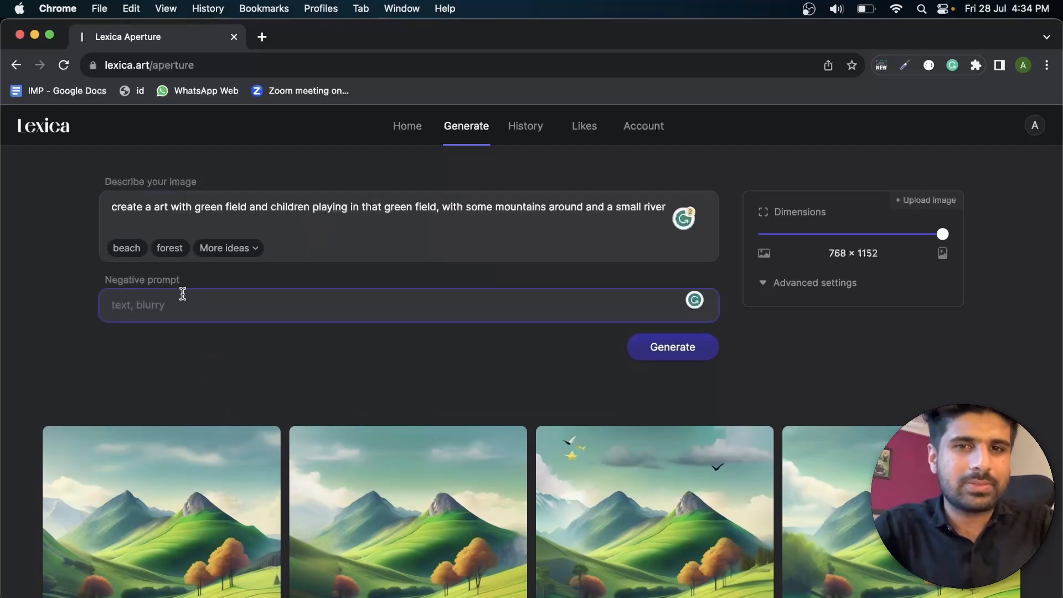
text(rk color)
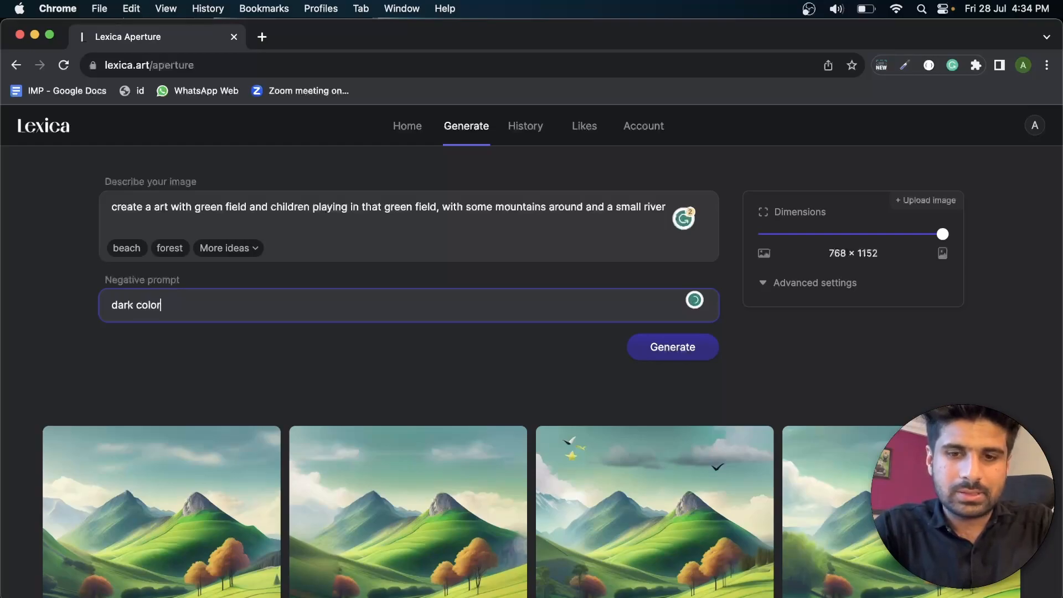
text(, with l)
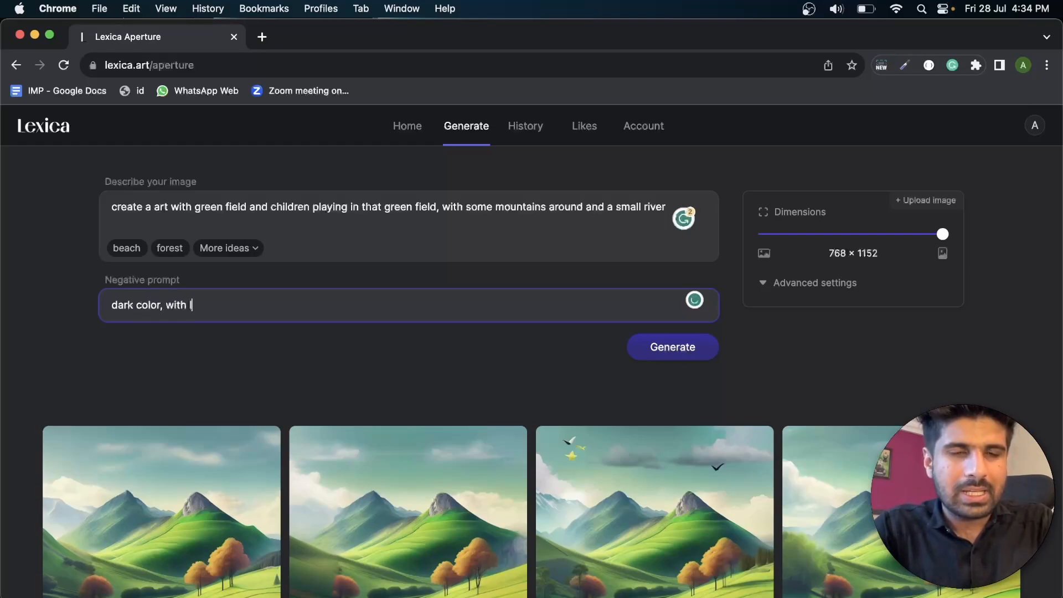
text(ess con)
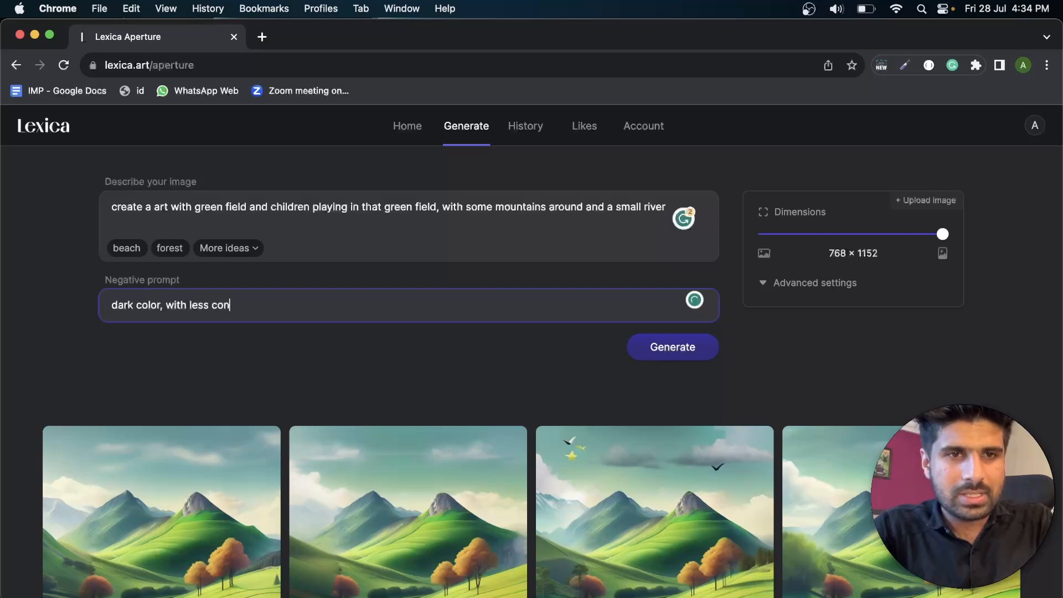
text(trast)
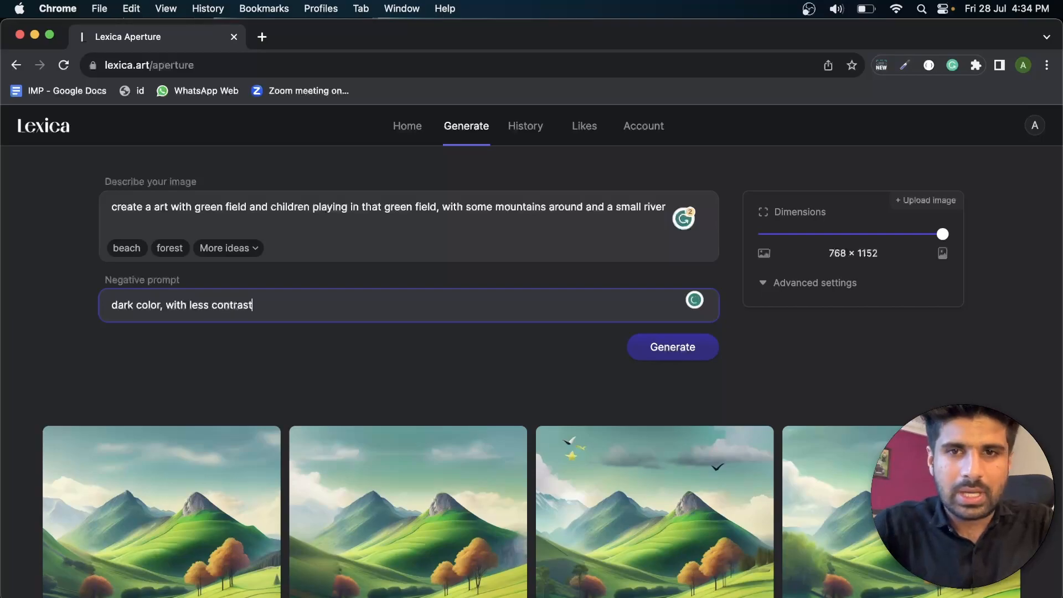
click(671, 344)
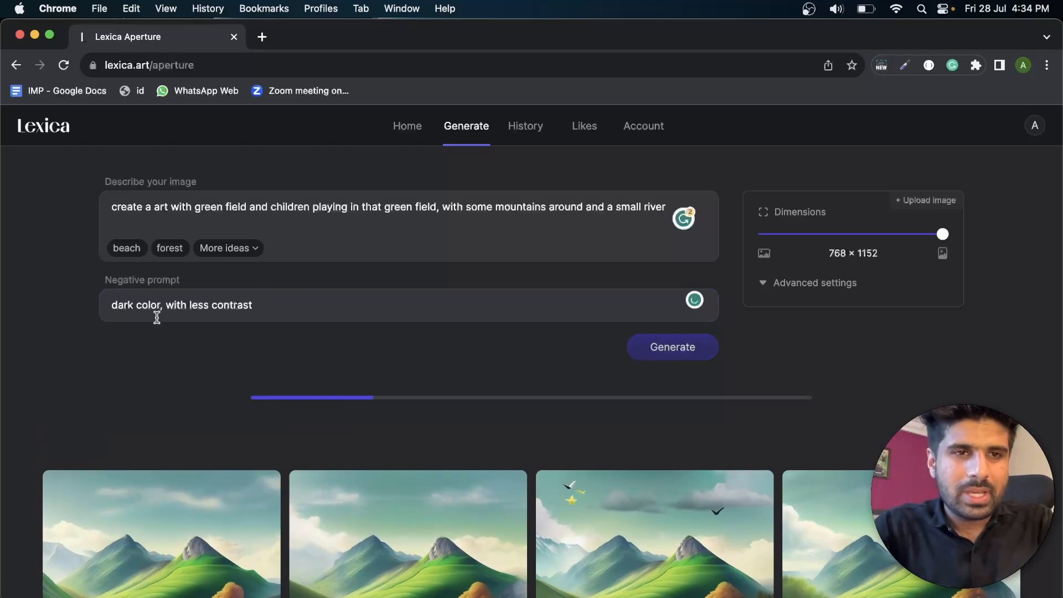
Look over the earlier rows of generated images while the new generation runs
scroll(391, 436, down, 5)
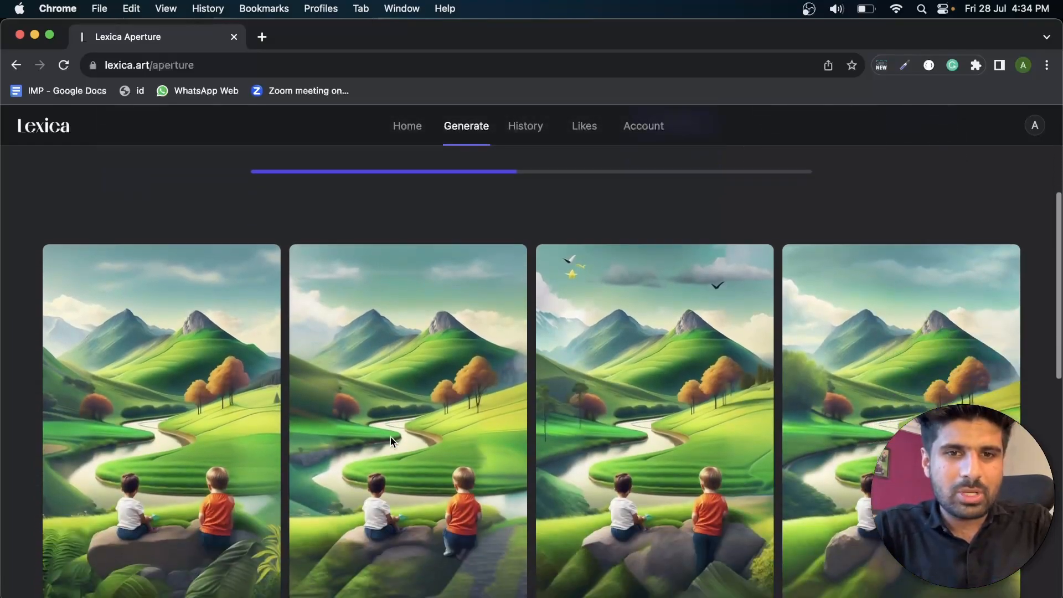
scroll(390, 437, down, 5)
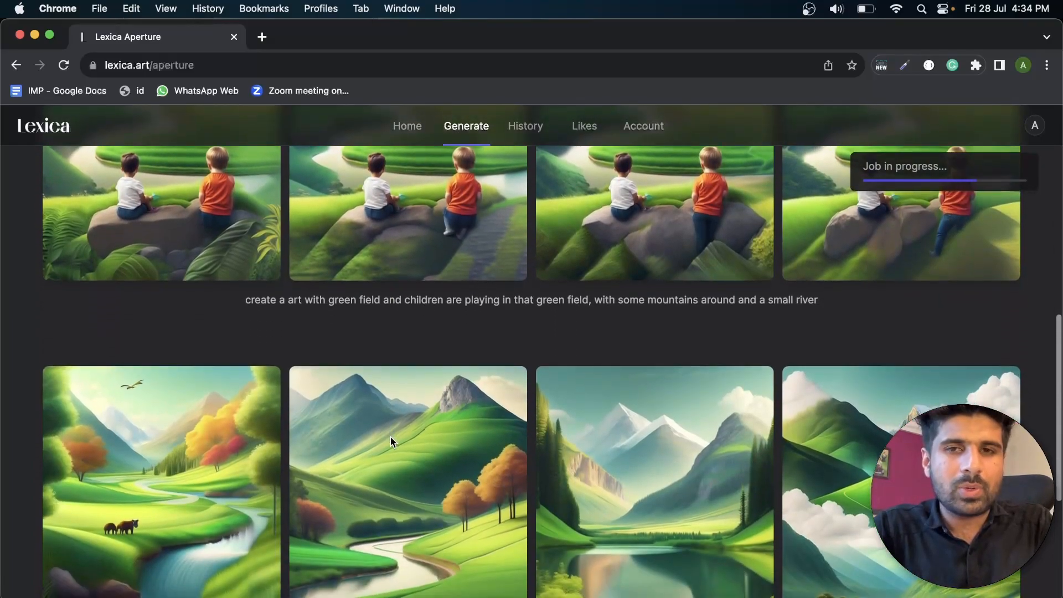
scroll(391, 437, up, 5)
scroll(391, 438, up, 2)
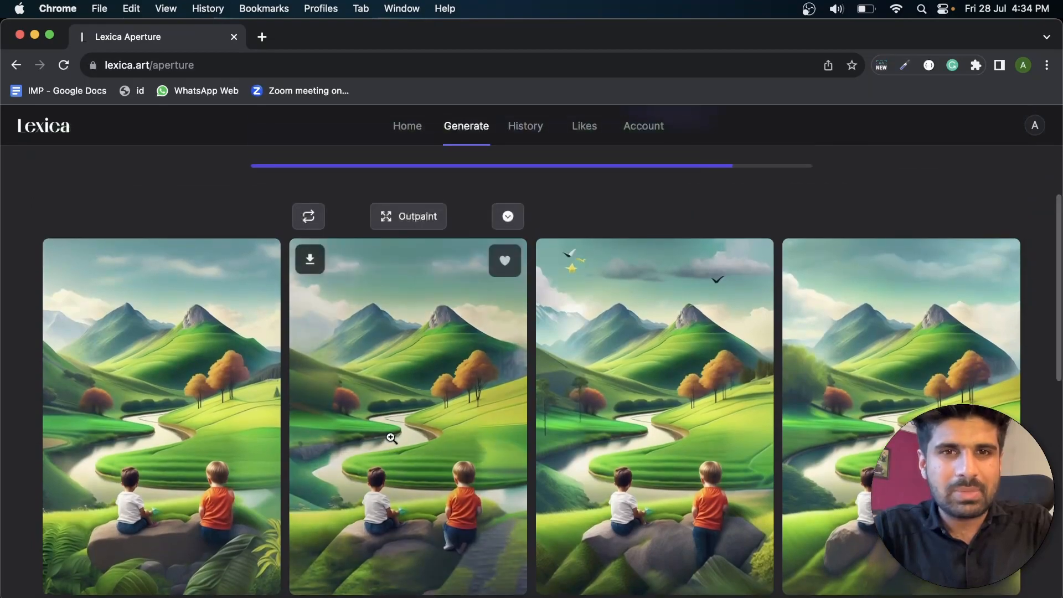
scroll(391, 437, up, 1)
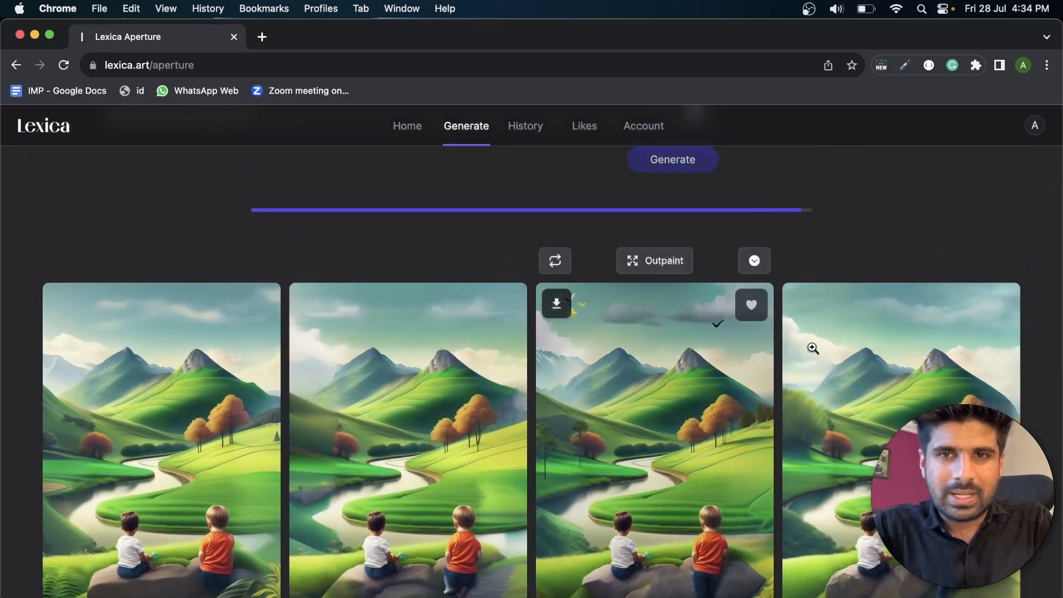
scroll(934, 231, up, 3)
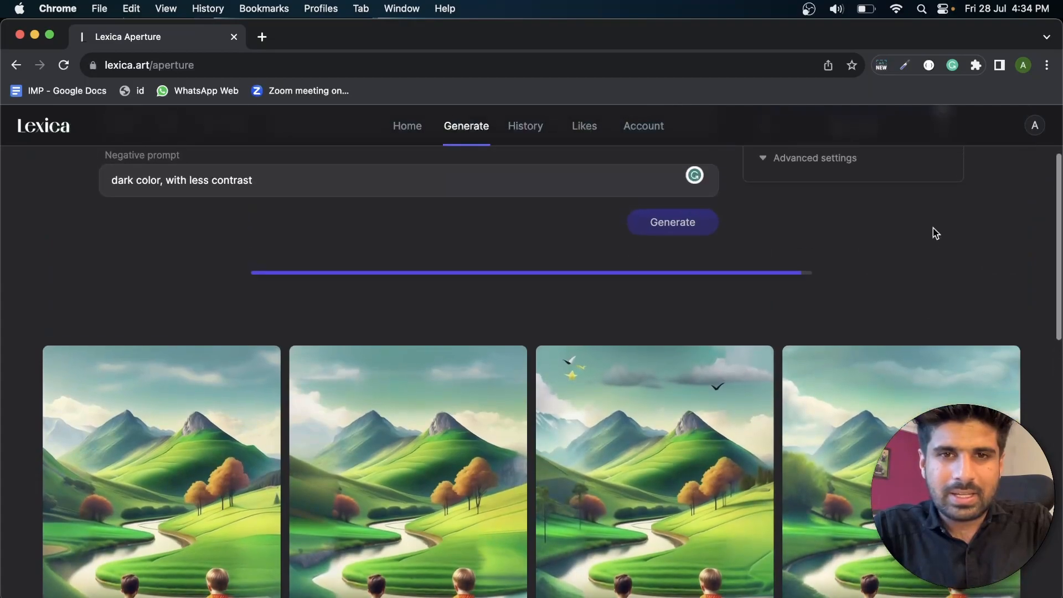
Examine the newly generated landscape images and compare them with the earlier images of the two boys
scroll(934, 232, down, 1)
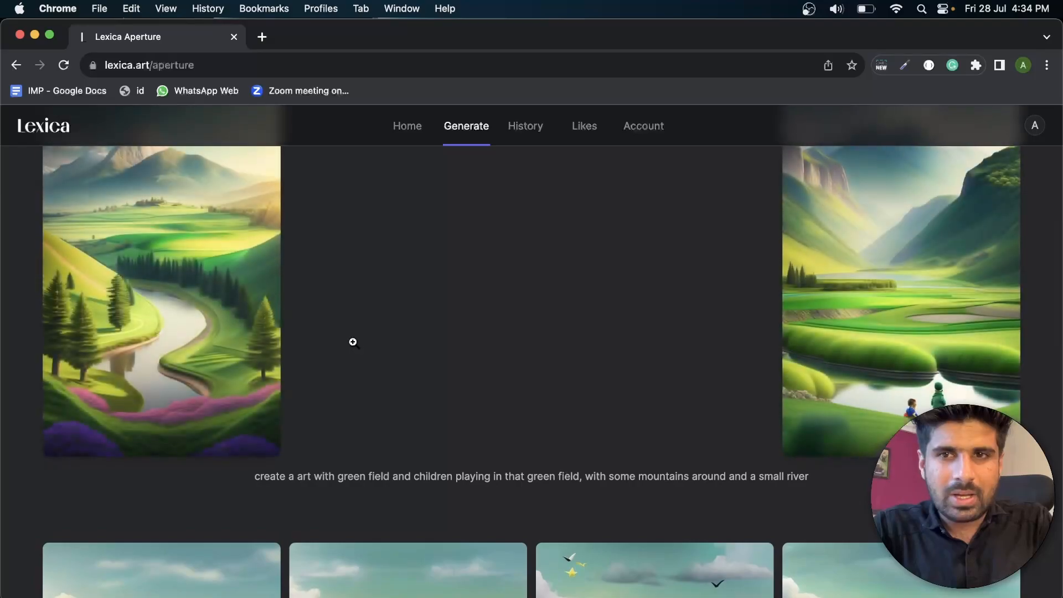
scroll(147, 344, up, 2)
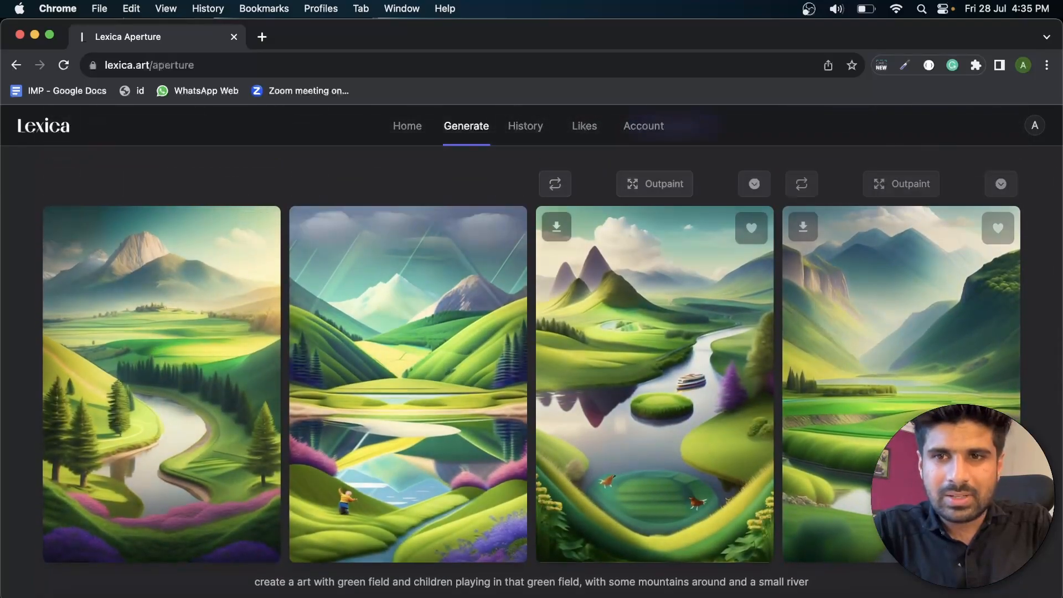
scroll(901, 332, down, 2)
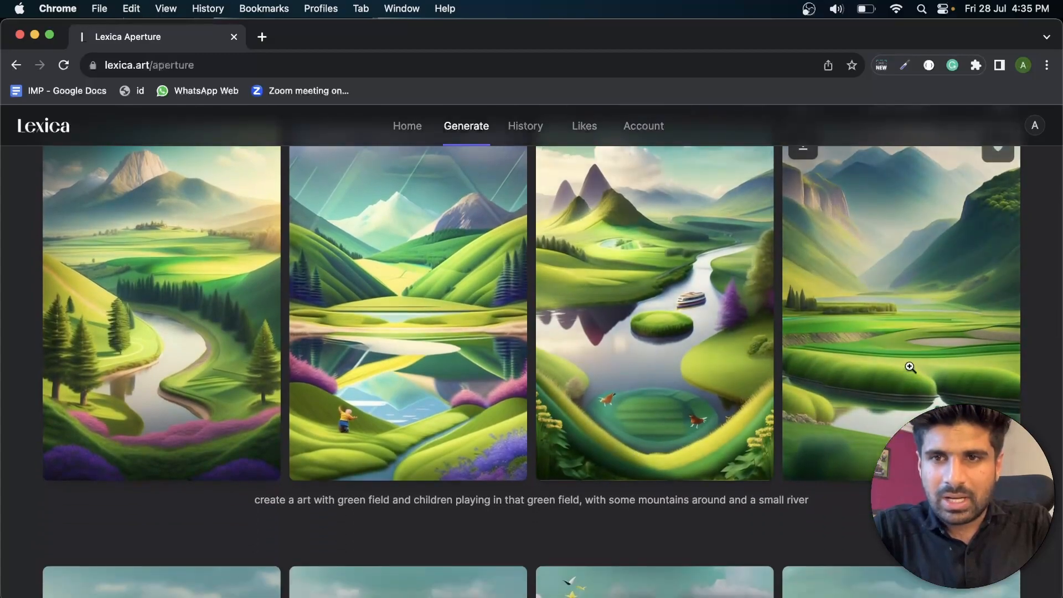
scroll(891, 232, up, 2)
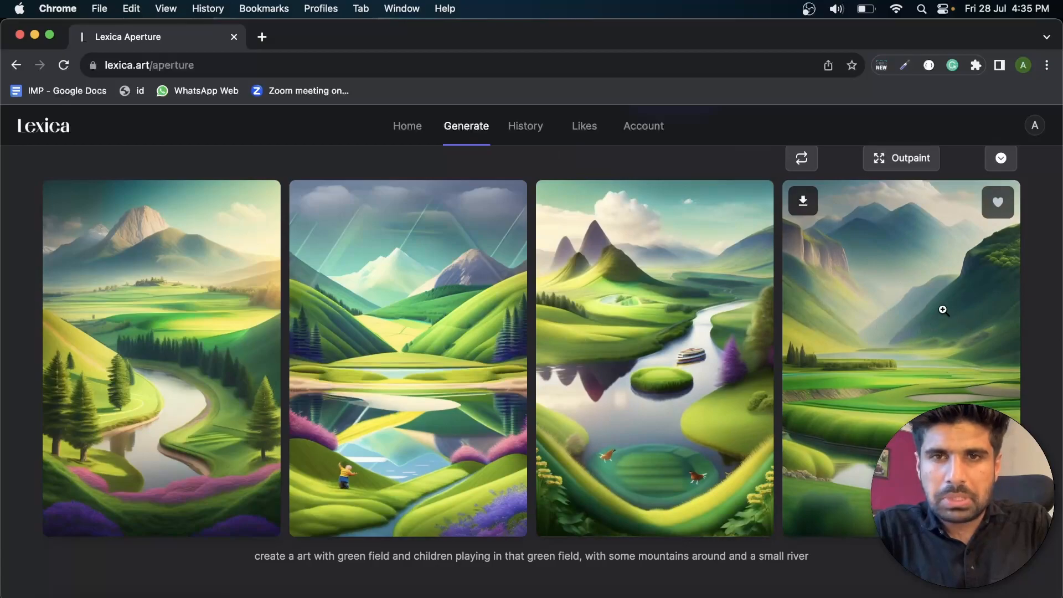
scroll(942, 308, down, 1)
scroll(943, 310, down, 7)
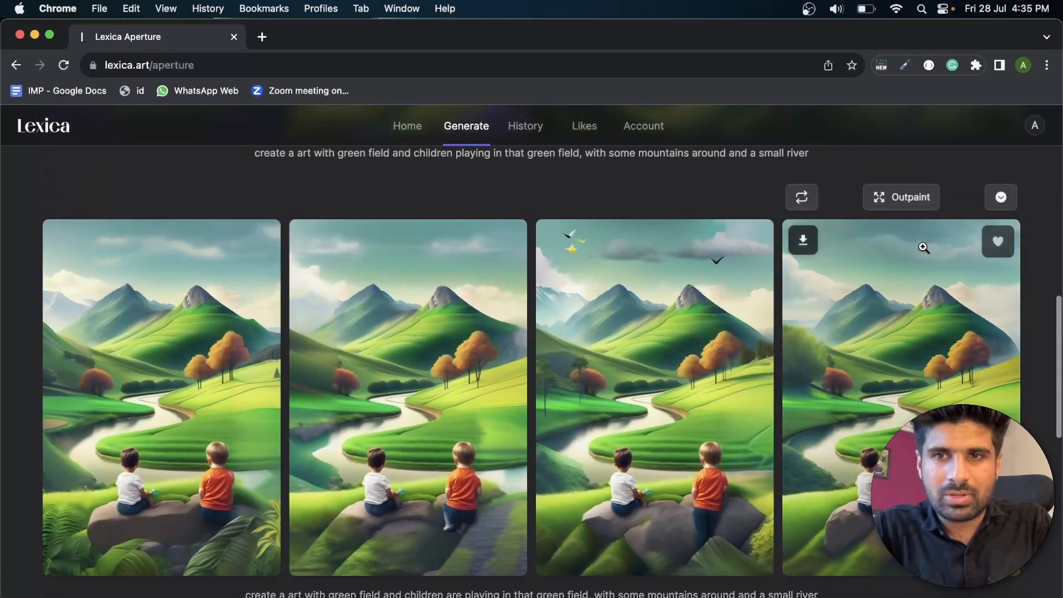
scroll(522, 274, up, 15)
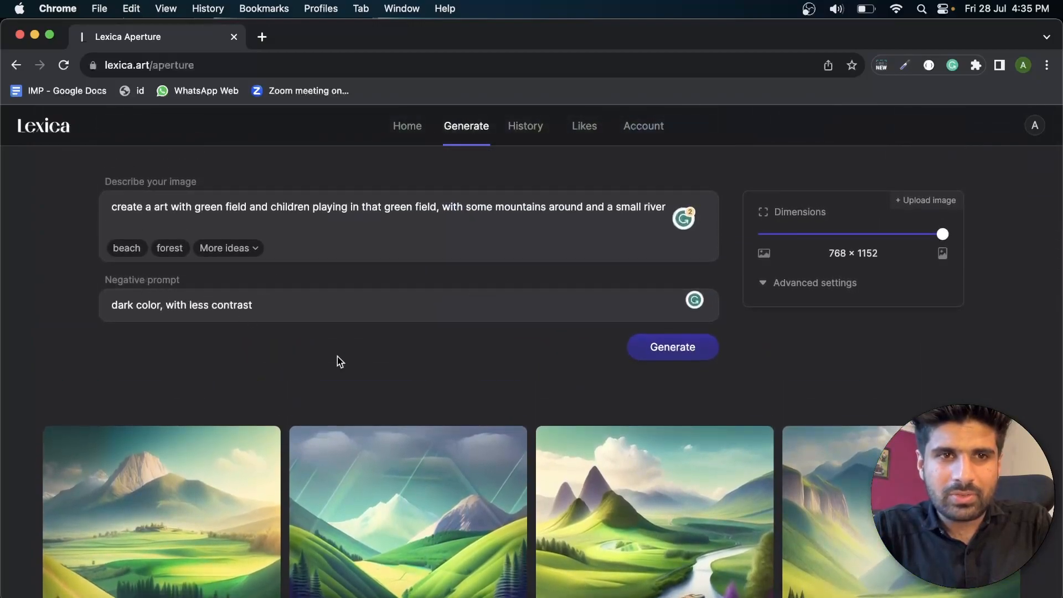
scroll(339, 360, down, 9)
scroll(337, 360, down, 3)
scroll(337, 356, up, 6)
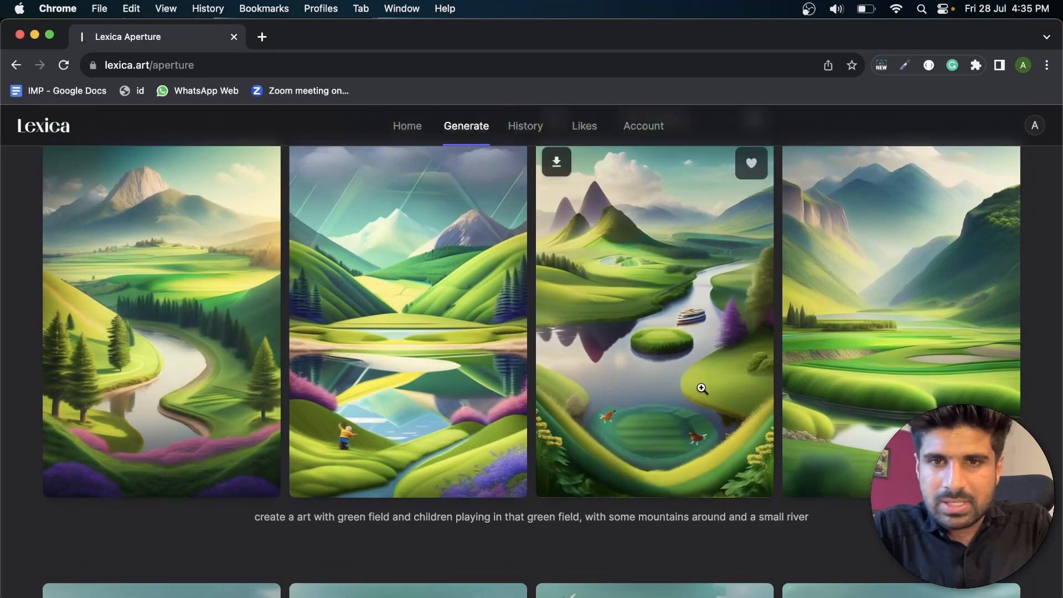
Add a new line "add some birds, and some playing toys" to the image description and generate the images
scroll(701, 388, up, 6)
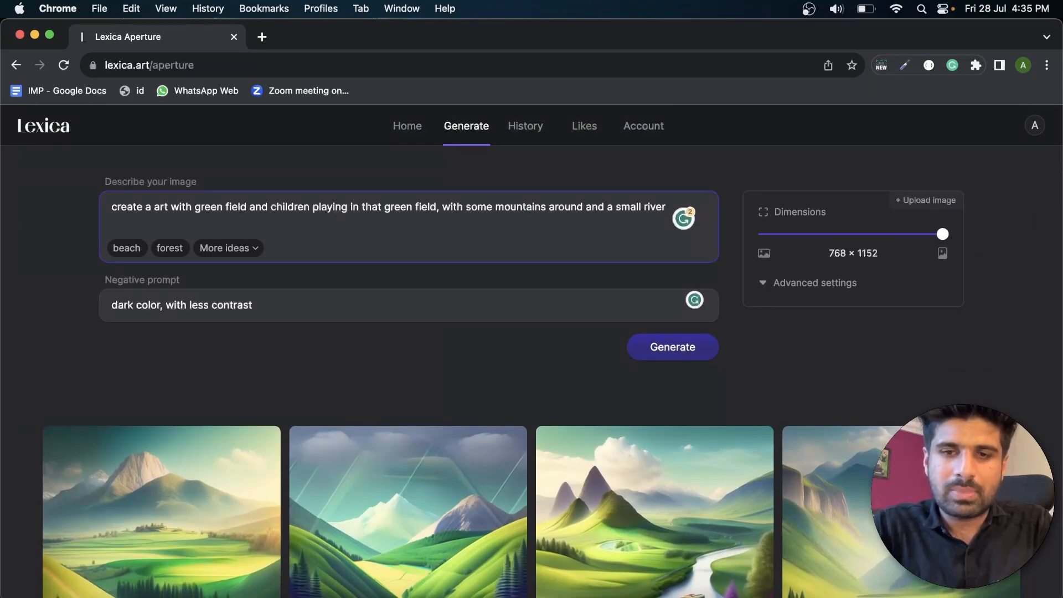
key(Return)
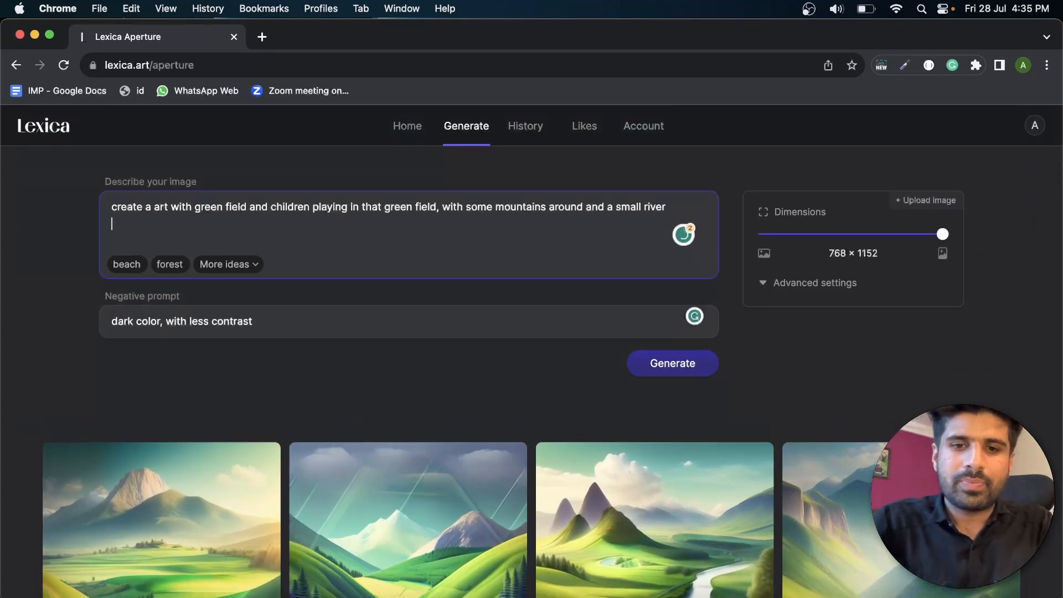
text(add osme)
key(BackSpace)
key(BackSpace)
key(BackSpace)
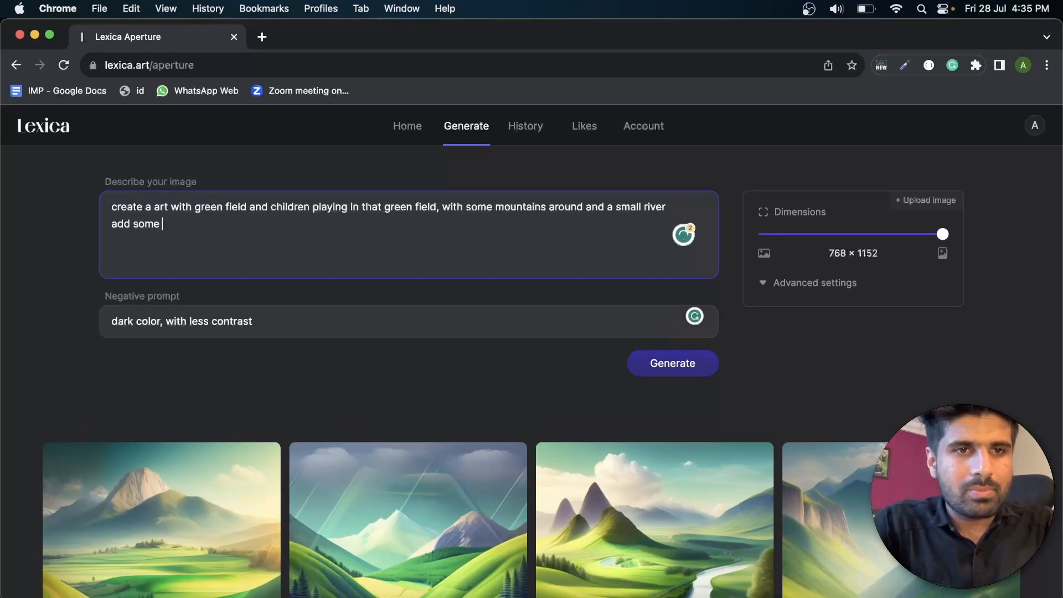
text(some birds, and some playing toys)
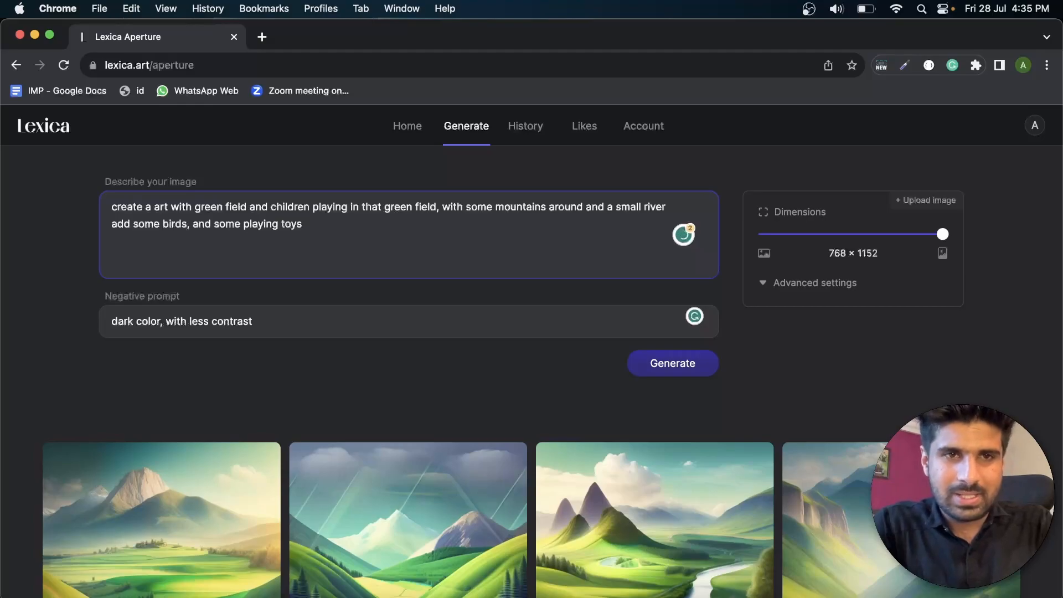
click(696, 366)
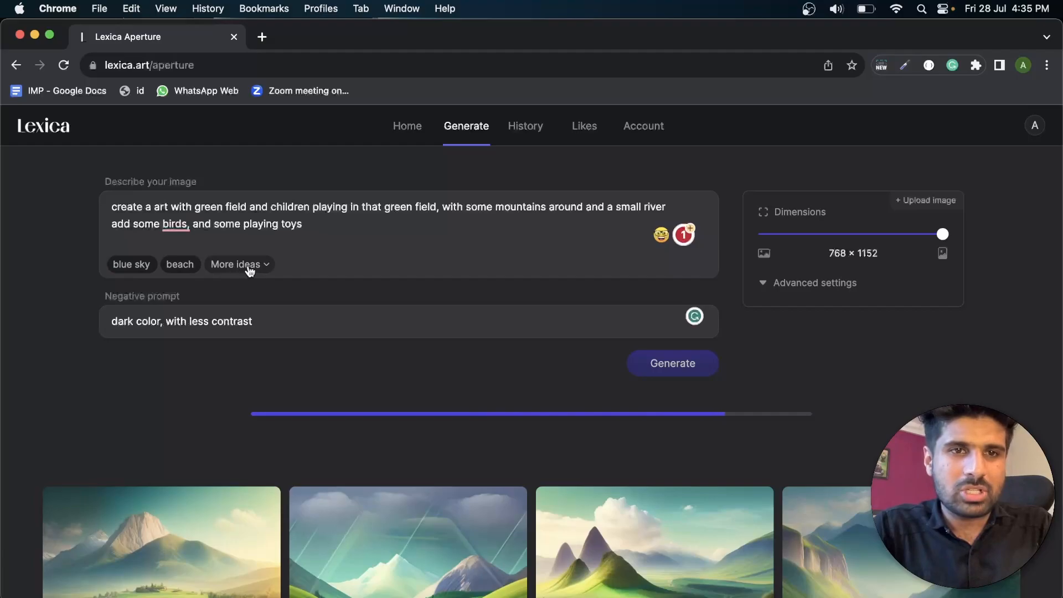
scroll(382, 449, down, 5)
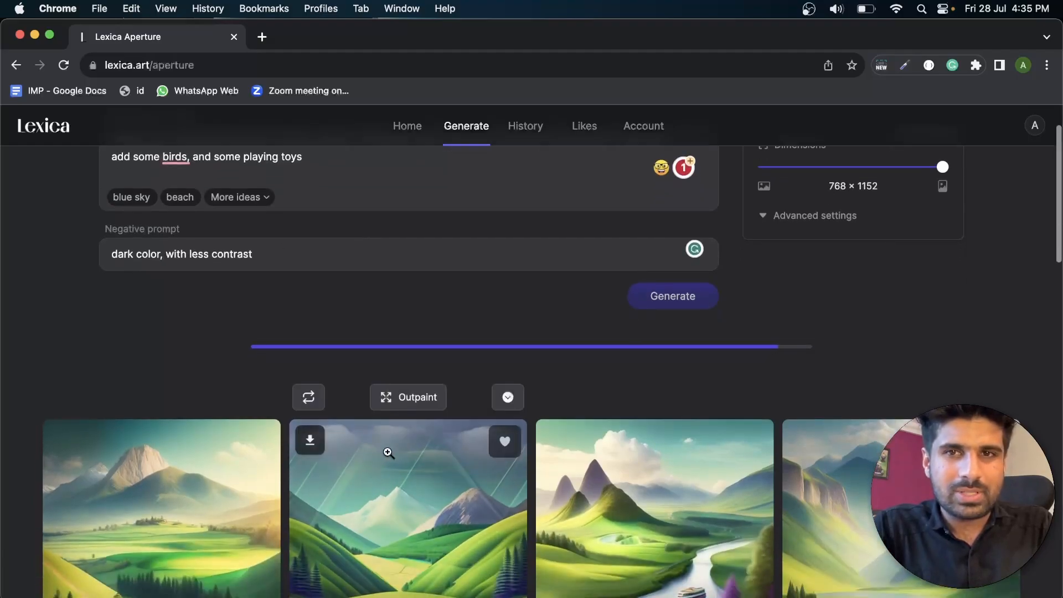
scroll(387, 452, up, 5)
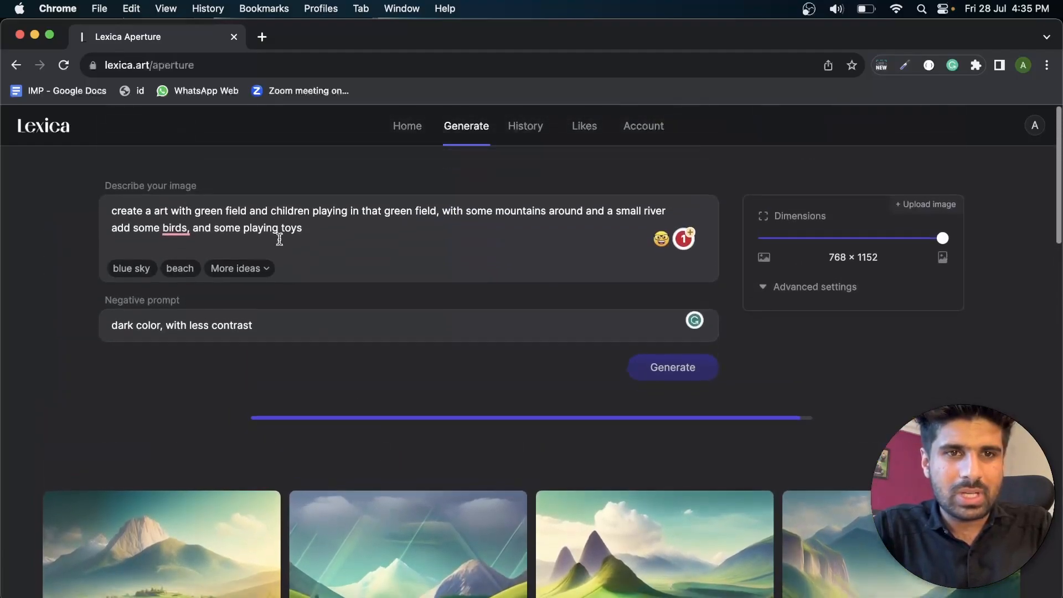
Examine the newly generated landscape images for the requested birds and playing toys
scroll(407, 446, down, 2)
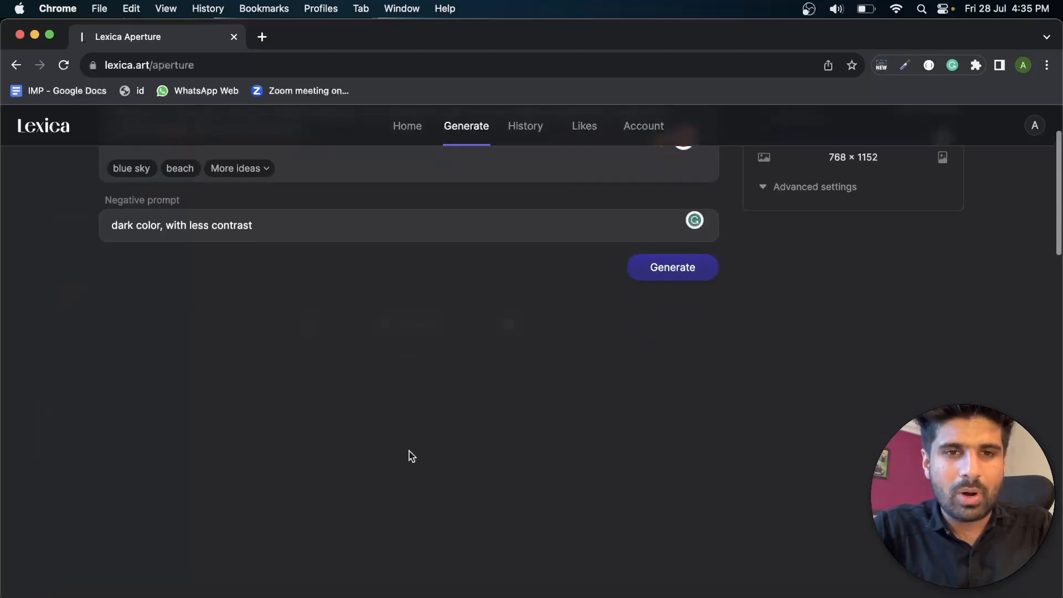
scroll(410, 452, down, 3)
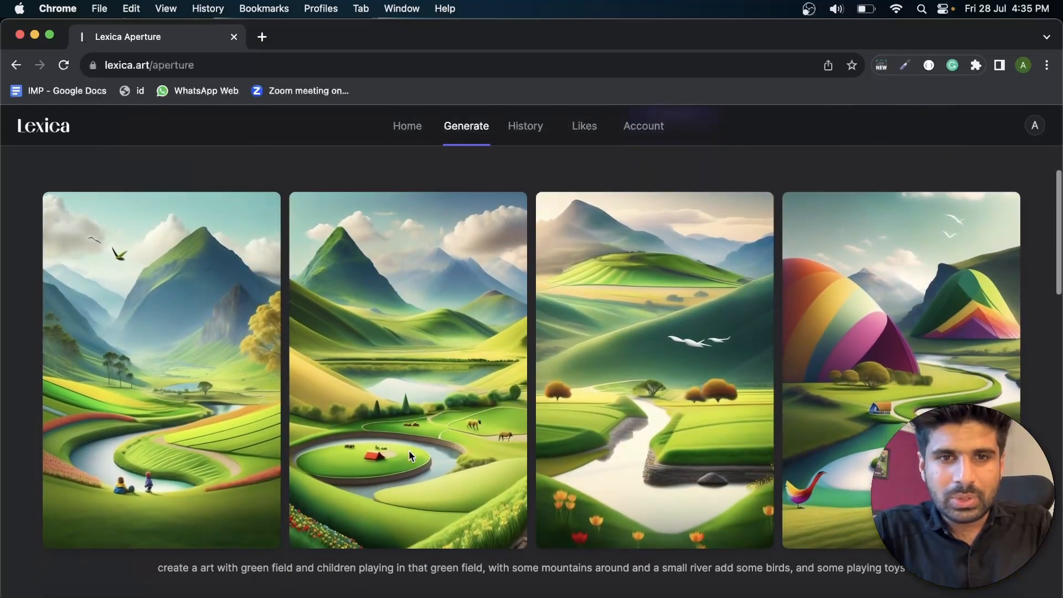
scroll(750, 487, down, 2)
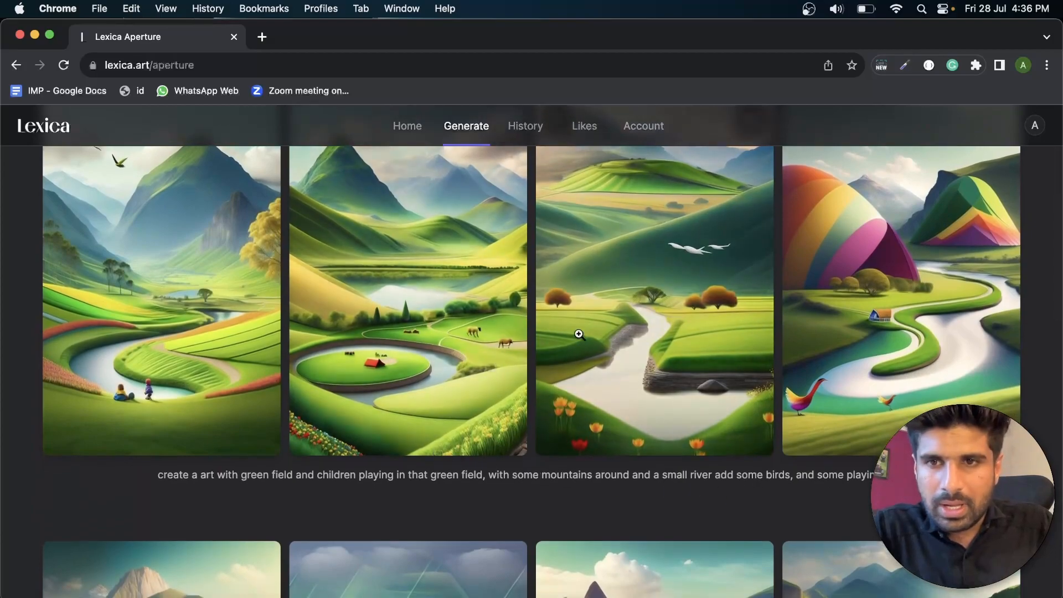
scroll(702, 250, up, 1)
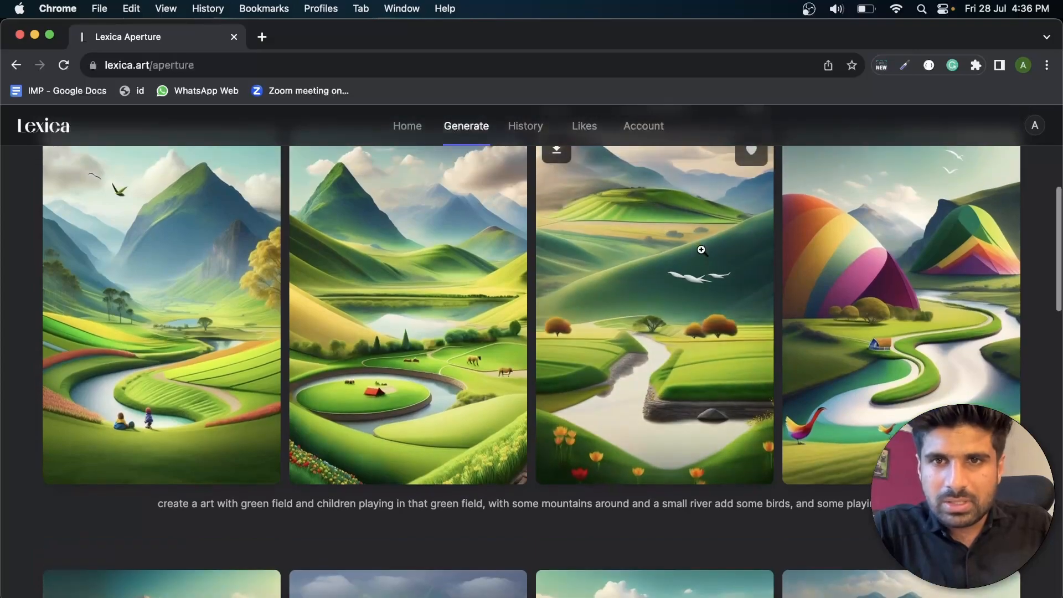
scroll(258, 248, up, 1)
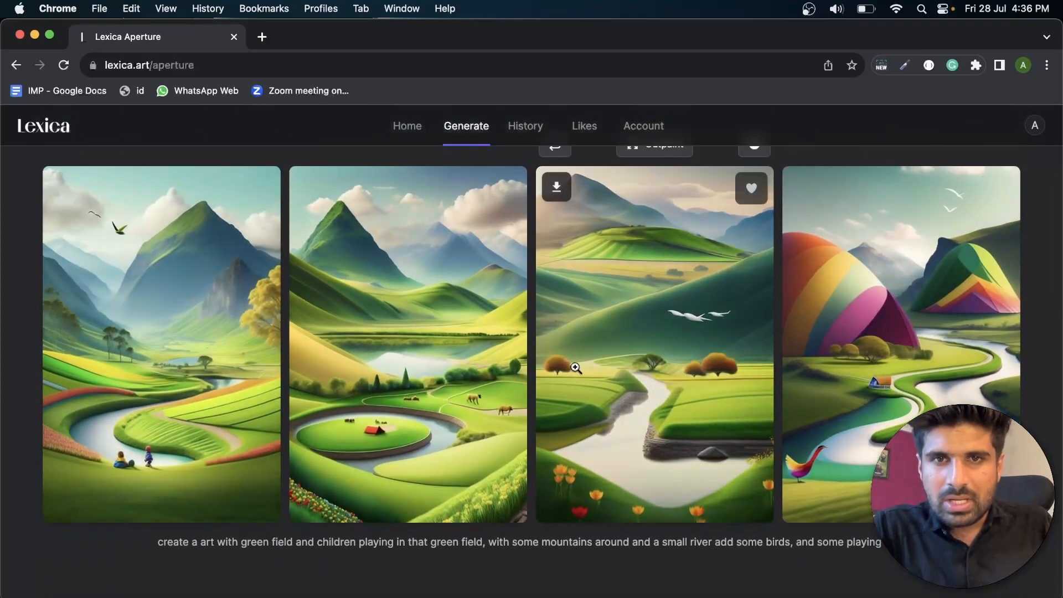
Replace "and some playing toys" with "add toys" in the second line of the image description
scroll(573, 370, up, 5)
click(288, 223)
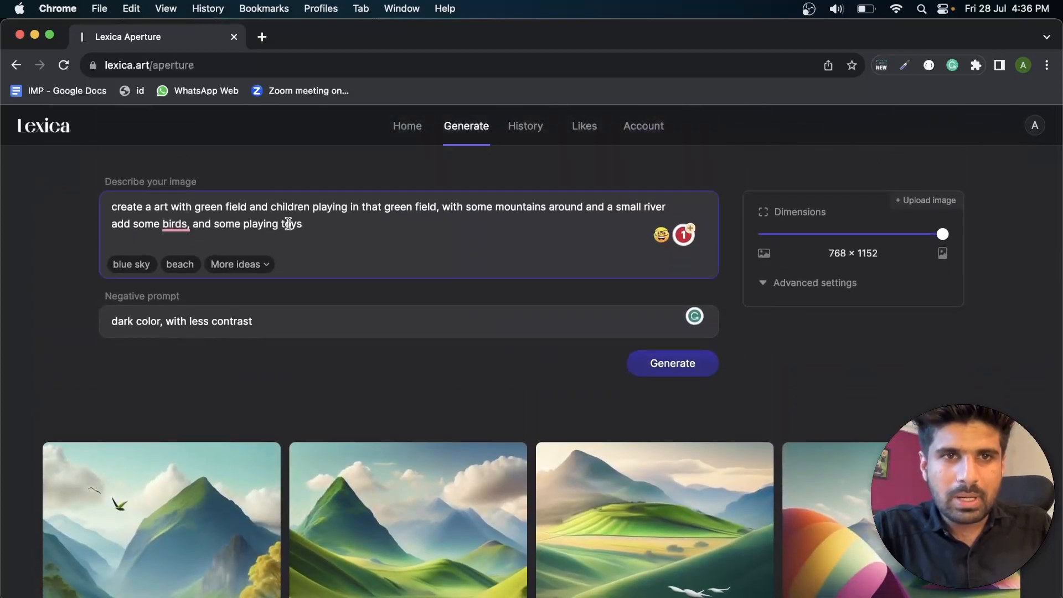
double_click(274, 224)
key(BackSpace)
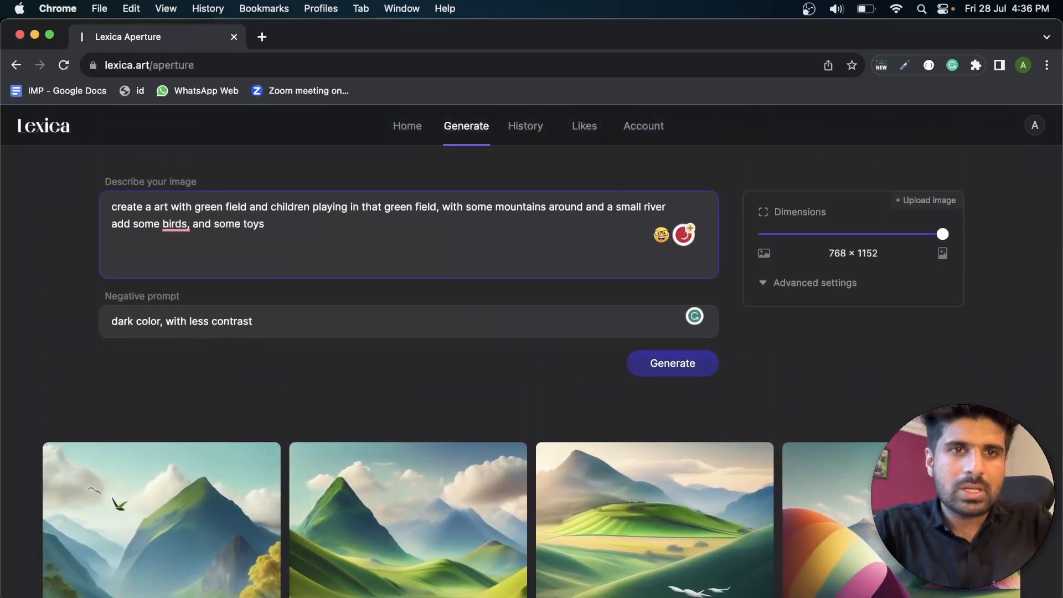
key(BackSpace)
key(BackSpace)
key(BackSpace)
key(BackSpace)
key(BackSpace)
key(BackSpace)
key(BackSpace)
key(BackSpace)
key(BackSpace)
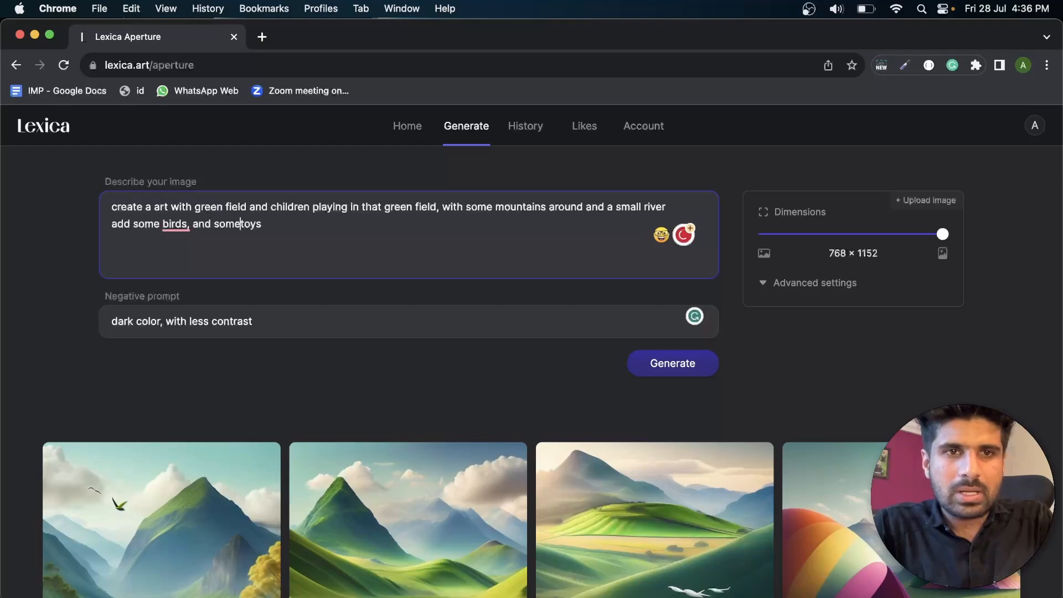
text(add)
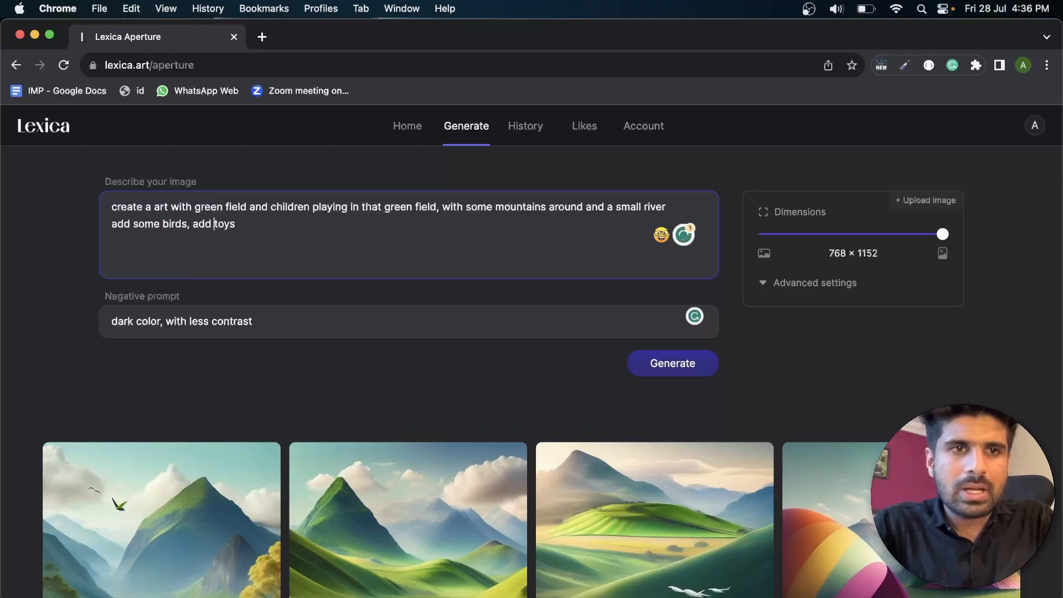
key(BackSpace)
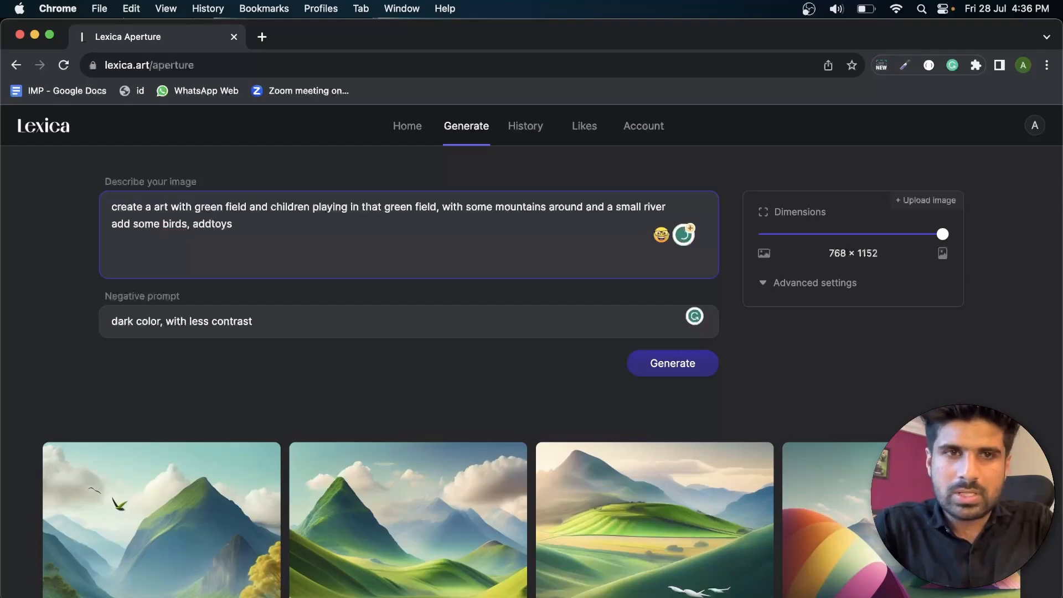
text(m)
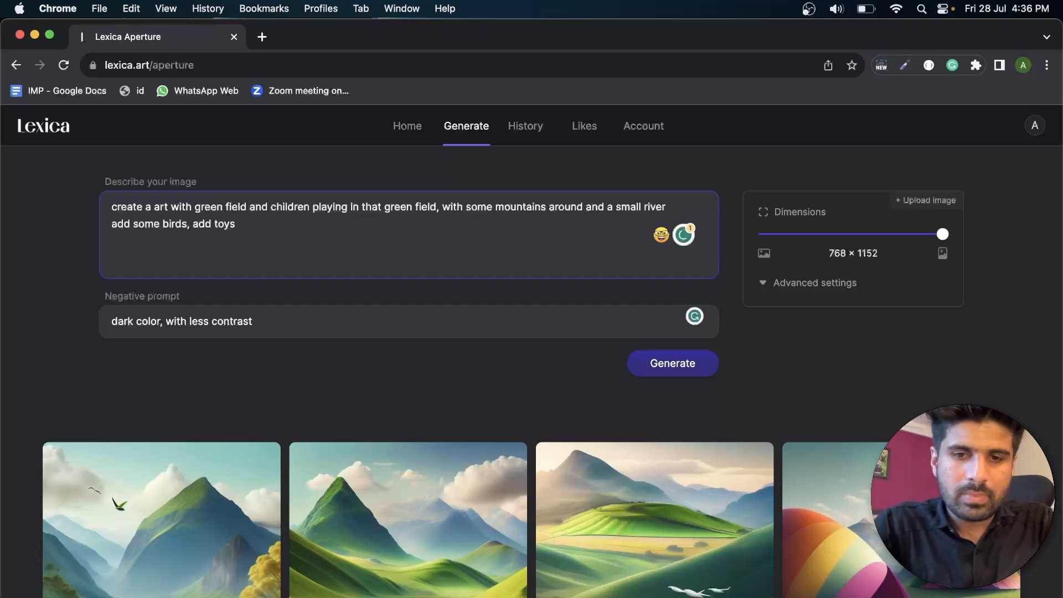
Extend the description with ", and 6 - 7 children with blue shirt, black and a watch in their hand." and generate the images
text( and 6 - 7 children)
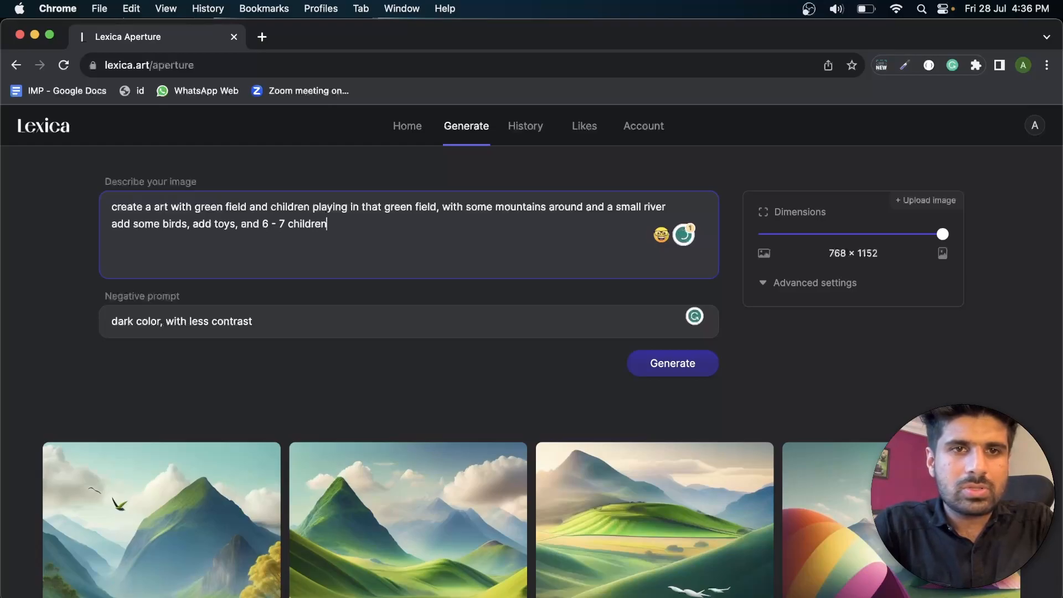
key(BackSpace)
key(BackSpace)
key(BackSpace)
key(BackSpace)
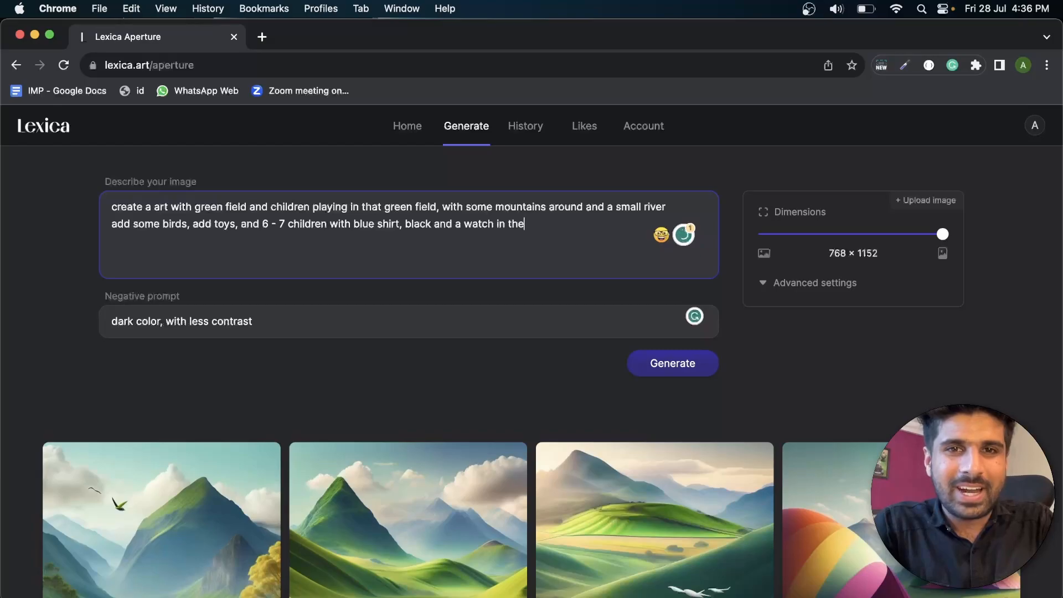
text(.)
click(673, 361)
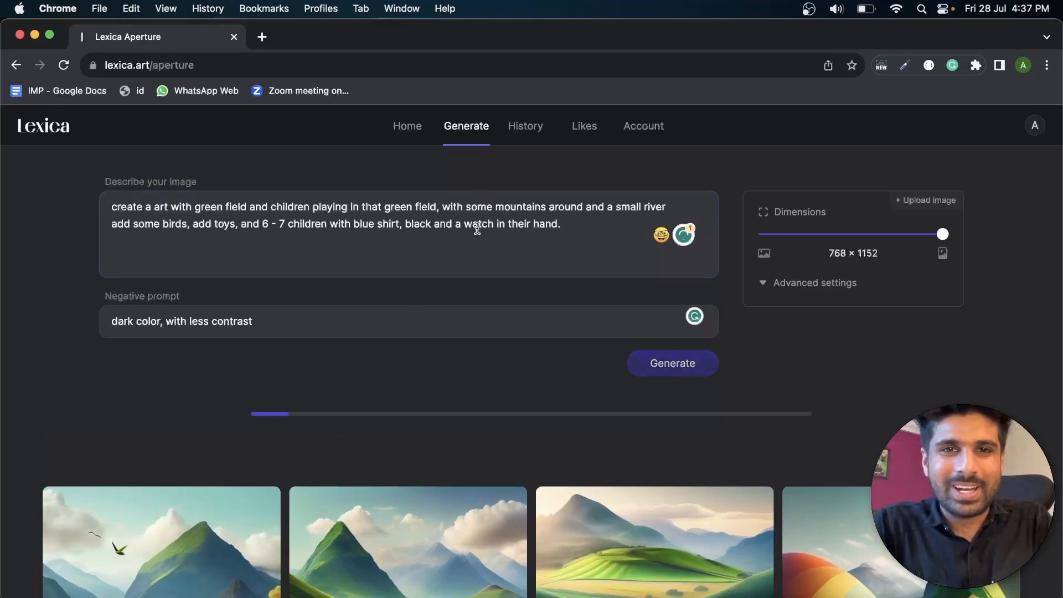
Insert the missing word "pant" after "black" in the image description
mouse_move(368, 227)
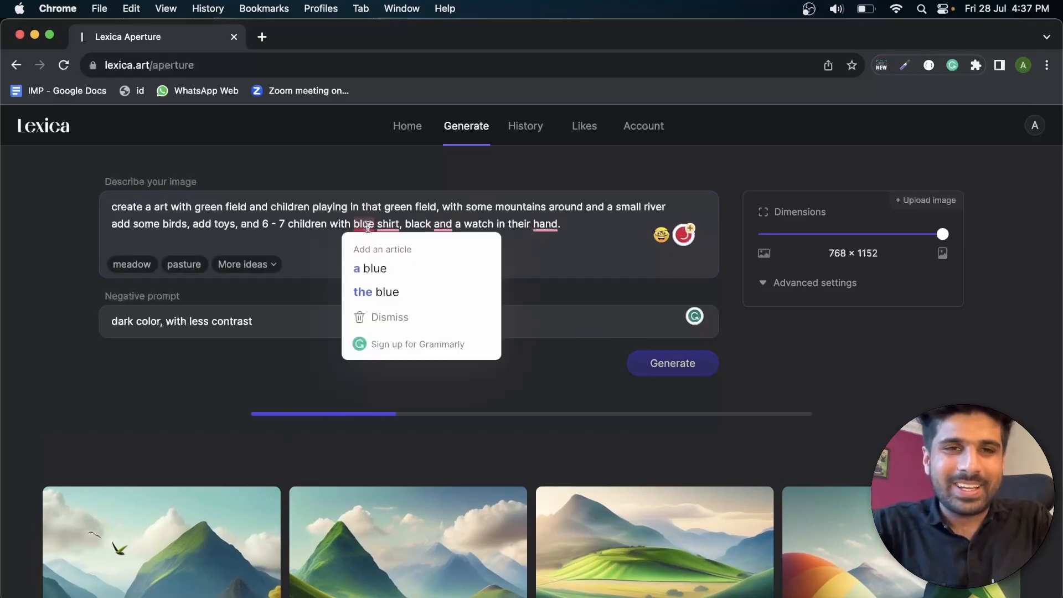
scroll(468, 201, down, 1)
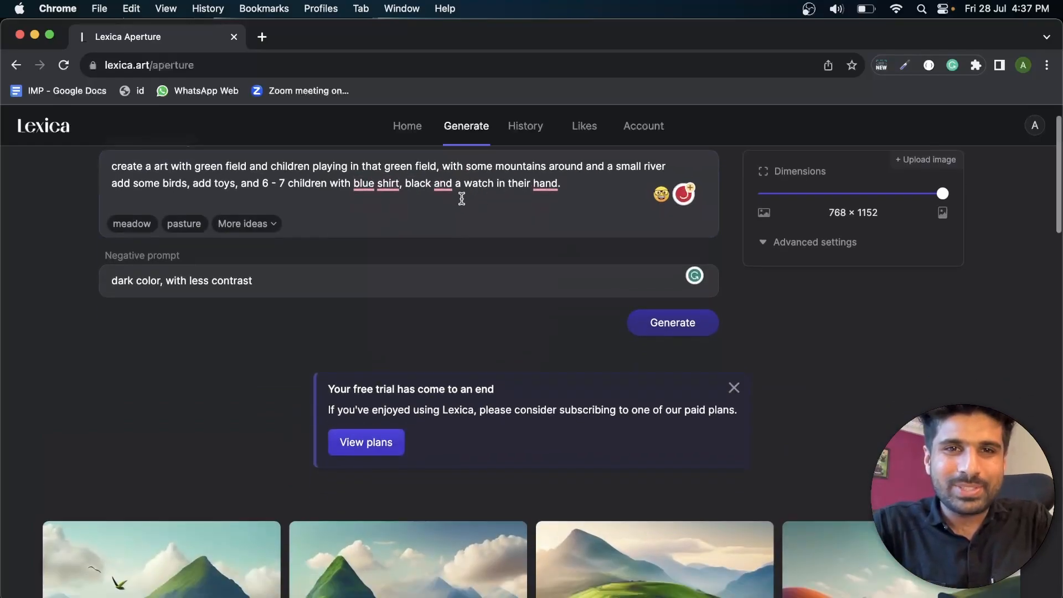
mouse_move(365, 186)
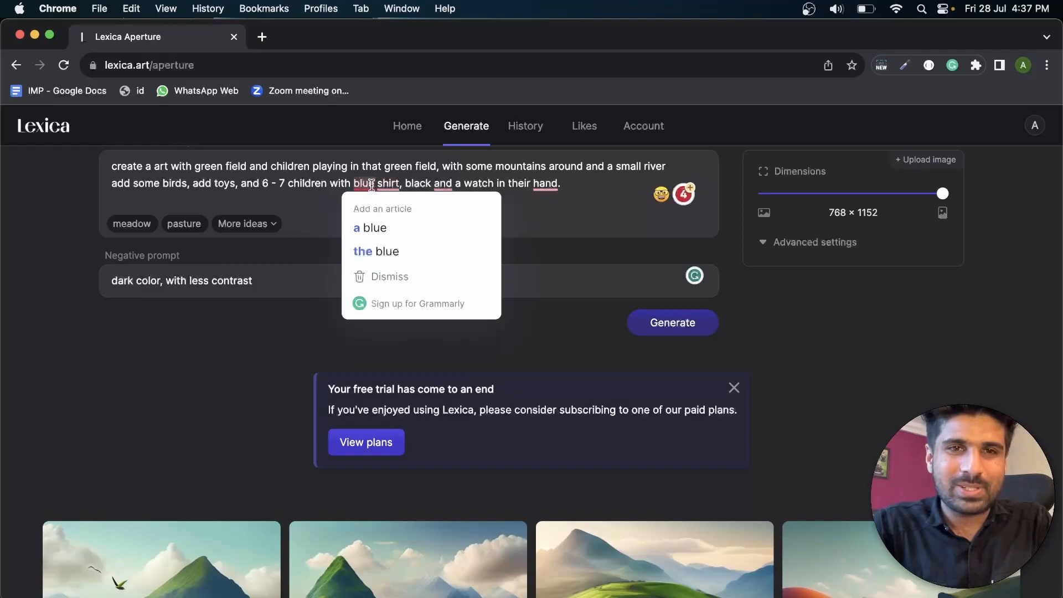
mouse_move(399, 182)
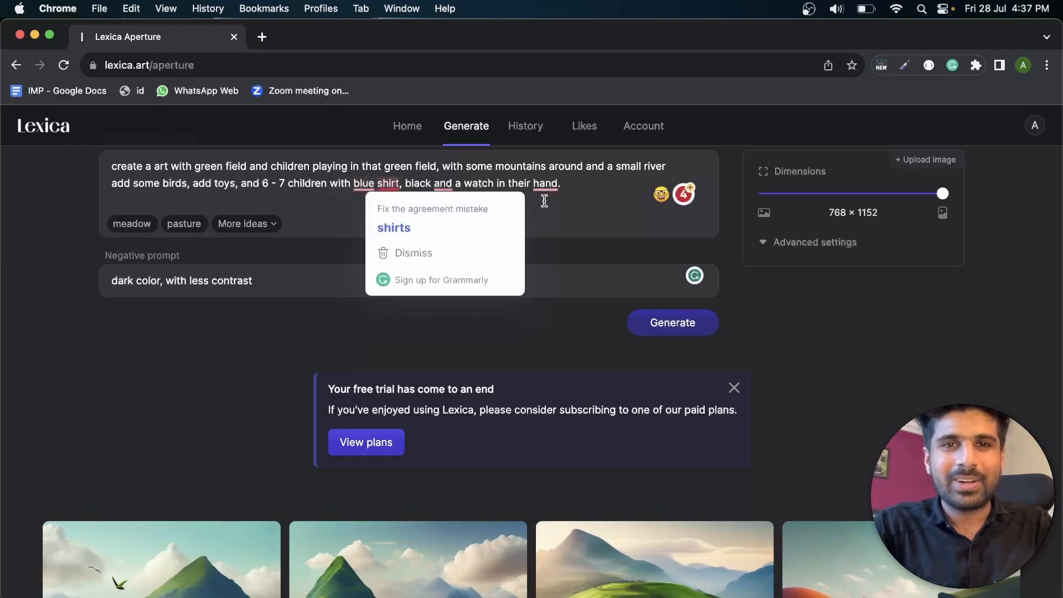
double_click(424, 184)
key(Right)
text(pn)
key(BackSpace)
text(an)
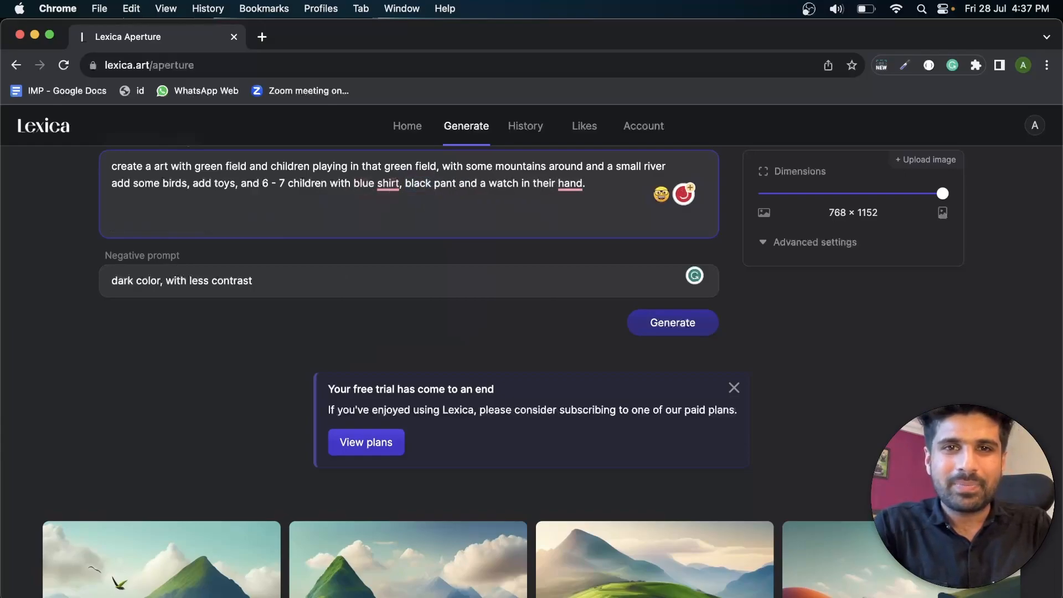
Glance over the latest generated images and dismiss the notice about the free trial
scroll(573, 239, down, 3)
scroll(573, 240, down, 3)
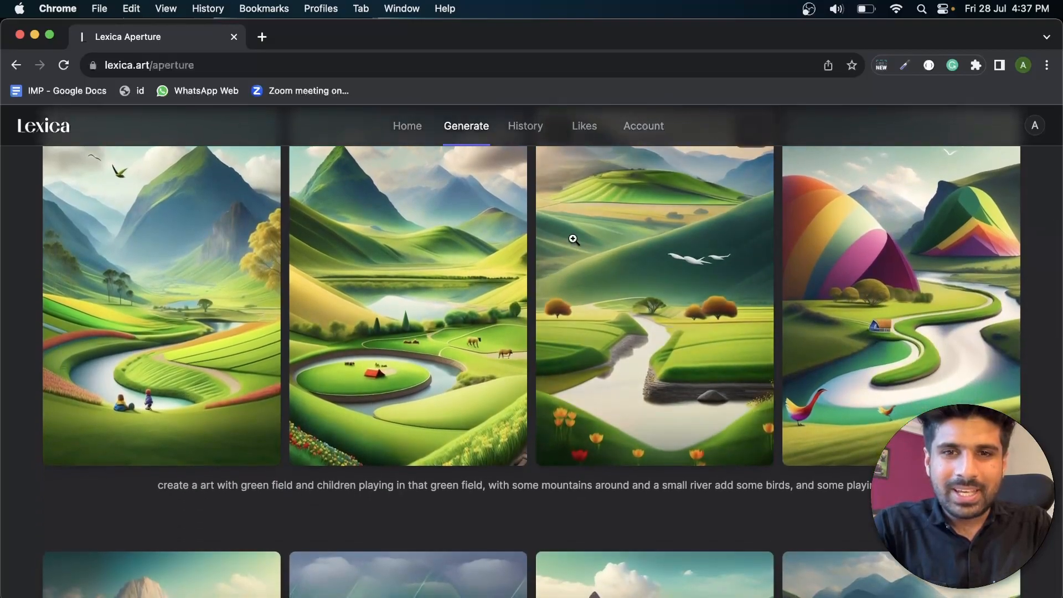
scroll(573, 239, up, 5)
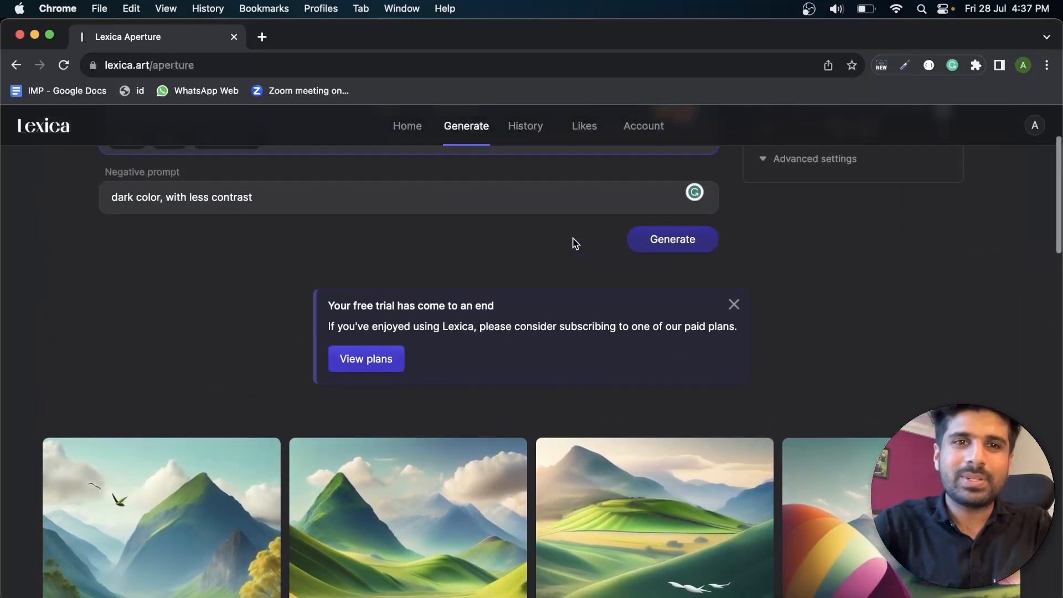
scroll(576, 244, up, 1)
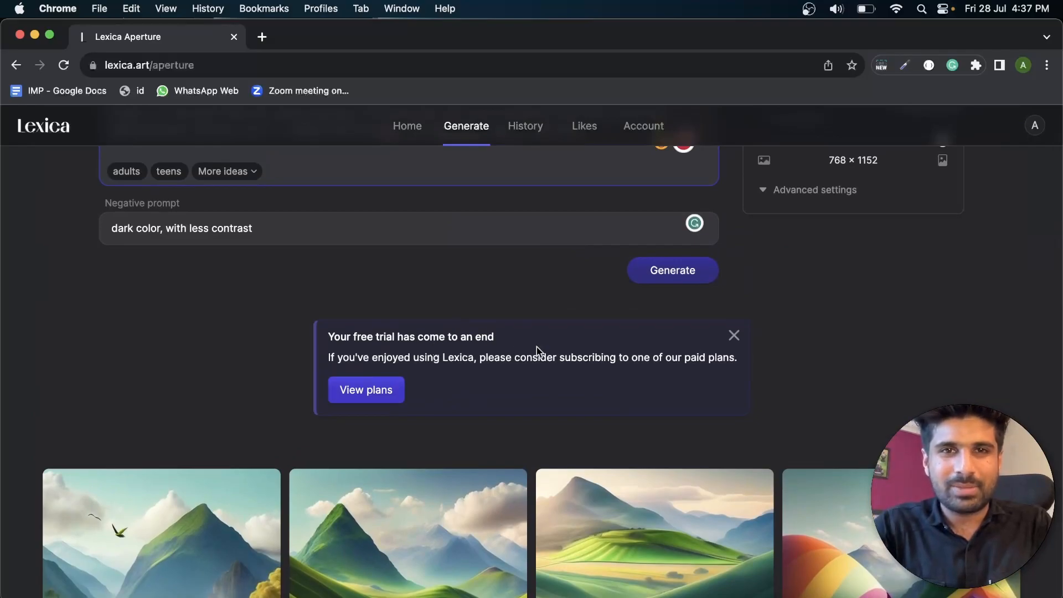
scroll(536, 350, up, 4)
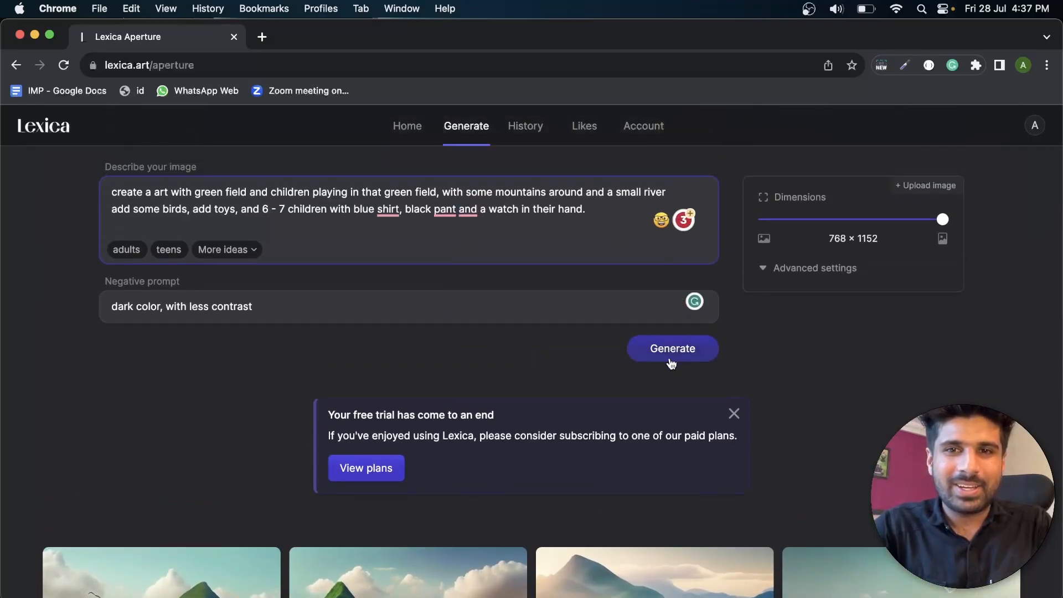
click(734, 414)
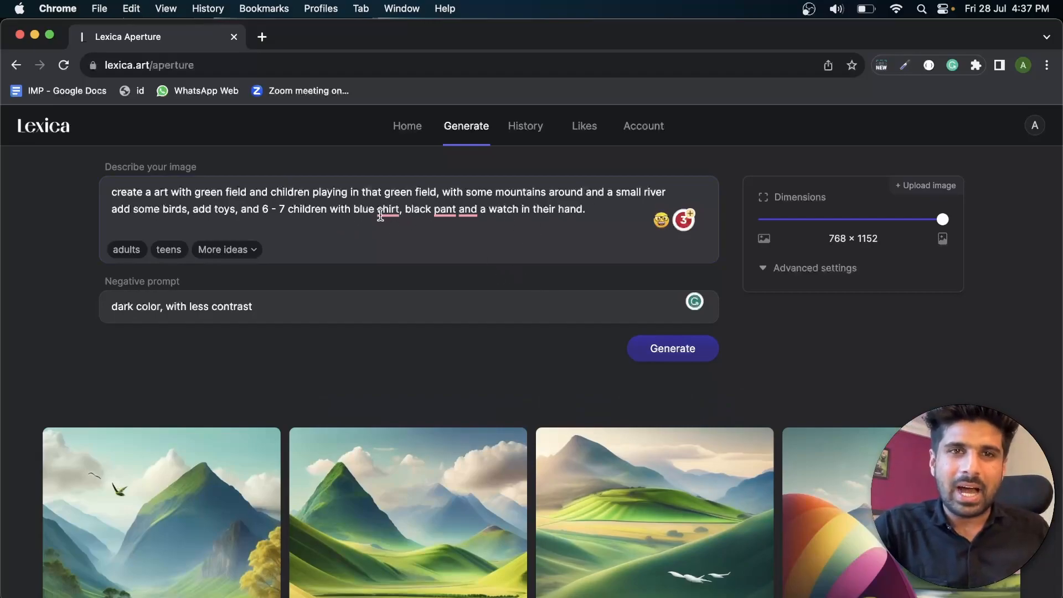
Accept the Grammarly correction "shirts" in the image description and look over the earlier rows of generated images
click(438, 254)
mouse_move(448, 208)
scroll(541, 244, down, 10)
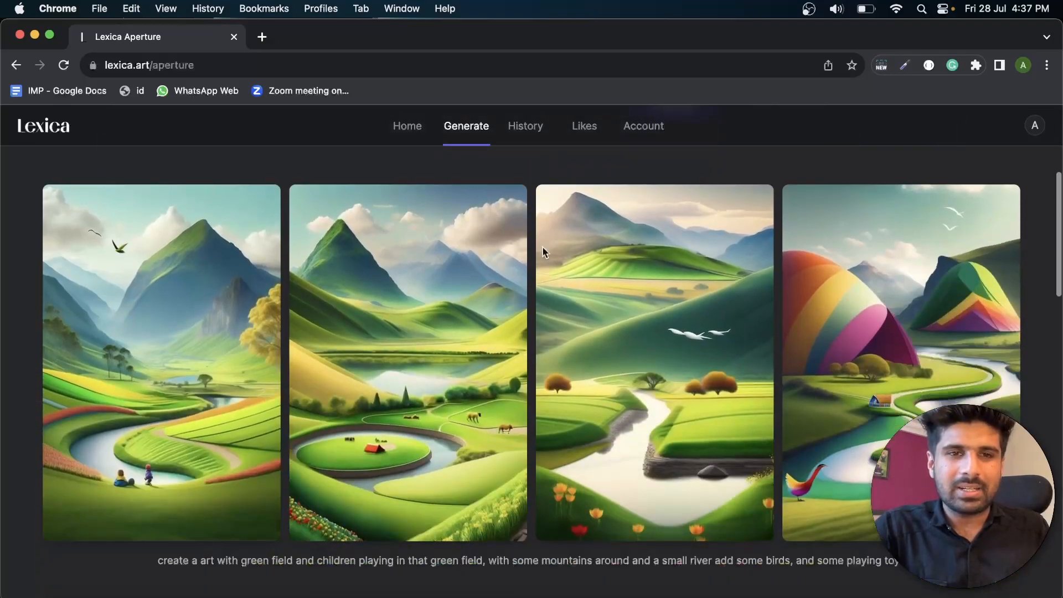
scroll(543, 252, up, 15)
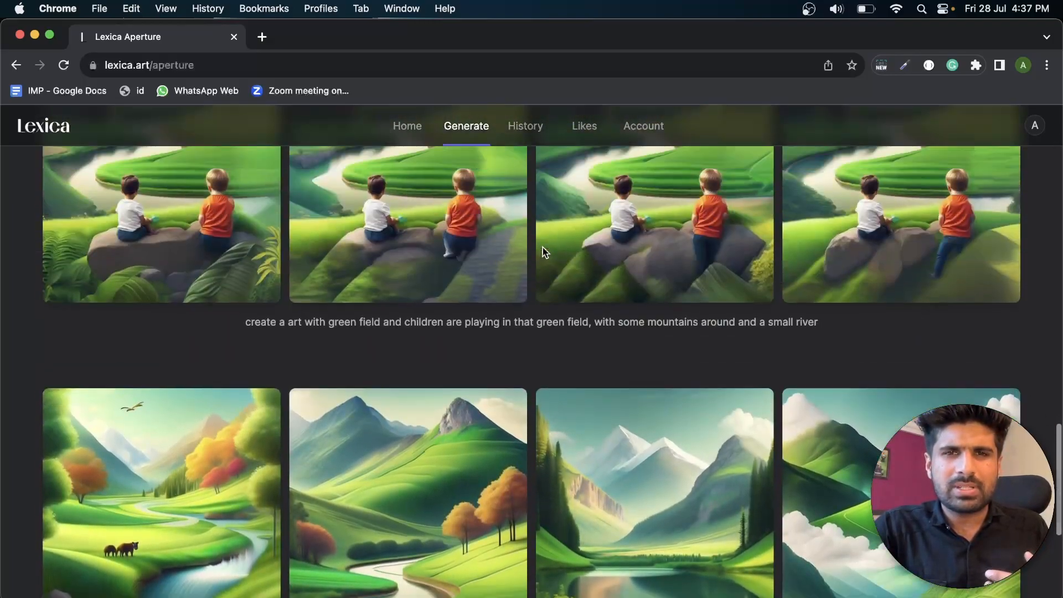
scroll(541, 244, down, 1)
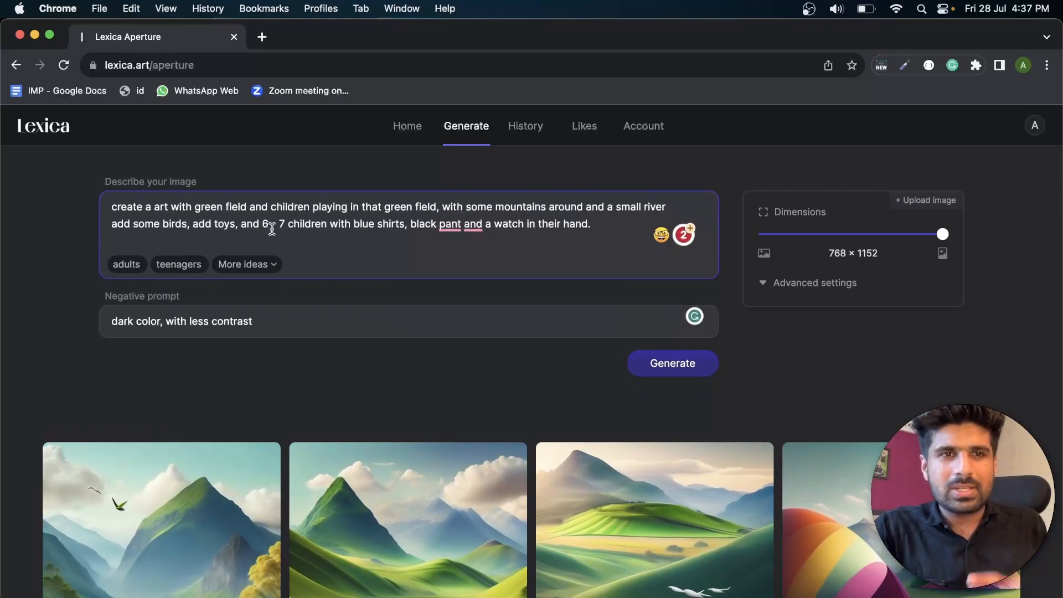
Open the history of generated images and look through the whole collection
click(534, 144)
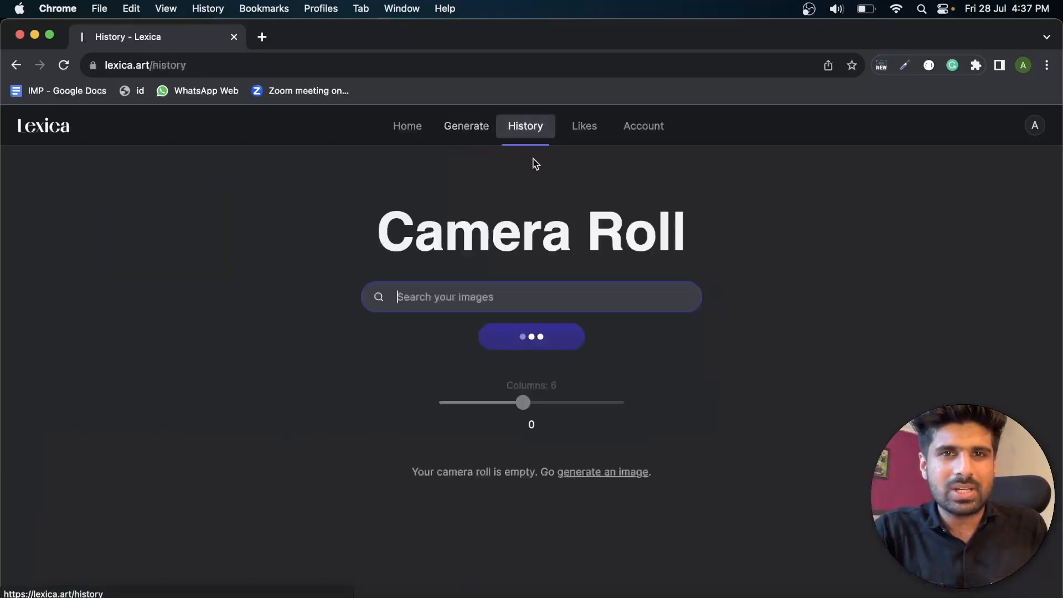
scroll(698, 410, down, 3)
scroll(698, 415, down, 10)
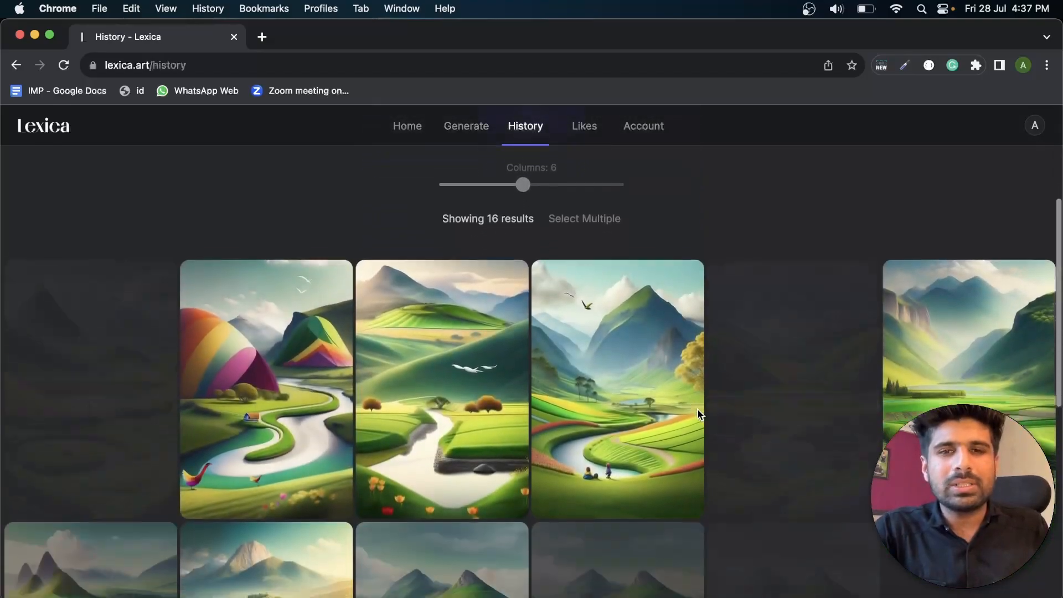
scroll(698, 410, up, 8)
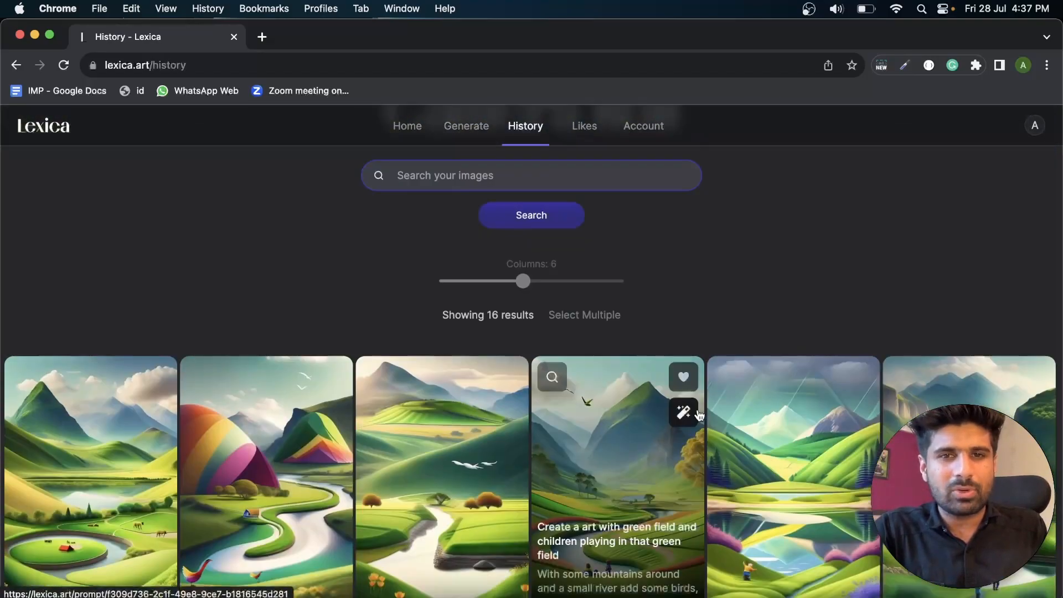
scroll(808, 471, down, 8)
scroll(810, 470, up, 10)
scroll(809, 471, up, 1)
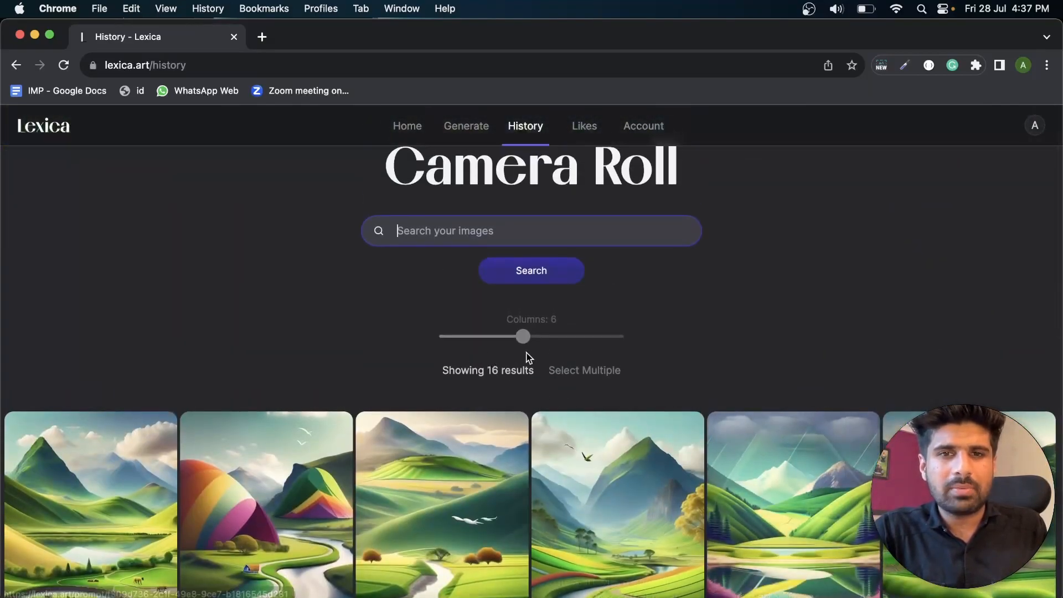
Set the number of columns in the image history to 12
mouse_move(530, 345)
drag(530, 343, 623, 337)
scroll(662, 276, up, 2)
click(531, 294)
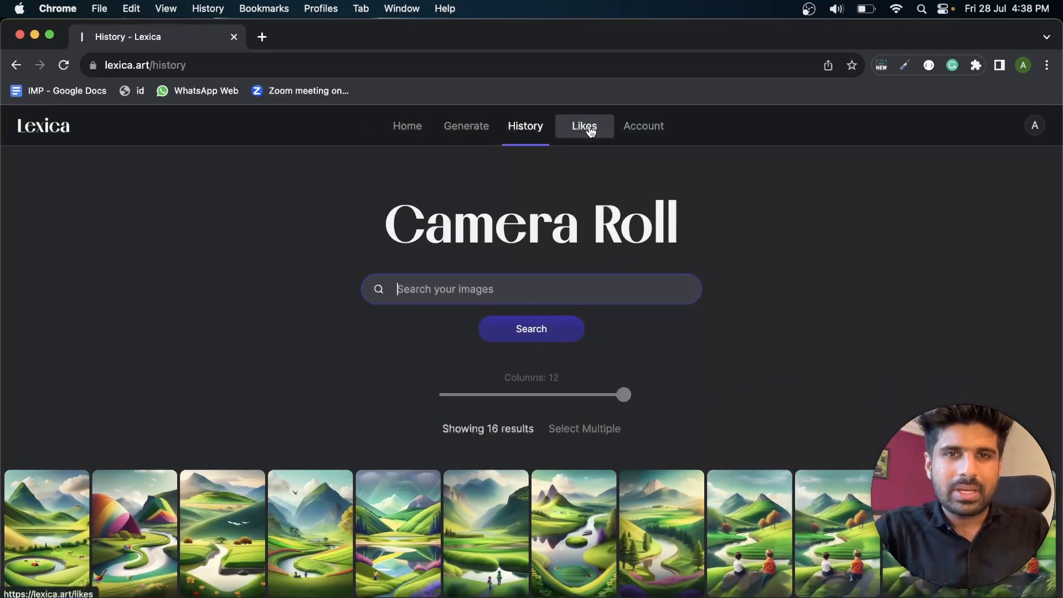
Like the fifth image in the history, the landscape with the stormy sky, and view it among the liked images
mouse_move(418, 518)
click(424, 490)
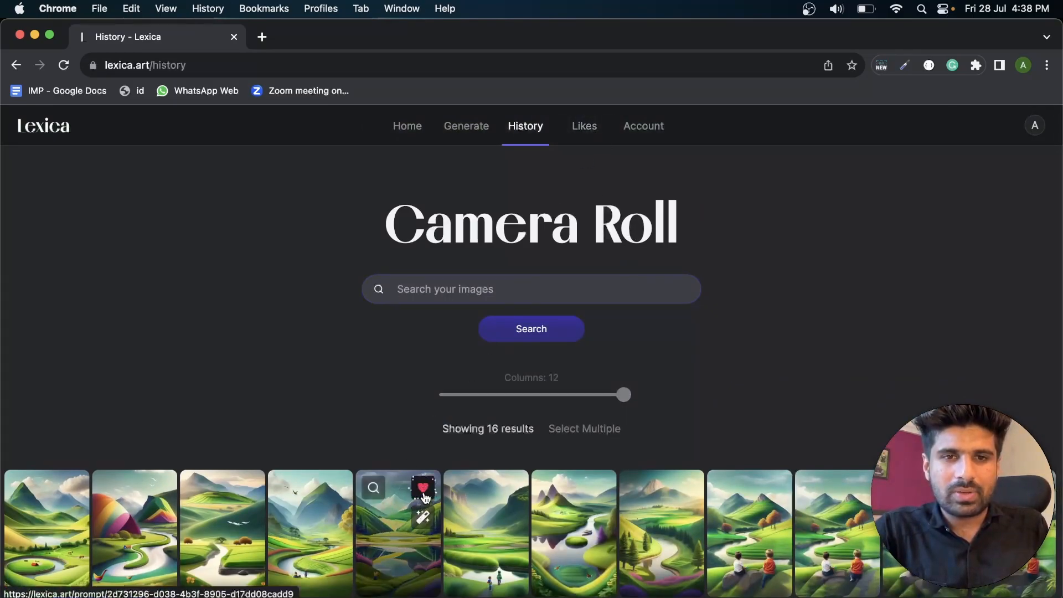
click(585, 127)
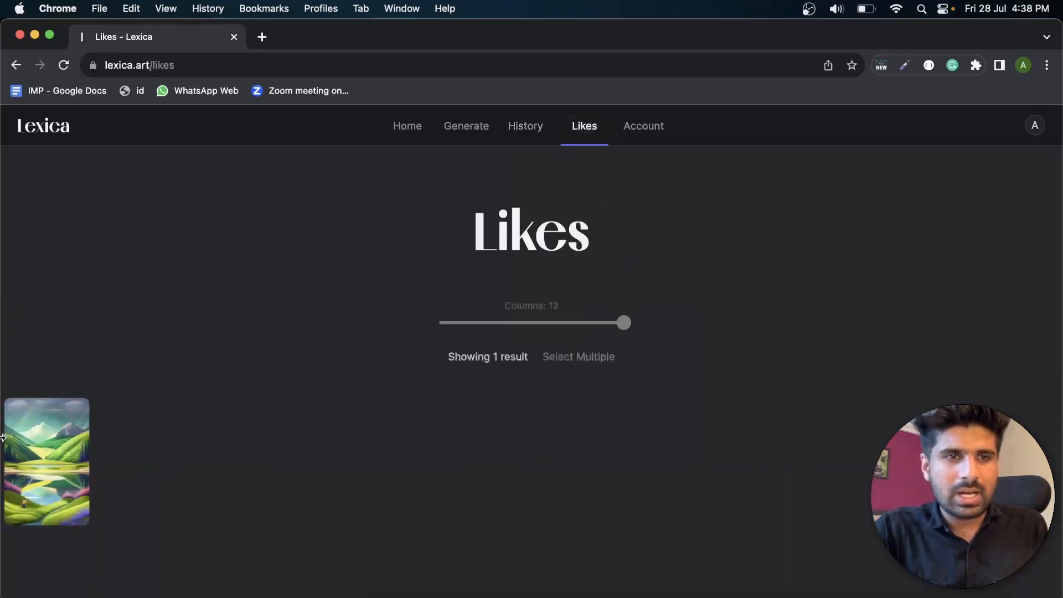
mouse_move(87, 500)
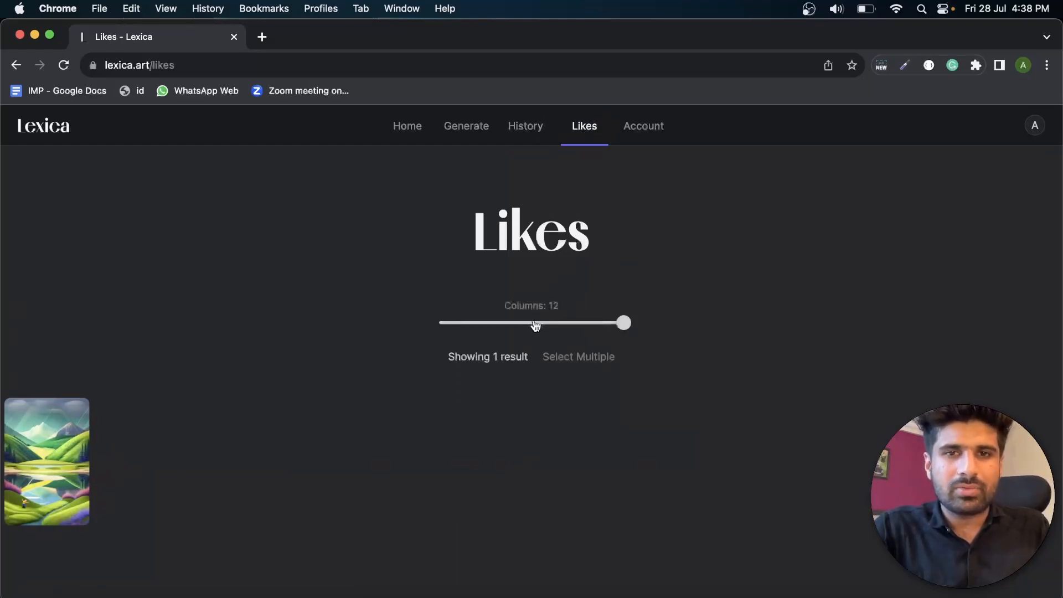
Open the account's membership page and review the yearly Starter, Pro and Max plans
click(662, 136)
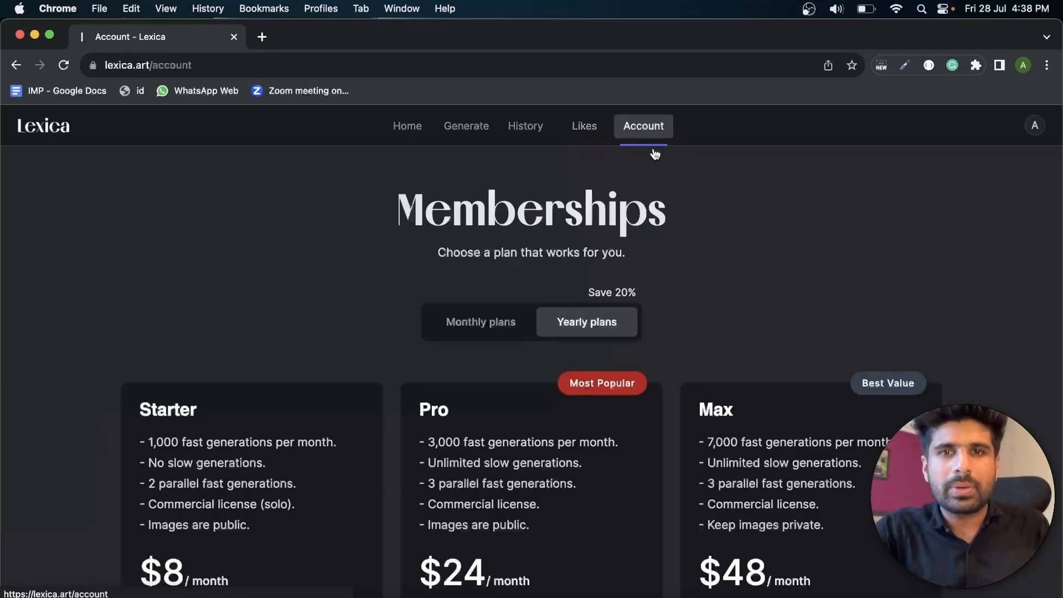
scroll(789, 306, down, 2)
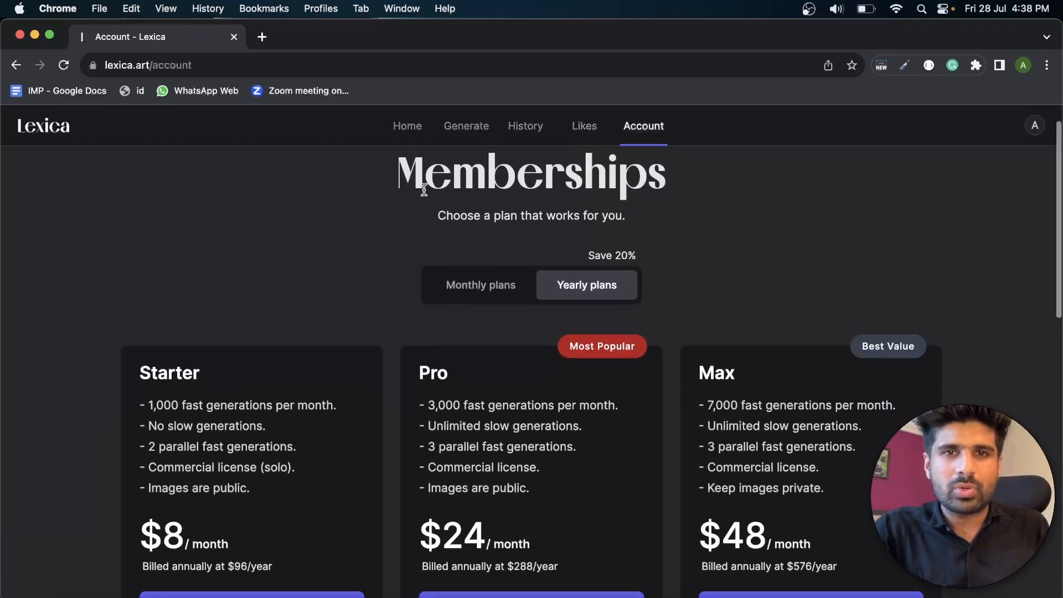
scroll(425, 191, up, 1)
double_click(541, 197)
click(826, 206)
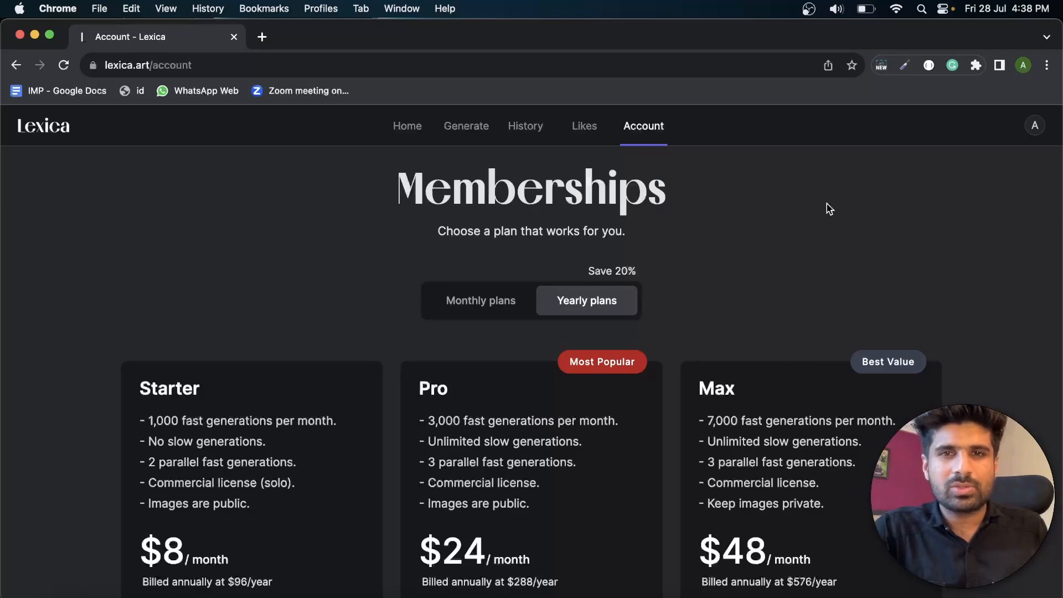
scroll(765, 275, down, 3)
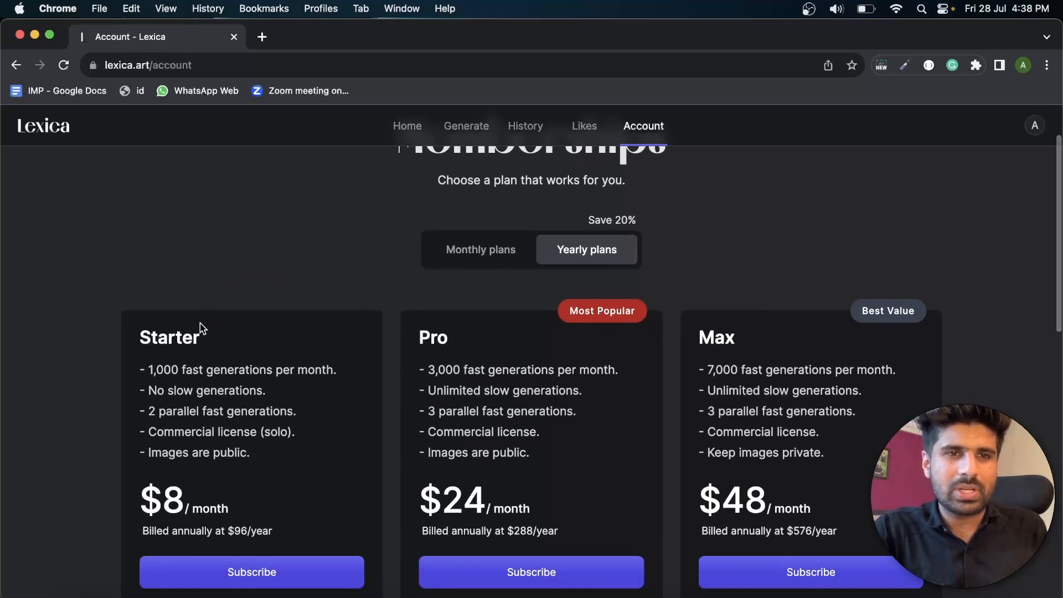
double_click(178, 337)
scroll(230, 380, down, 2)
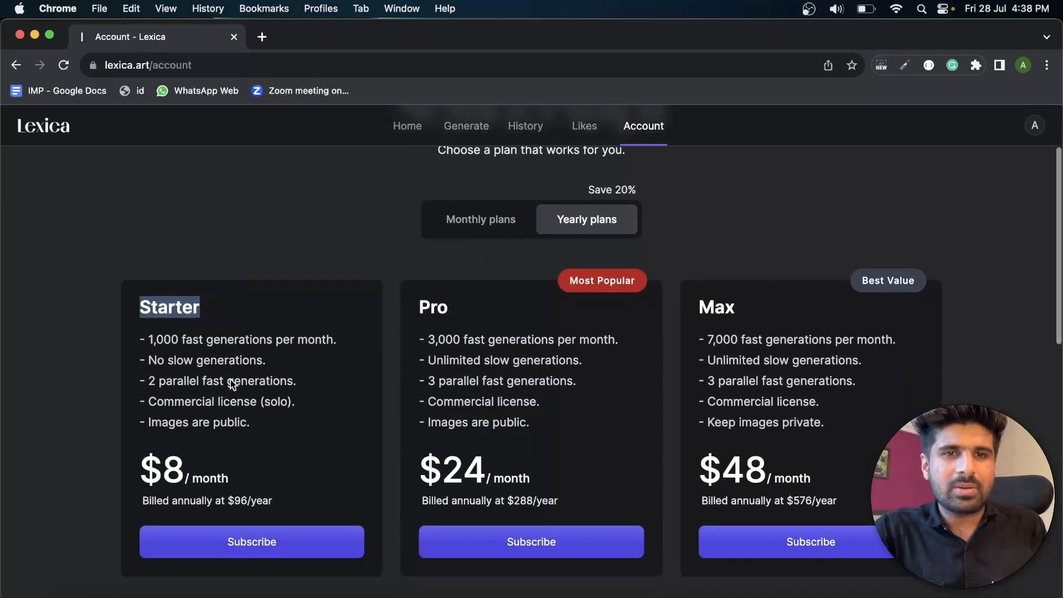
double_click(424, 337)
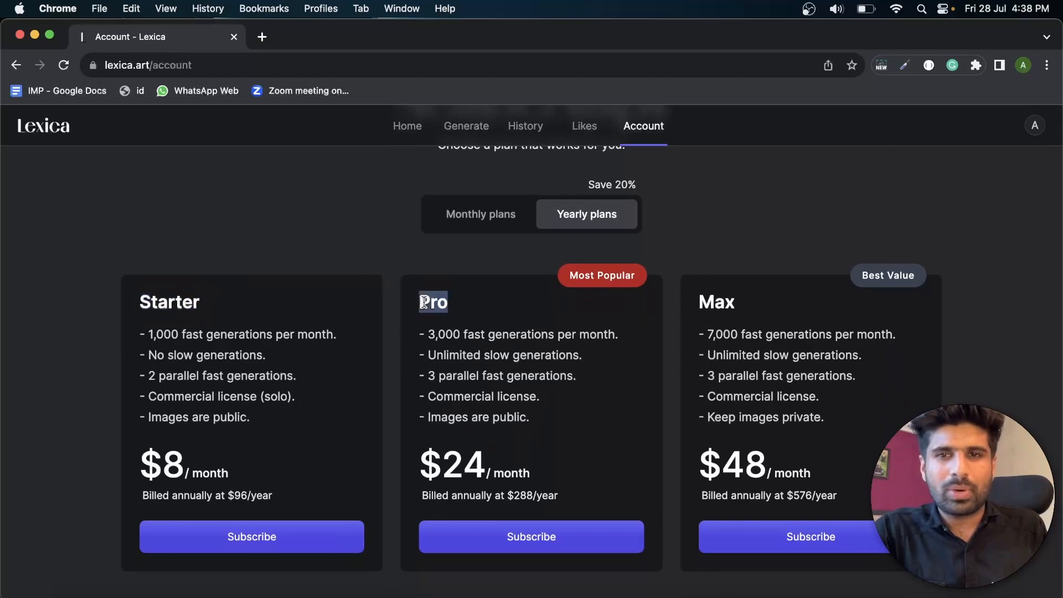
double_click(720, 299)
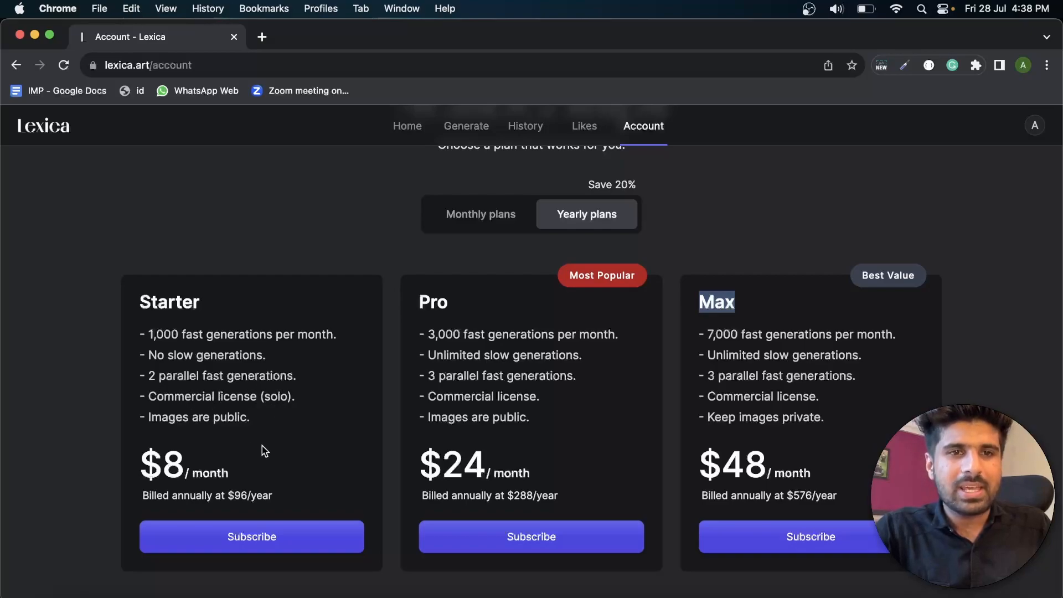
Compare the monthly fast generation allowances and other features of the Pro and Max plans
scroll(261, 447, down, 1)
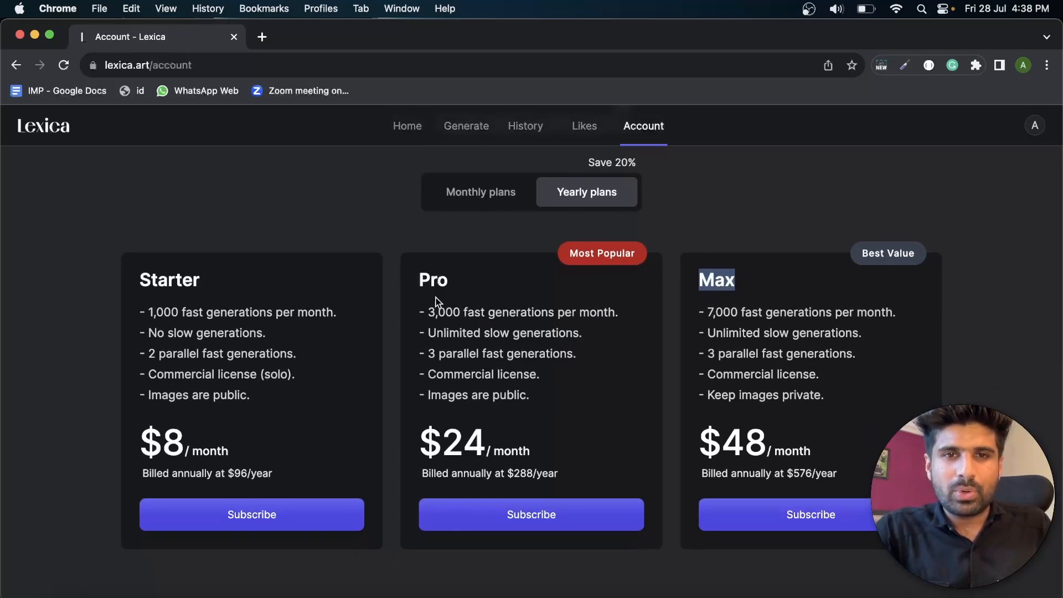
double_click(429, 312)
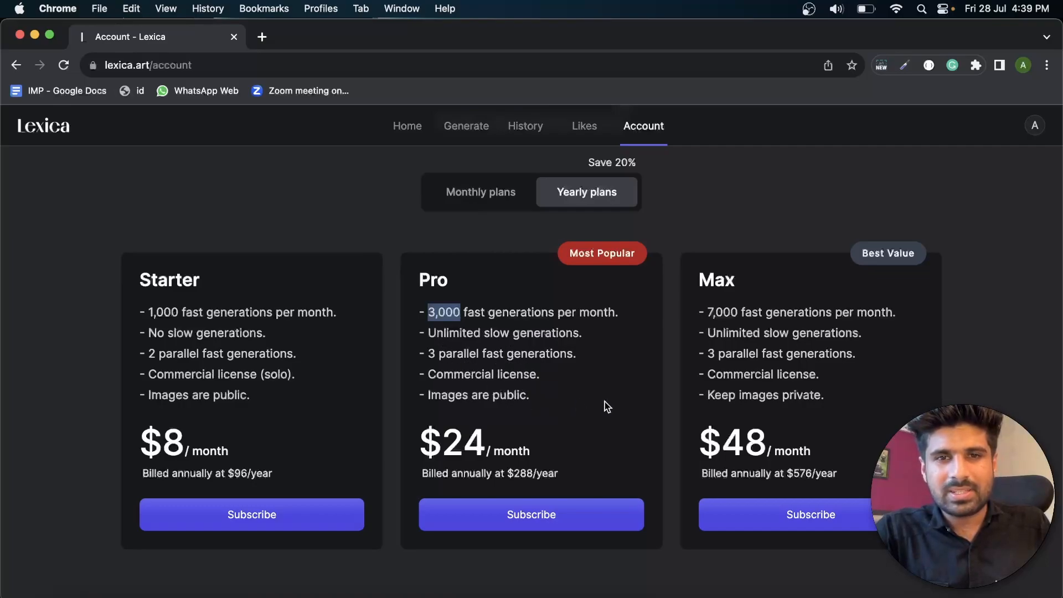
double_click(720, 281)
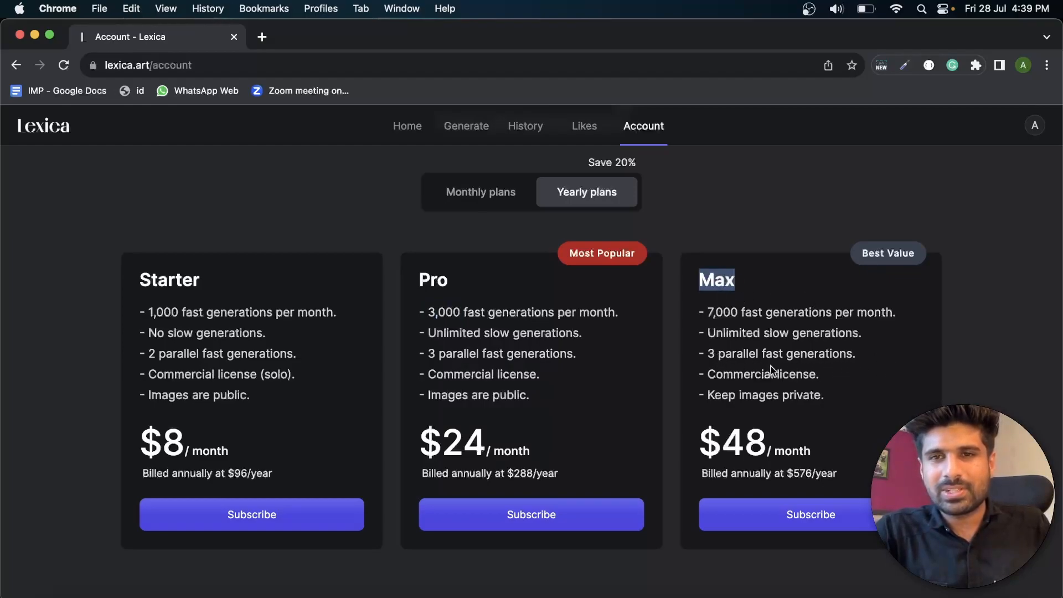
scroll(812, 413, down, 1)
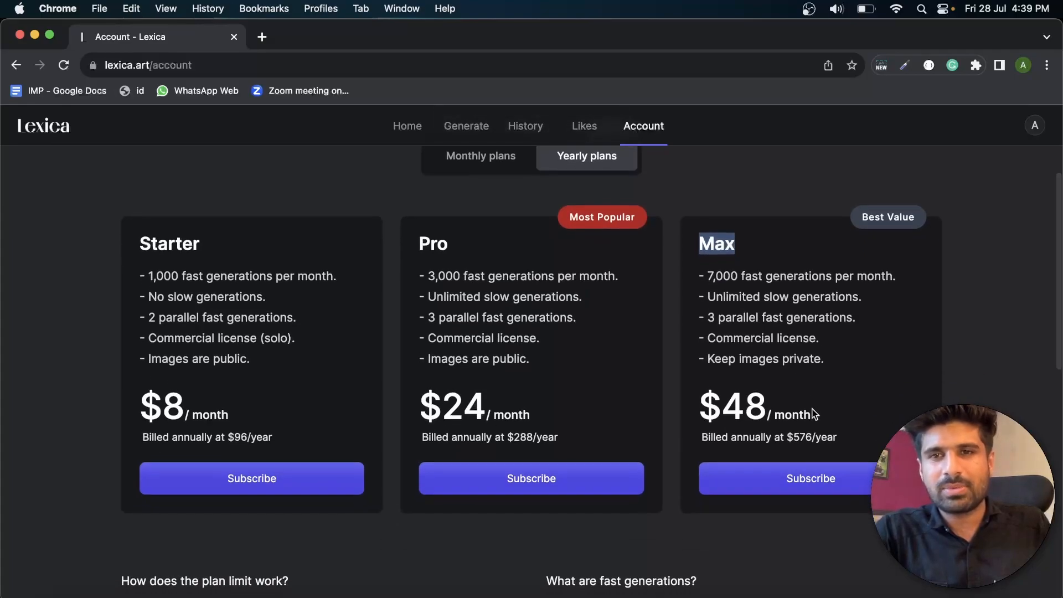
scroll(814, 414, down, 1)
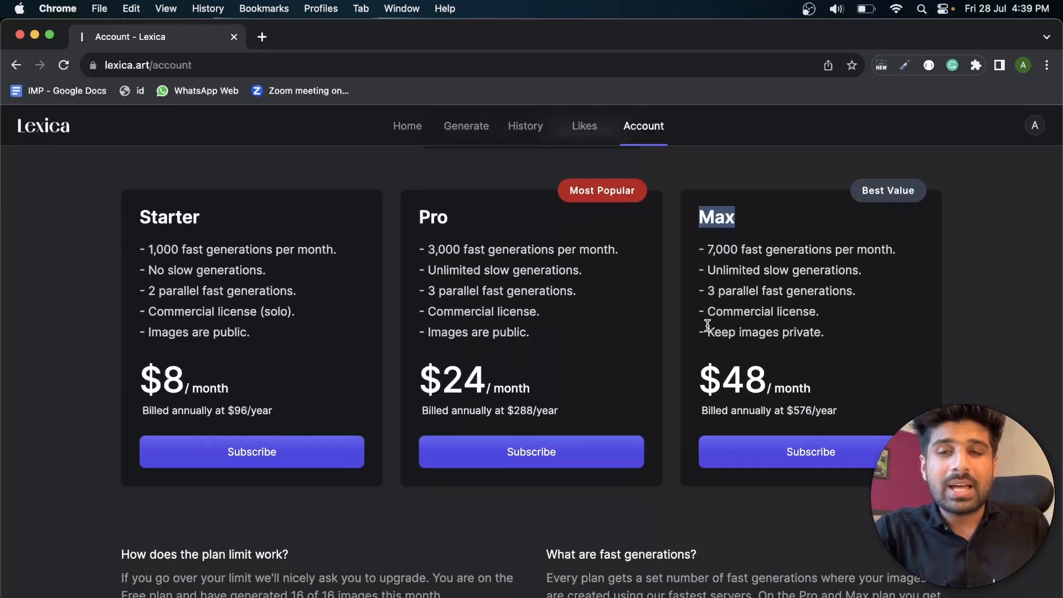
Compare the image privacy terms of the Max, Pro and Starter plans by highlighting each one
drag(820, 331, 721, 327)
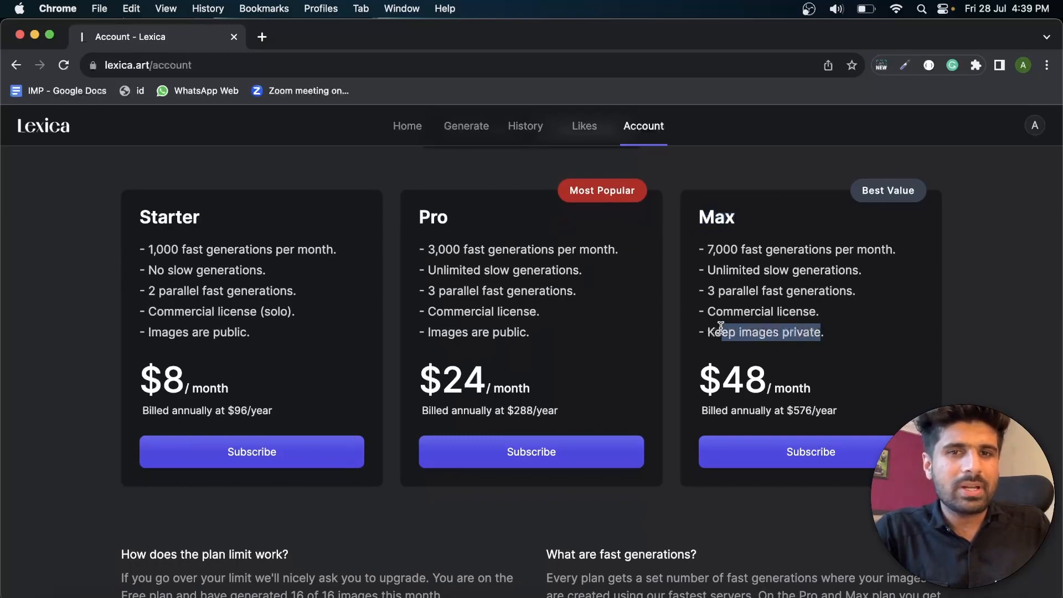
drag(531, 332, 419, 331)
click(222, 326)
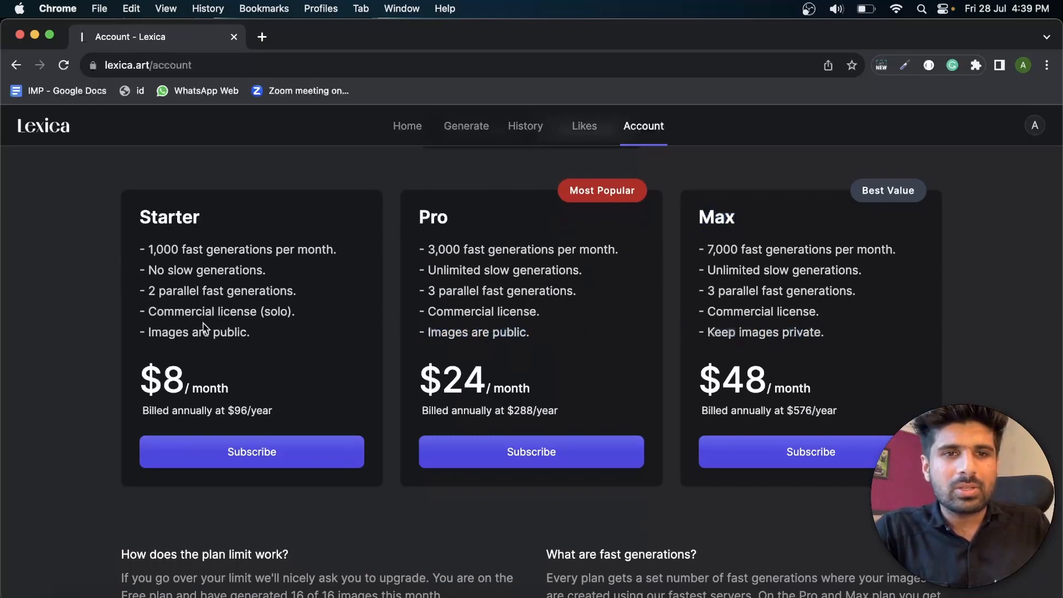
drag(260, 332, 162, 332)
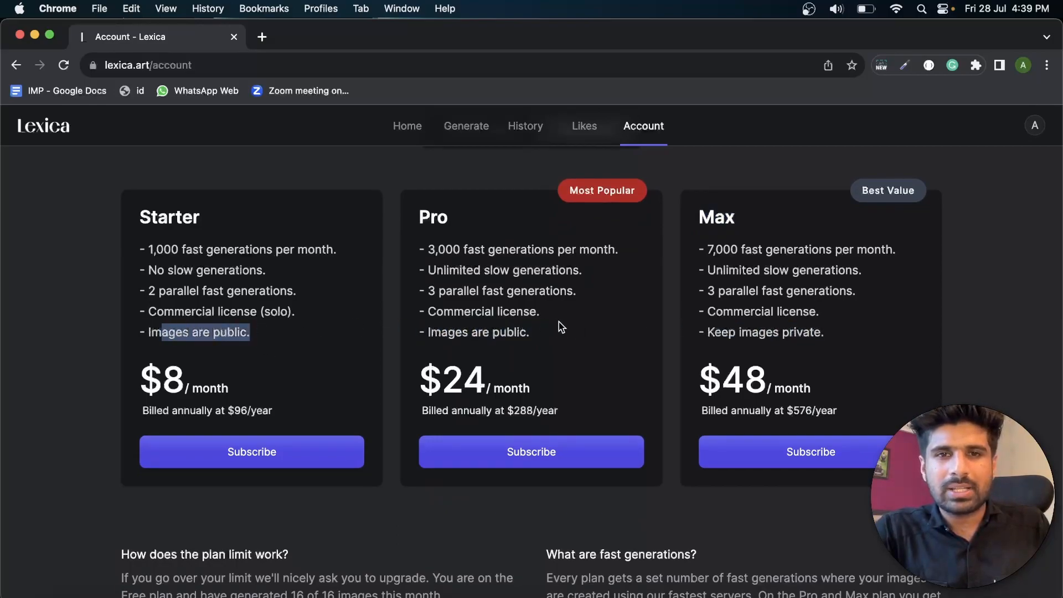
drag(559, 323, 400, 325)
Look over the prices and the questions about plan limits and fast generations below the membership plans
scroll(553, 346, down, 2)
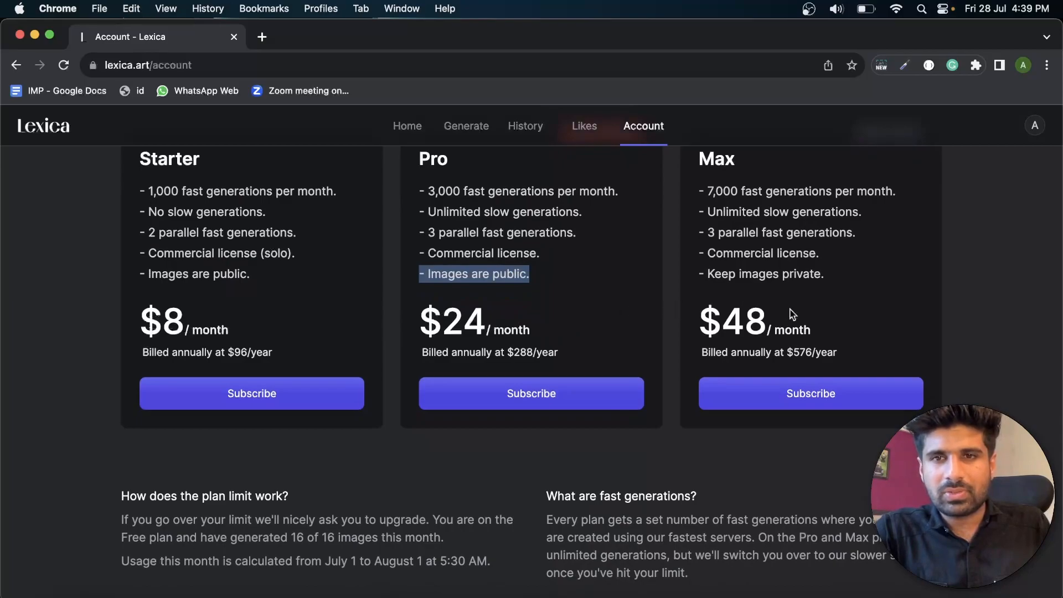
scroll(762, 339, down, 5)
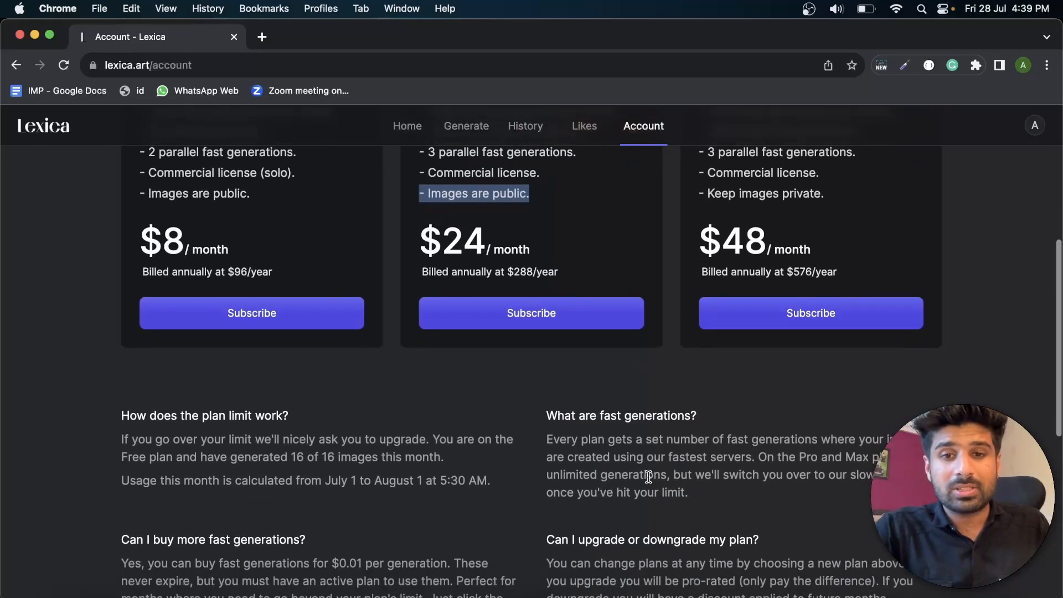
scroll(648, 477, up, 9)
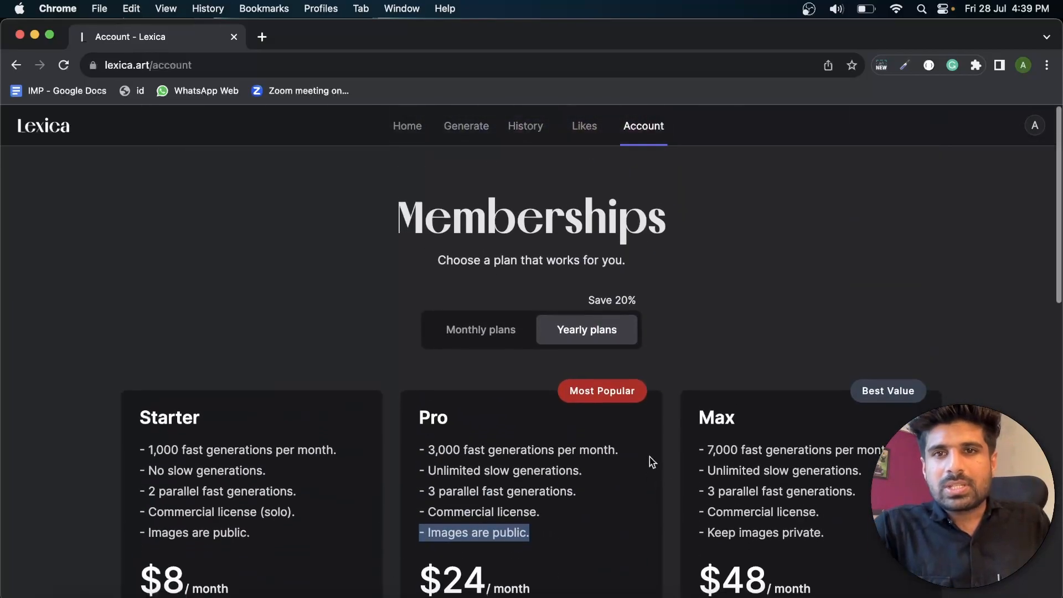
Return to the image generation page, view the file chooser for uploading an image and cancel it
click(405, 126)
scroll(798, 283, down, 1)
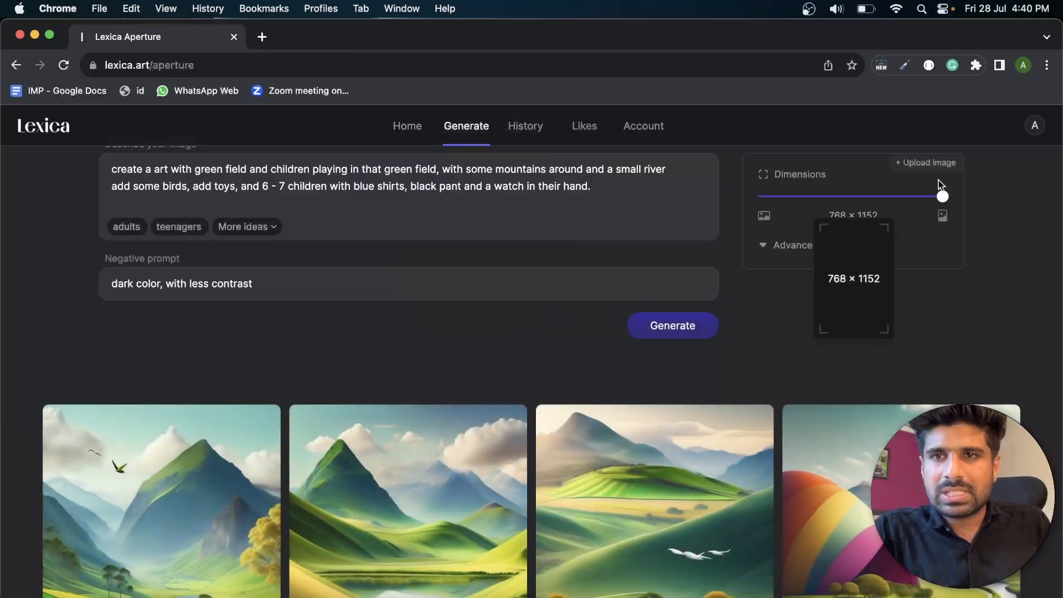
click(937, 160)
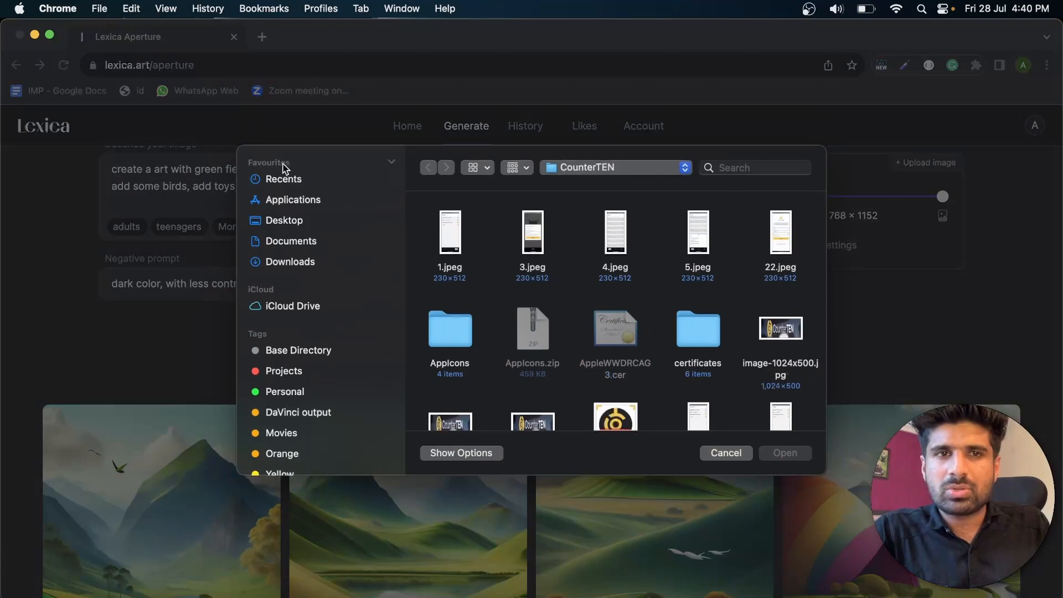
click(725, 453)
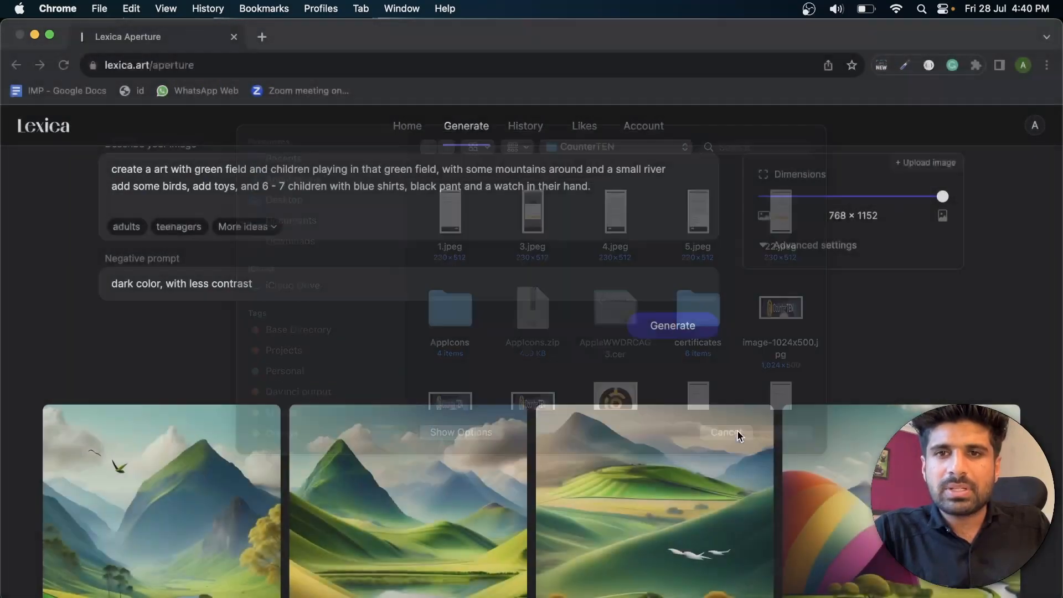
Look over the image generation settings and the rows of previously generated landscapes
scroll(888, 286, down, 2)
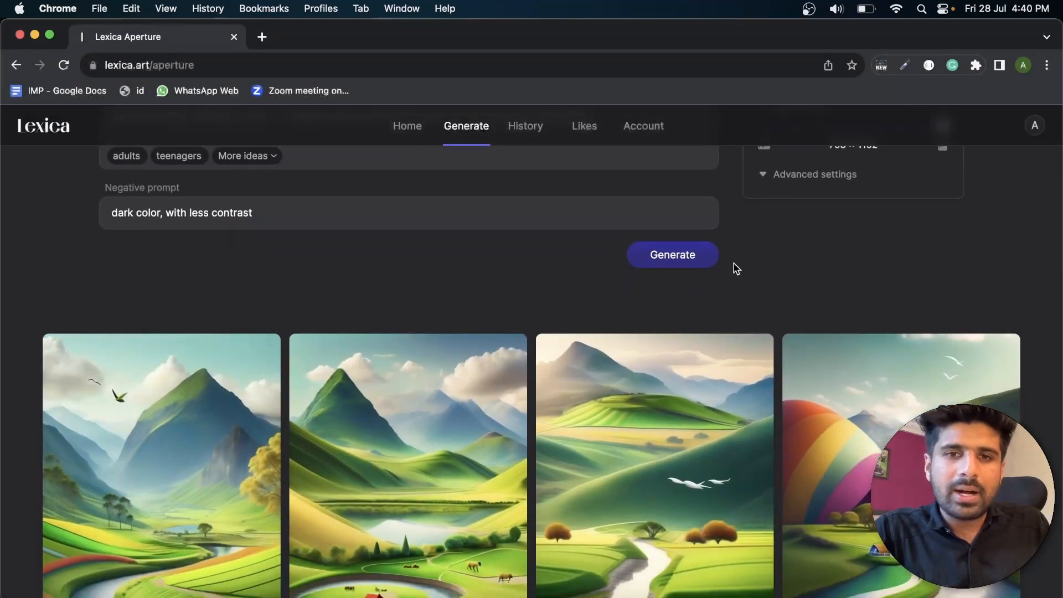
scroll(733, 264, up, 3)
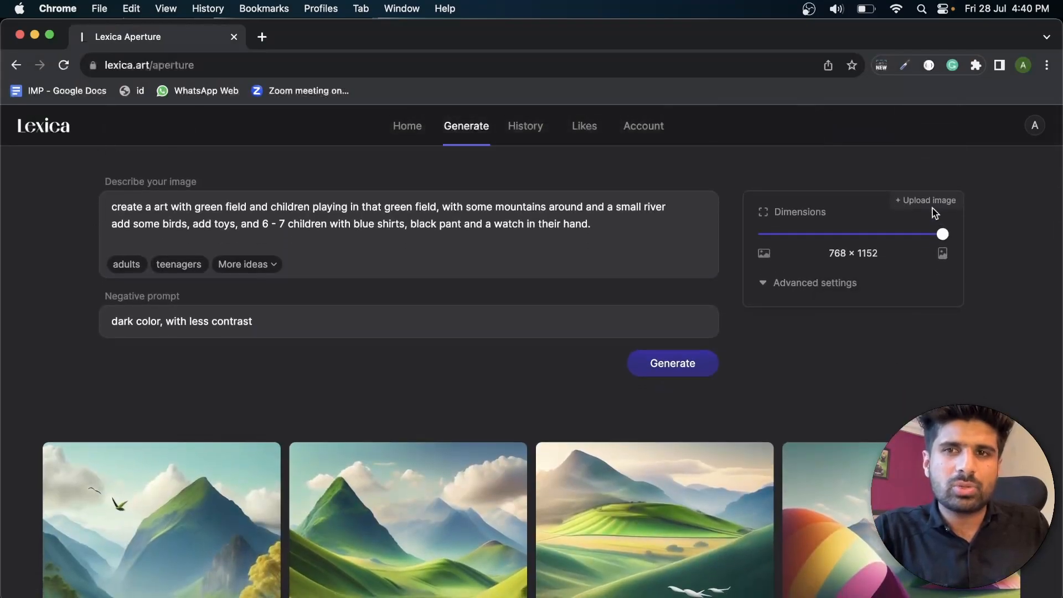
scroll(823, 365, down, 10)
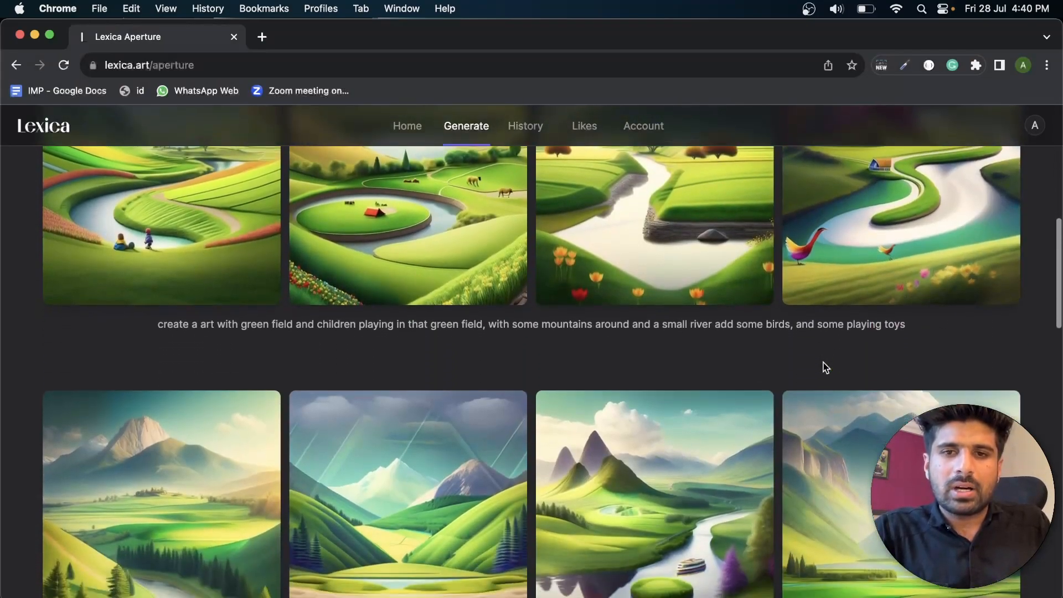
scroll(825, 367, up, 5)
scroll(825, 367, up, 5)
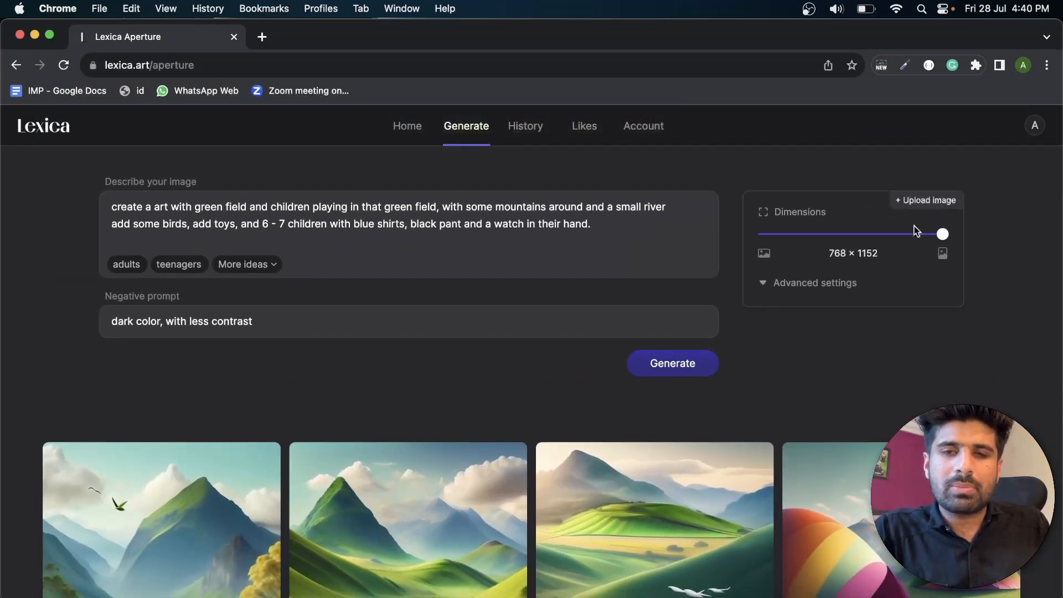